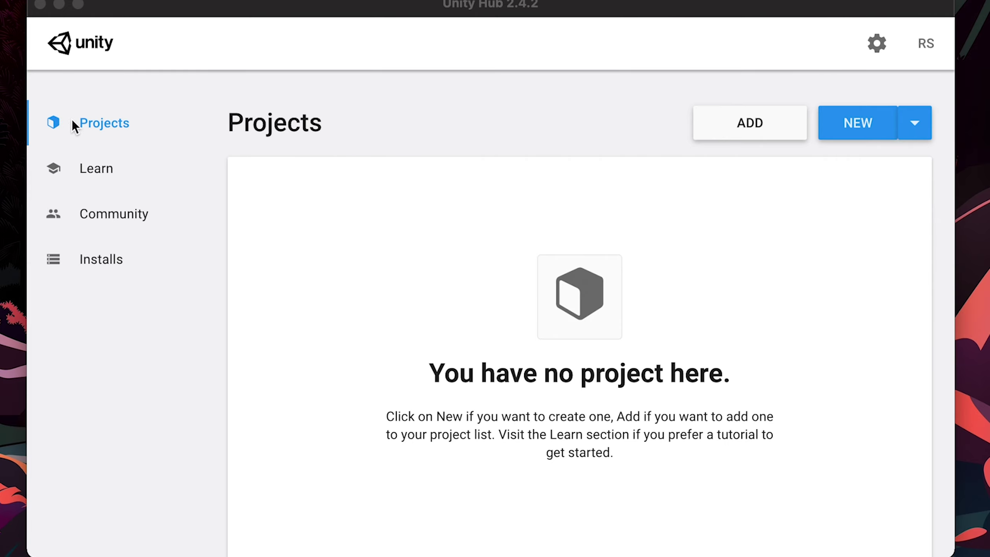
Create a new project named BallBounce from the 2D template and make its editor window full screen
{"action": "left_click", "coordinate": [850, 123]}
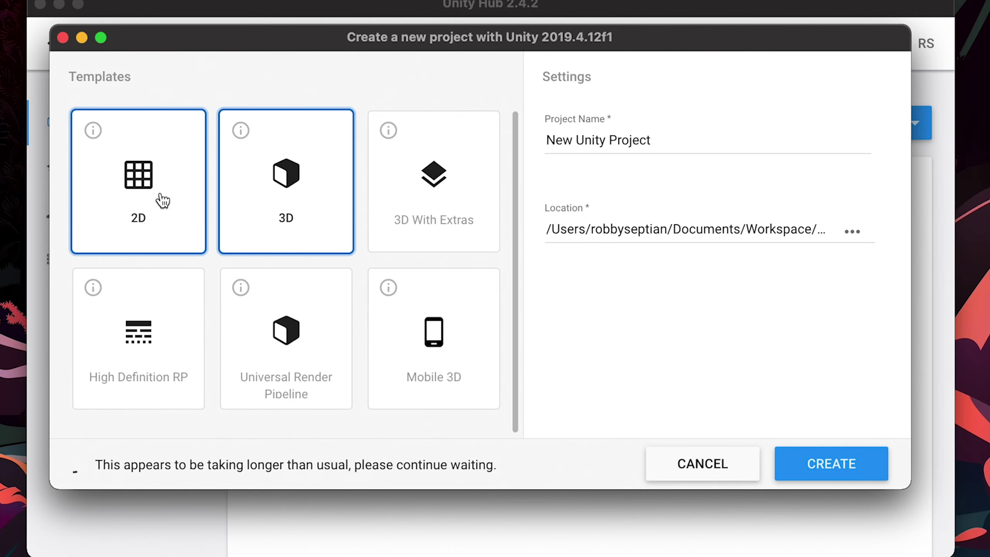
{"action": "left_click", "coordinate": [152, 203]}
{"action": "left_click_drag", "start_coordinate": [680, 139], "coordinate": [524, 130]}
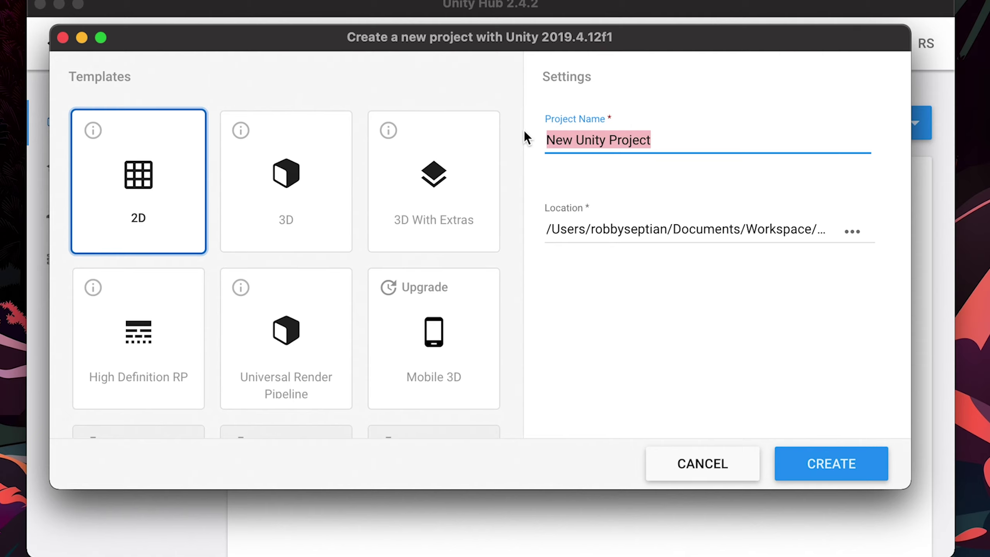
{"action": "type", "text": "BallBounce"}
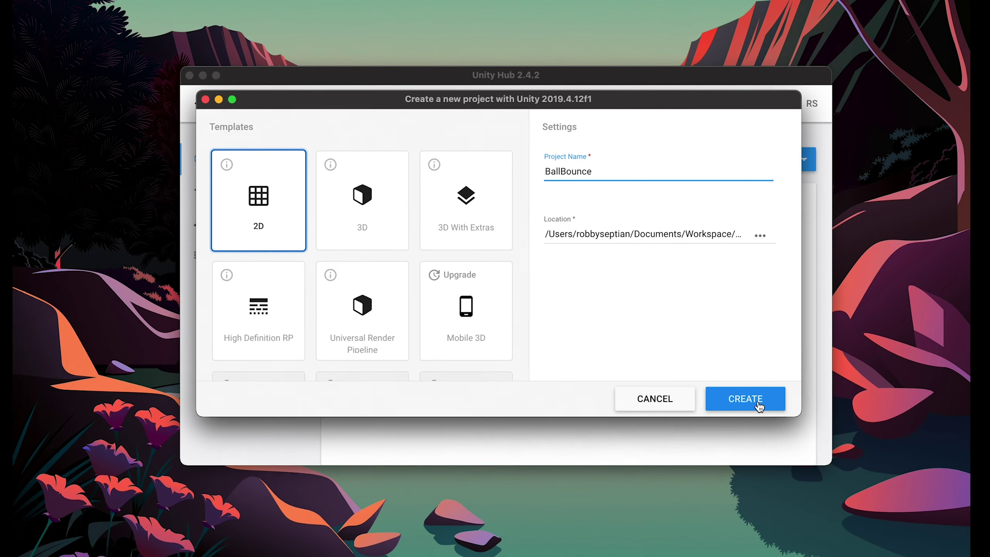
{"action": "left_click", "coordinate": [792, 419]}
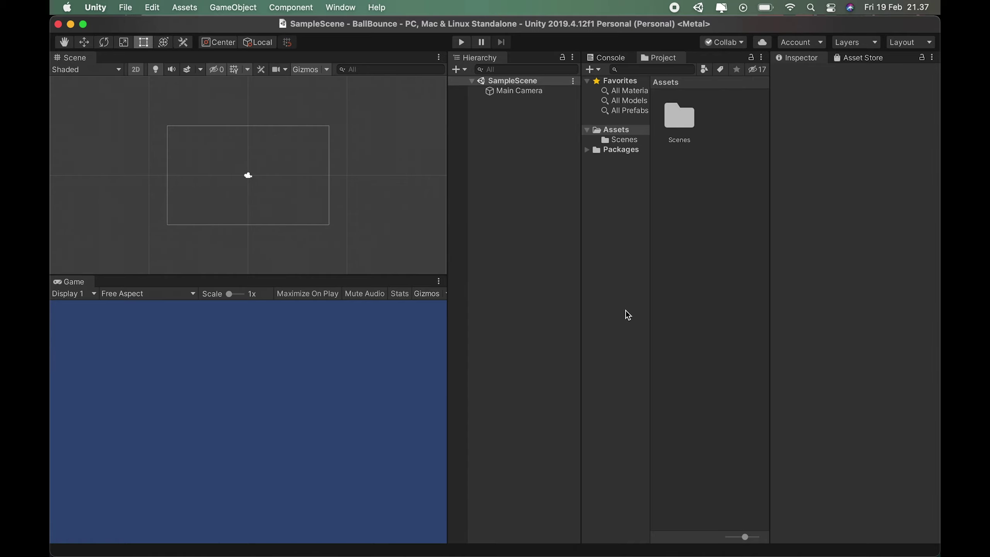
{"action": "left_click", "coordinate": [83, 24]}
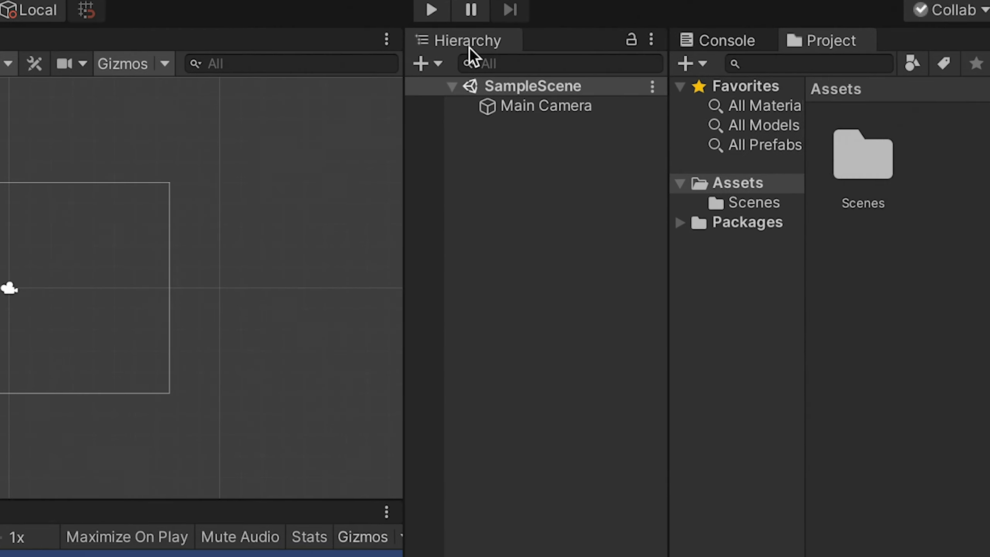
Close the Hierarchy panel and dock the Project panel above the Scene view
{"action": "right_click", "coordinate": [468, 47]}
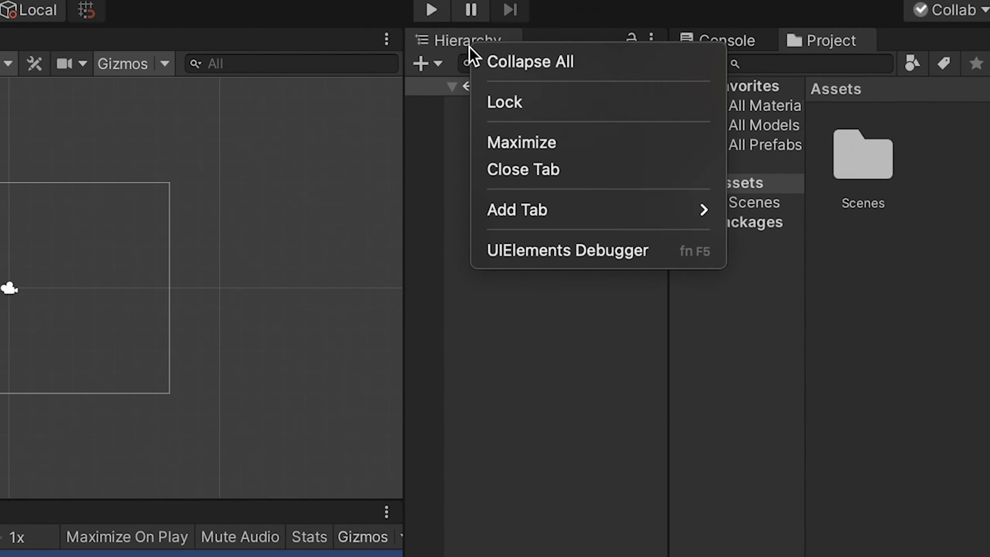
{"action": "left_click", "coordinate": [523, 178]}
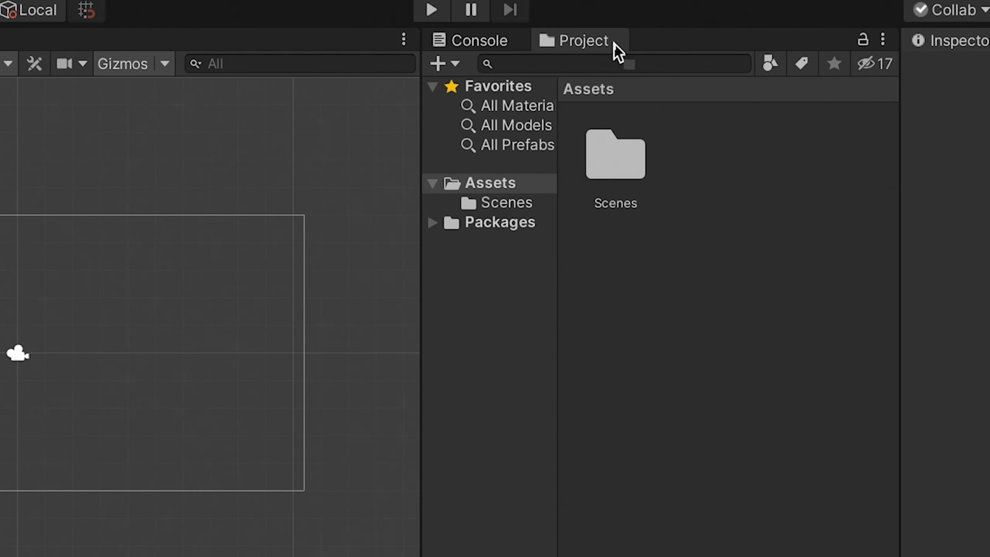
{"action": "left_click_drag", "start_coordinate": [610, 47], "coordinate": [171, 118]}
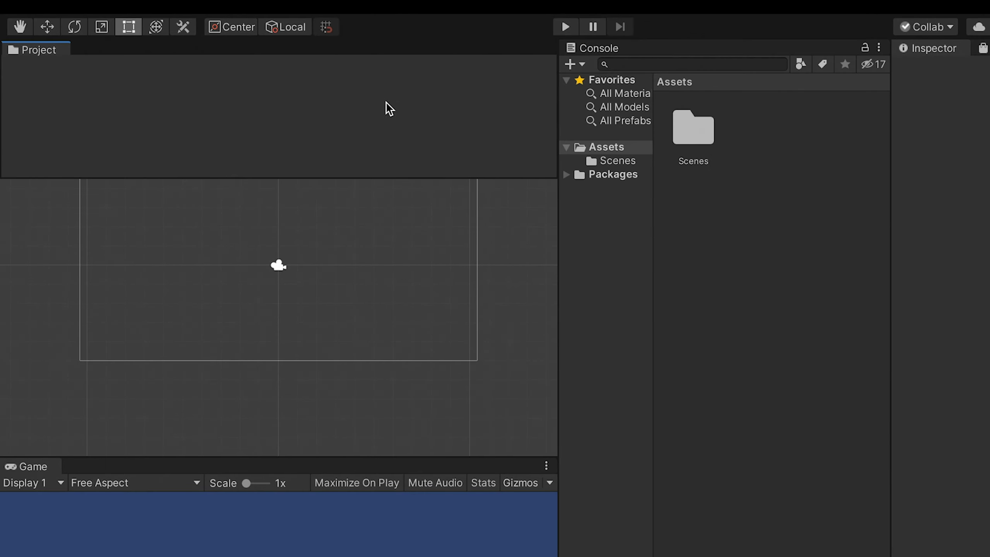
{"action": "left_click_drag", "start_coordinate": [386, 102], "coordinate": [382, 101]}
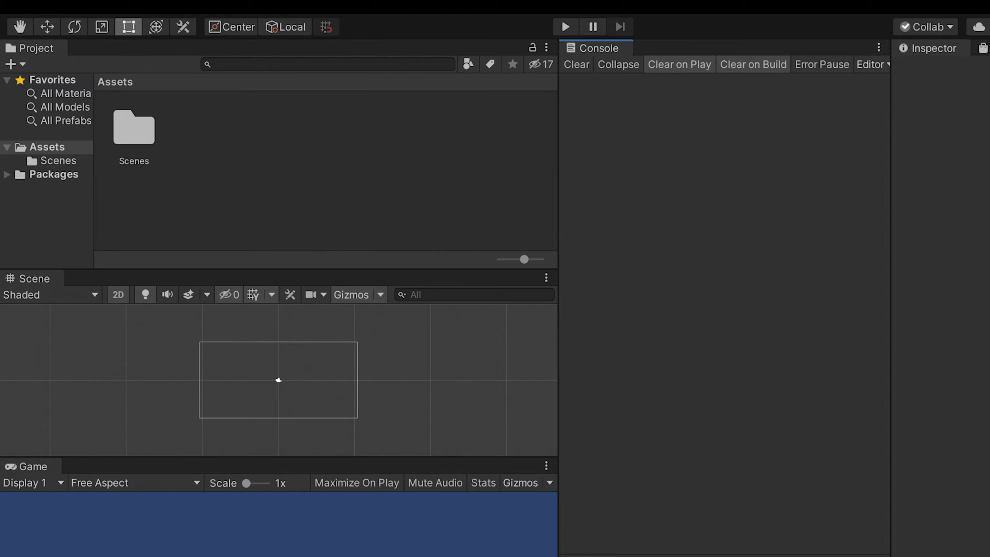
Reset the window arrangement to the Default layout and finish on the saved layout profile 2
{"action": "left_click", "coordinate": [907, 40]}
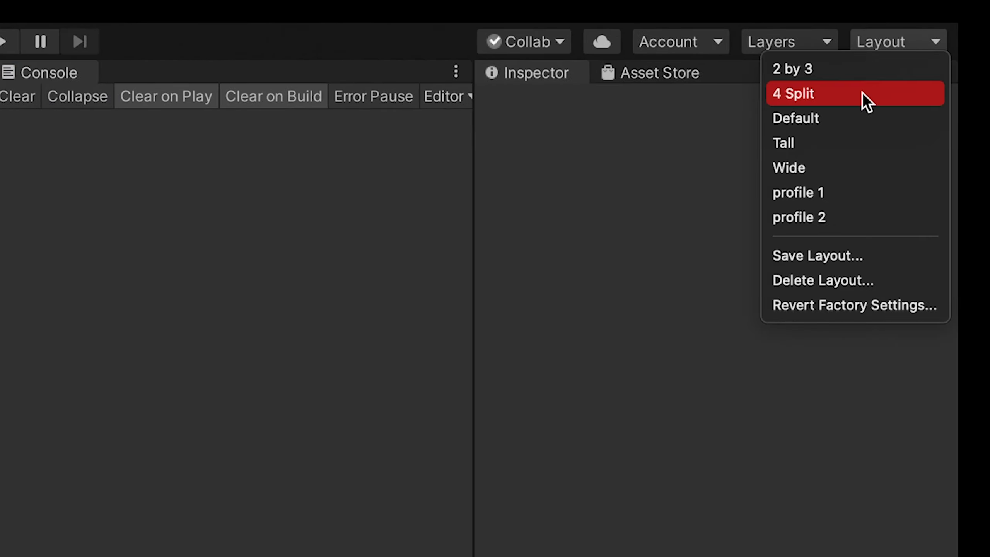
{"action": "left_click", "coordinate": [836, 116]}
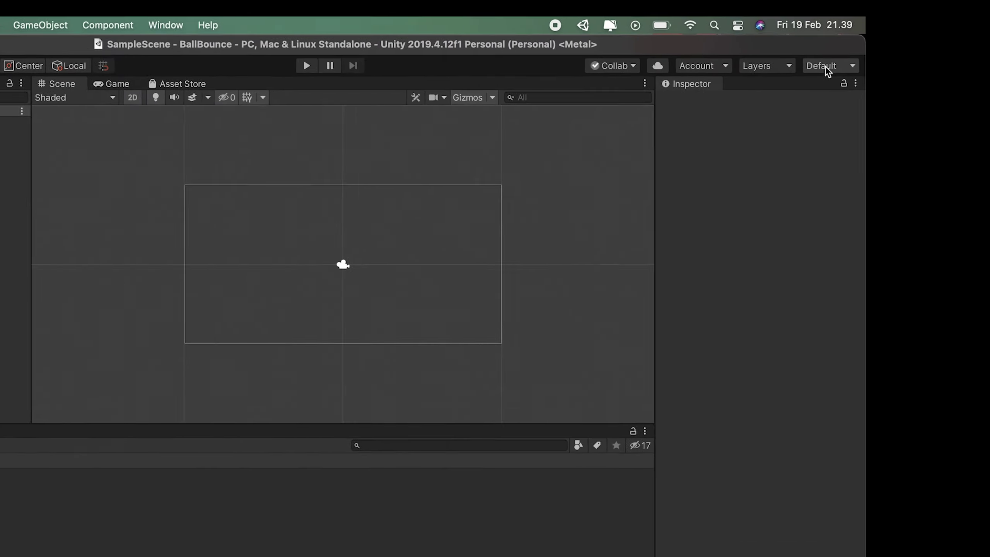
{"action": "left_click", "coordinate": [906, 43]}
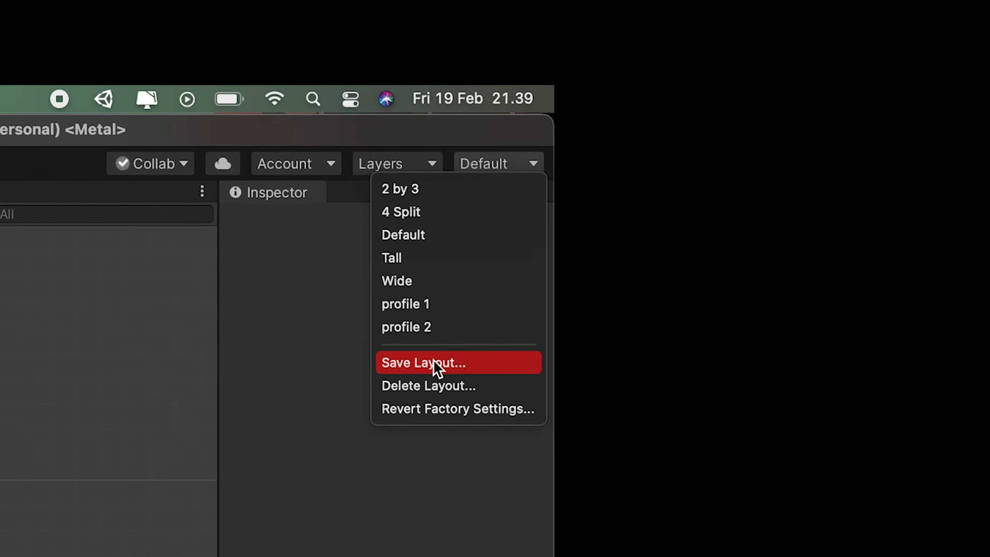
{"action": "left_click", "coordinate": [421, 328]}
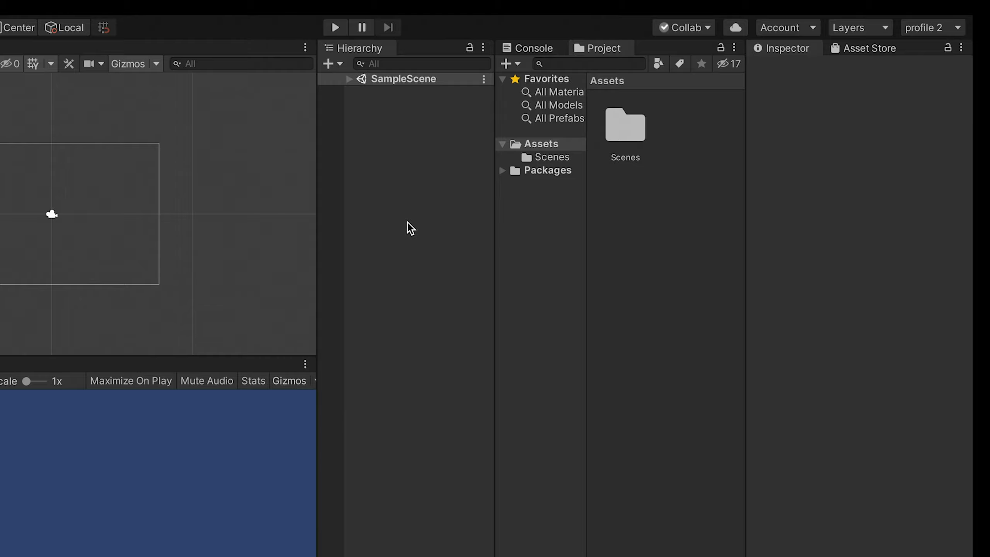
Expand SampleScene in the hierarchy and open the Scenes folder of the project assets
{"action": "left_click", "coordinate": [350, 80]}
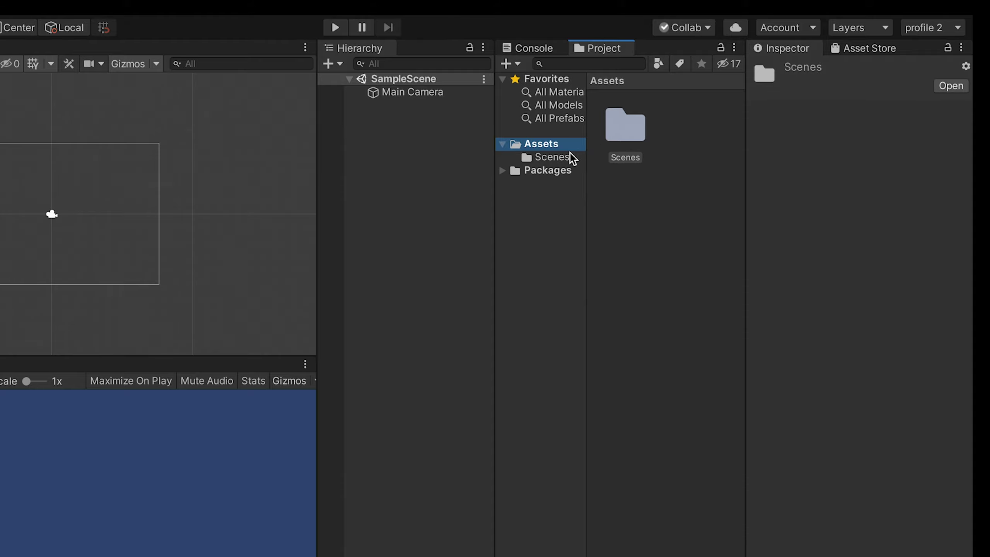
{"action": "double_click", "coordinate": [636, 128]}
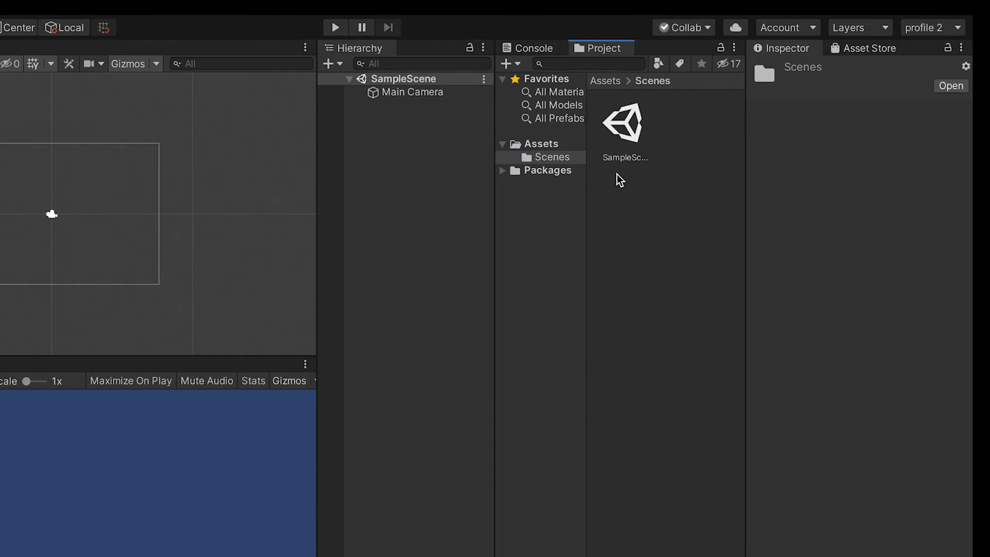
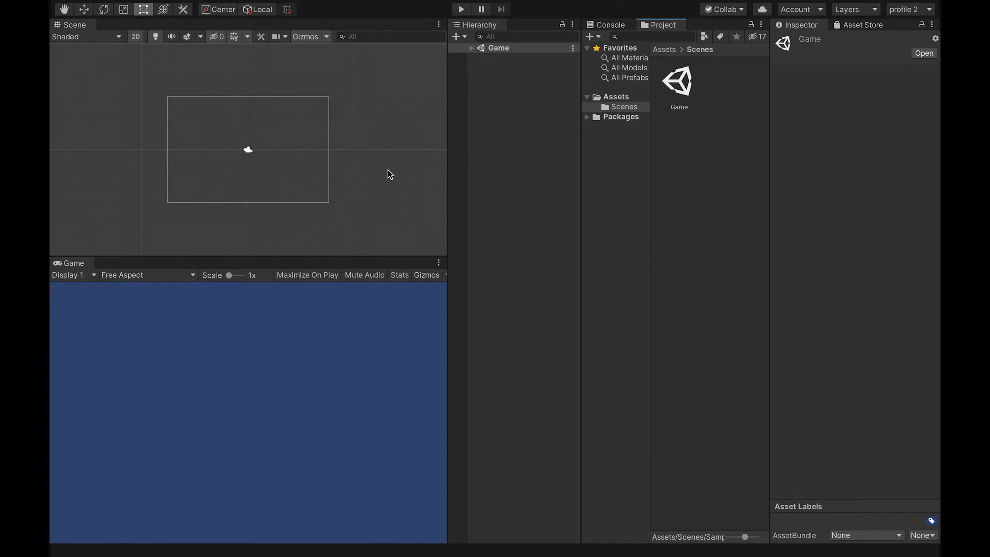
Open the project's build settings and select Android in the platform list
{"action": "left_click", "coordinate": [385, 166]}
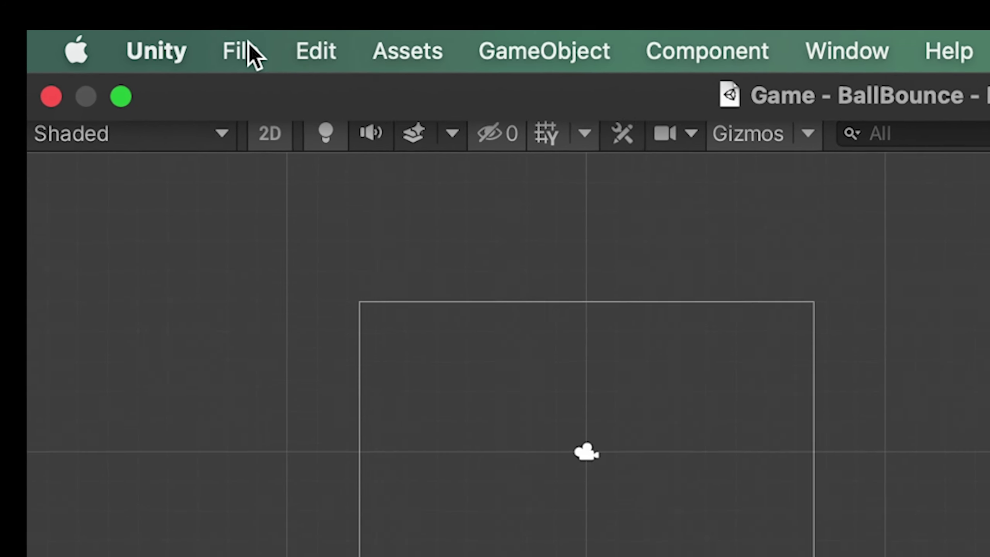
{"action": "left_click", "coordinate": [171, 21]}
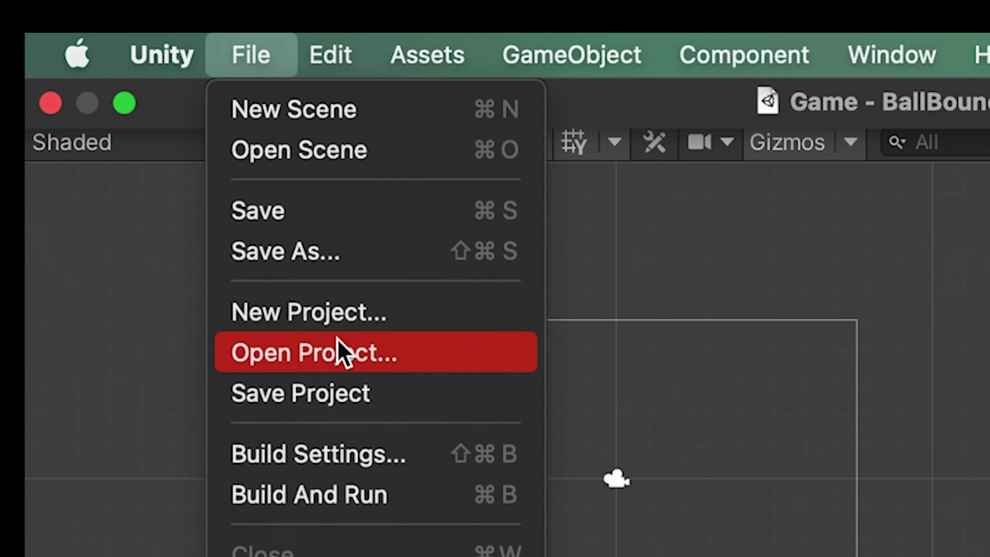
{"action": "left_click", "coordinate": [355, 452]}
{"action": "left_click_drag", "start_coordinate": [523, 122], "coordinate": [989, 254]}
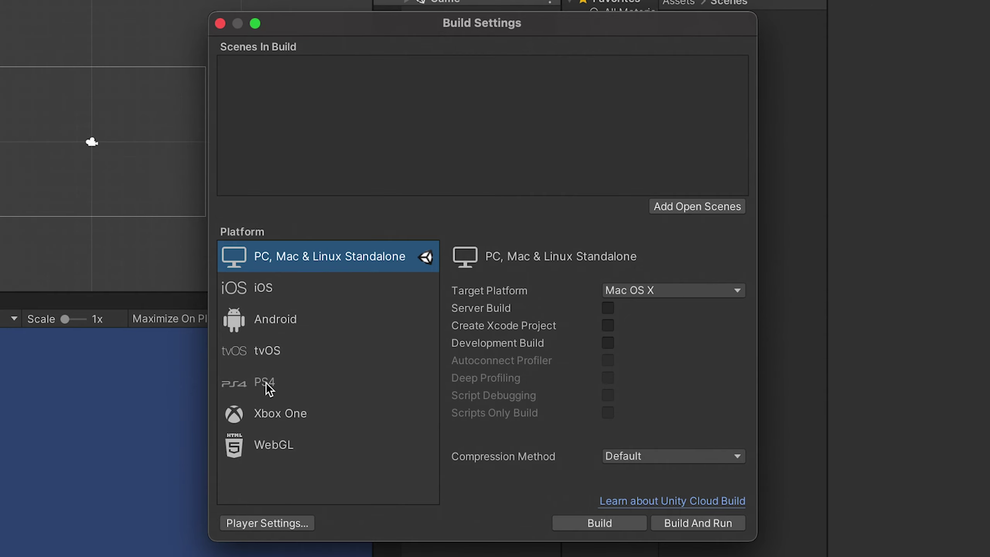
{"action": "left_click", "coordinate": [278, 326]}
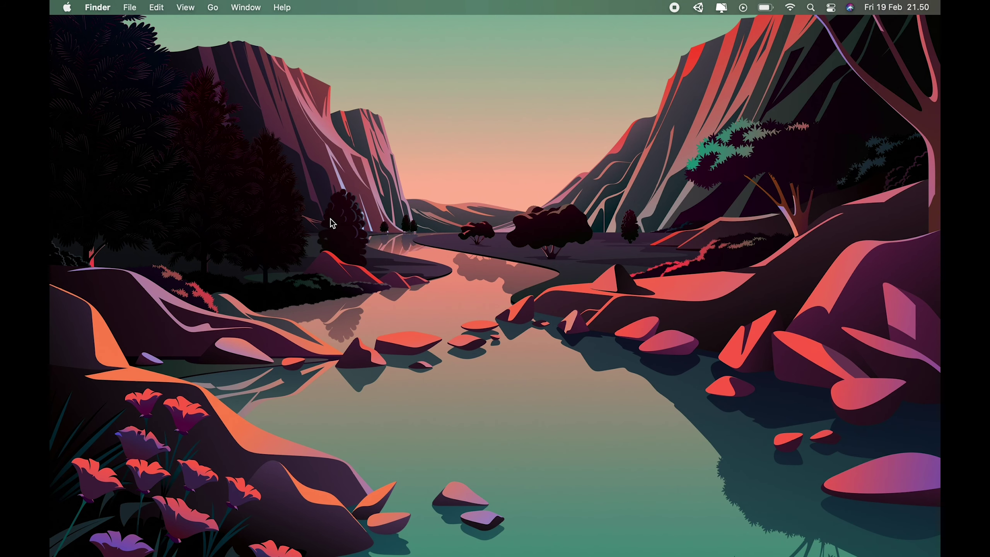
Switch to Unity Hub and check the installed 2019.4.12f1 editor for its platform modules
{"action": "key", "text": "super+space"}
{"action": "type", "text": "un"}
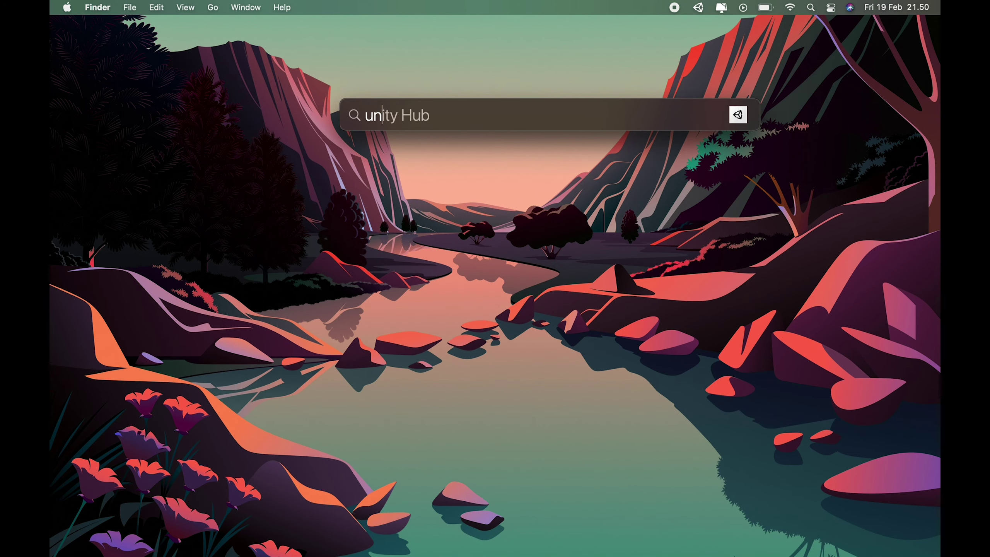
{"action": "key", "text": "Return"}
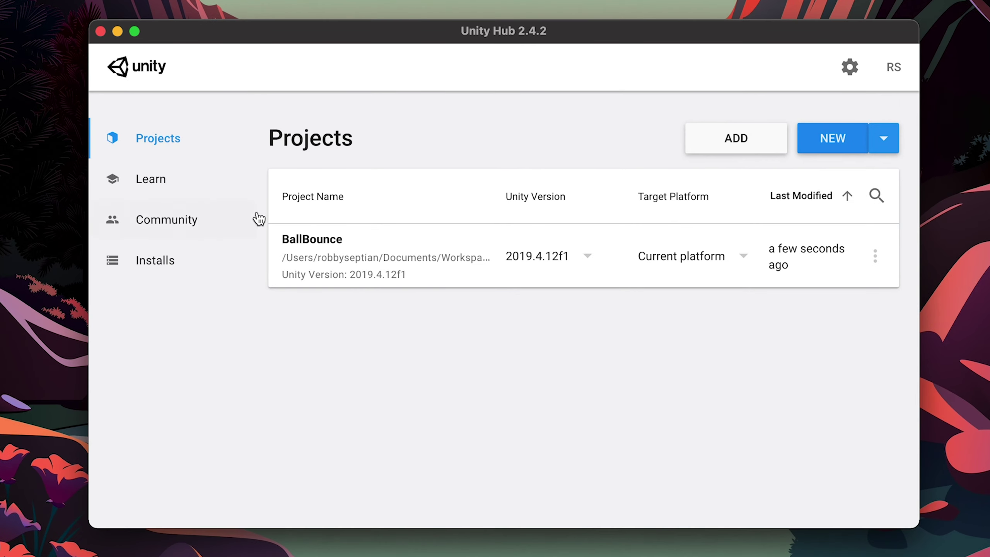
{"action": "left_click", "coordinate": [179, 270]}
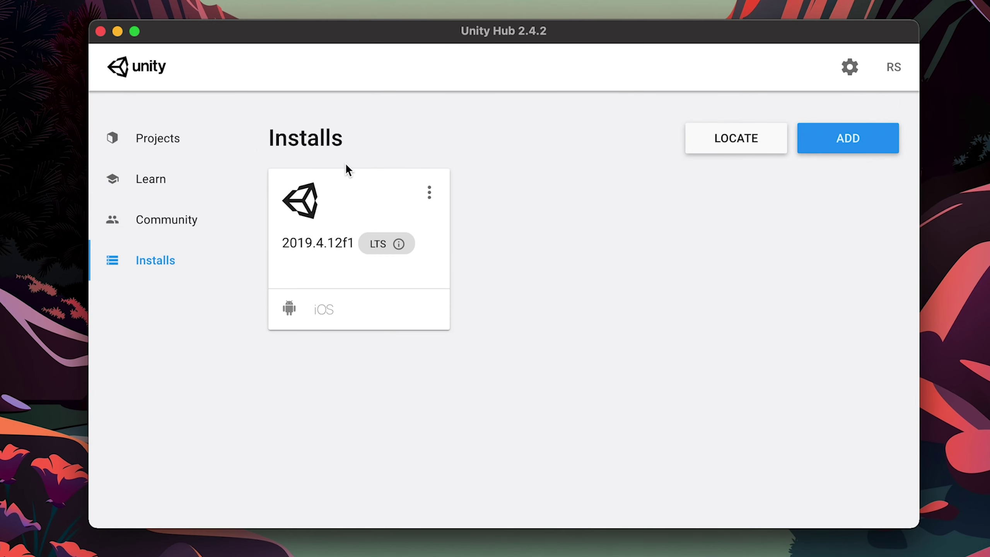
{"action": "mouse_move", "coordinate": [327, 242]}
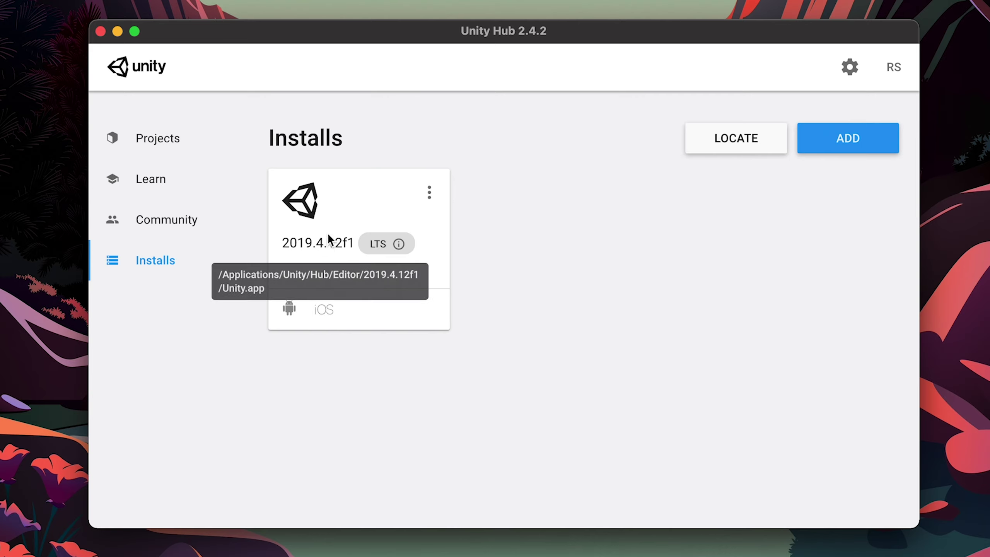
{"action": "left_click", "coordinate": [431, 199]}
{"action": "left_click", "coordinate": [343, 201]}
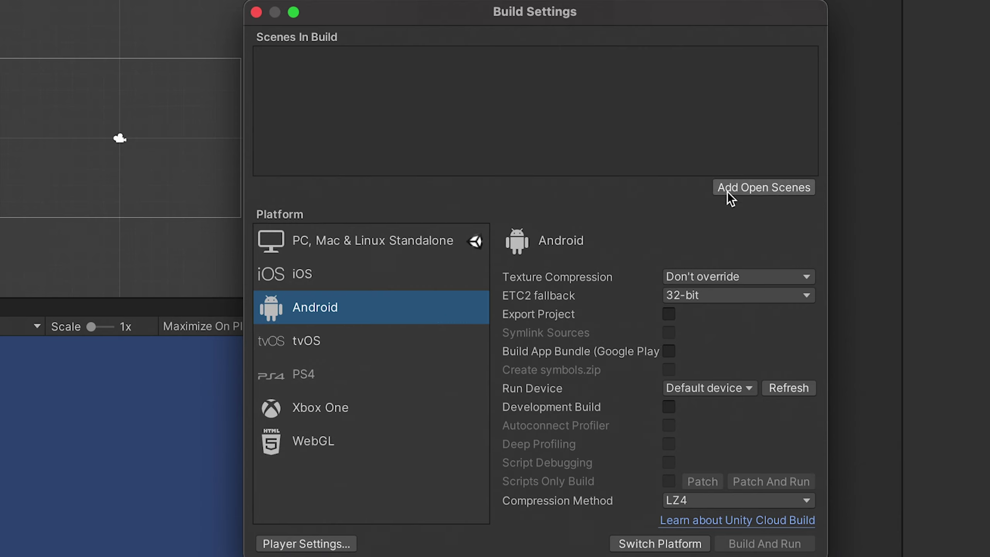
Add the open Game scene to the build, switch the platform to Android and close the build settings
{"action": "left_click", "coordinate": [753, 192]}
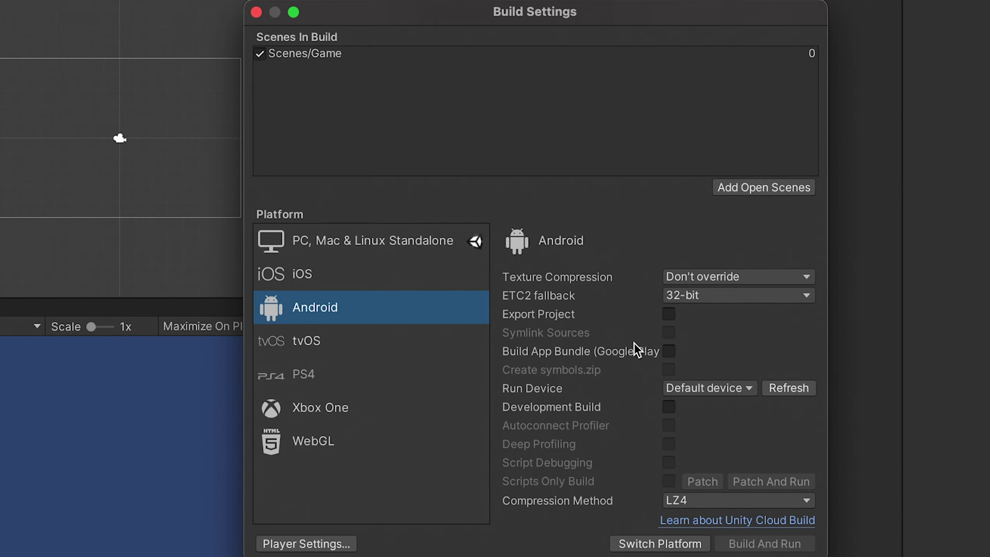
{"action": "left_click", "coordinate": [642, 545]}
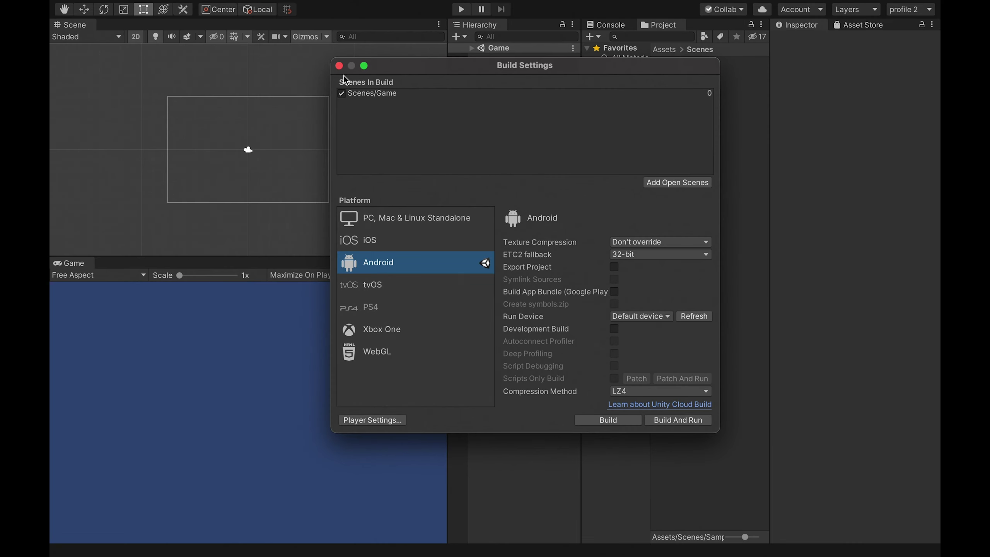
{"action": "left_click", "coordinate": [339, 65]}
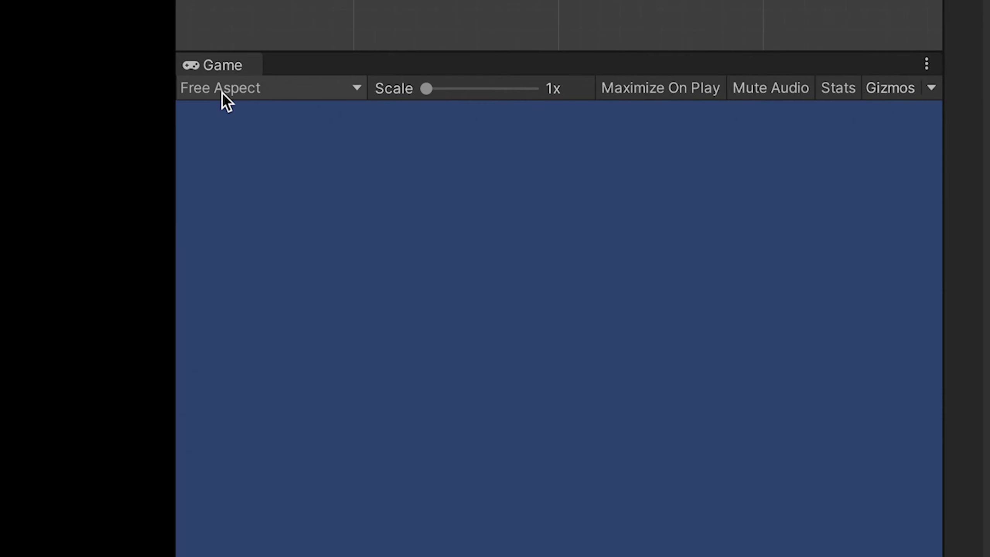
Set the Game view resolution to 1920x1080 Landscape
{"action": "left_click", "coordinate": [310, 89]}
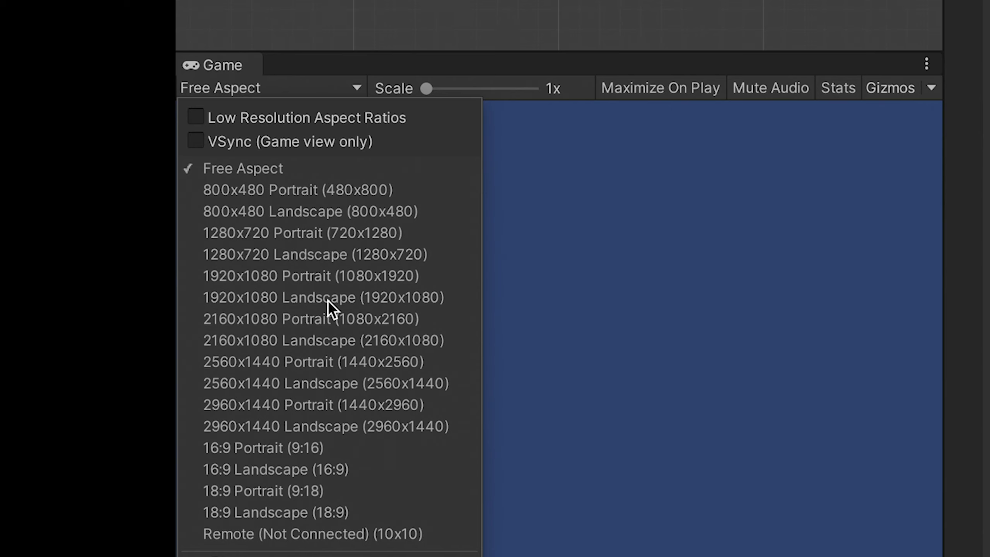
{"action": "left_click", "coordinate": [300, 304]}
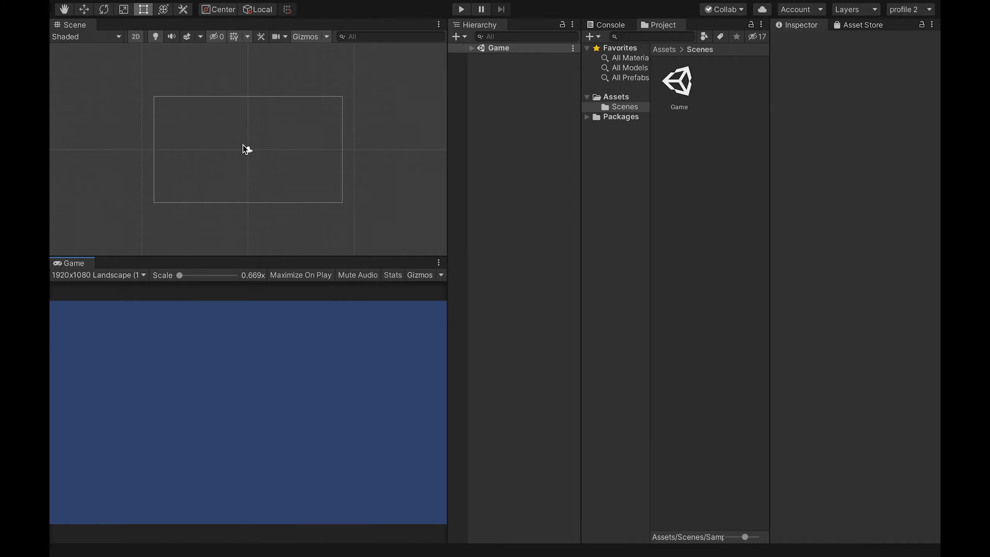
{"action": "left_click", "coordinate": [370, 141]}
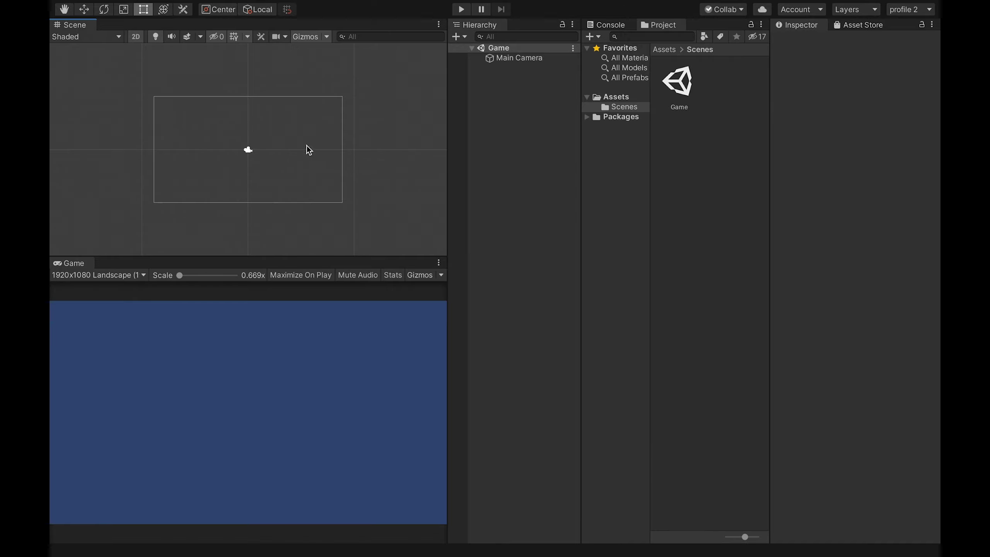
Set the Main Camera's background color to dark teal, hex 235363
{"action": "left_click", "coordinate": [248, 150]}
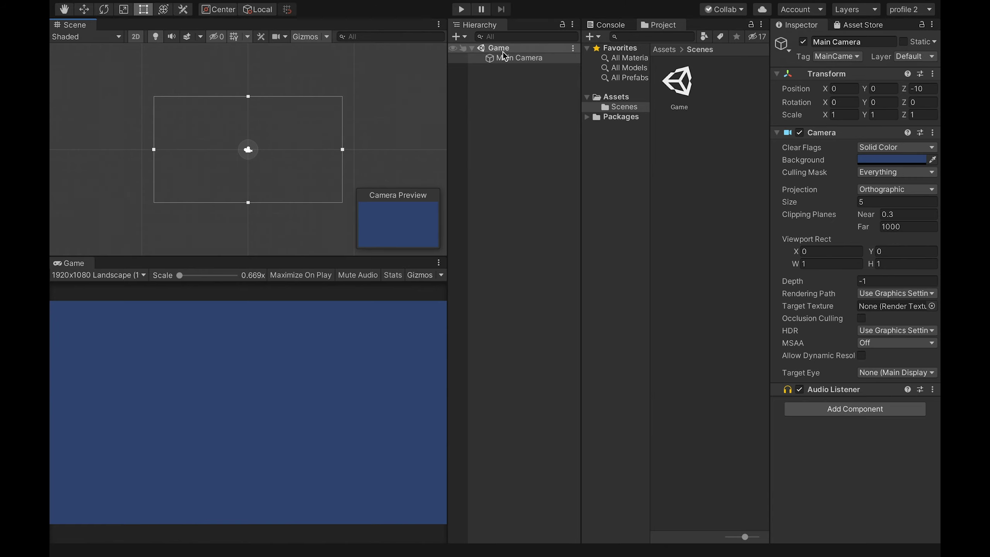
{"action": "left_click", "coordinate": [511, 57]}
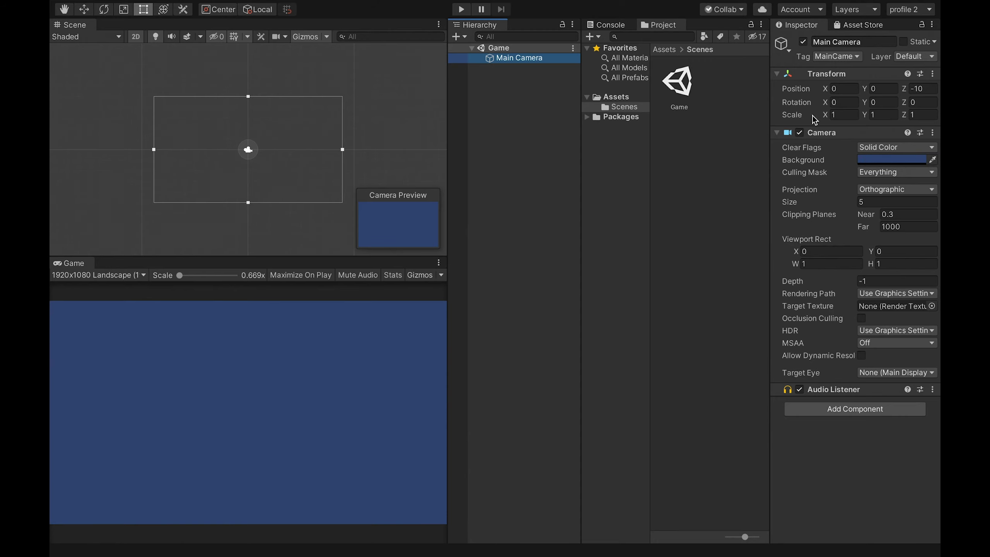
{"action": "left_click", "coordinate": [905, 161]}
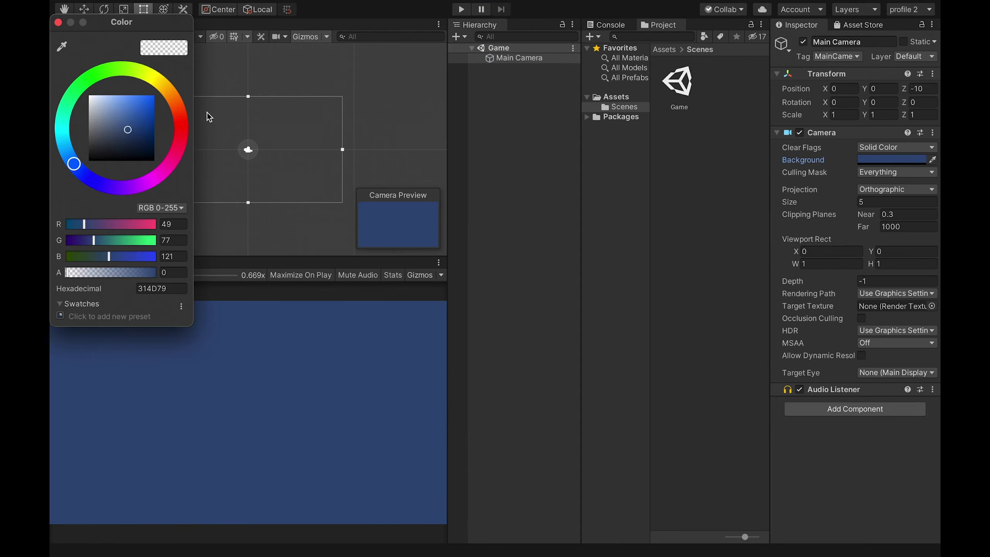
{"action": "left_click_drag", "start_coordinate": [113, 26], "coordinate": [451, 65]}
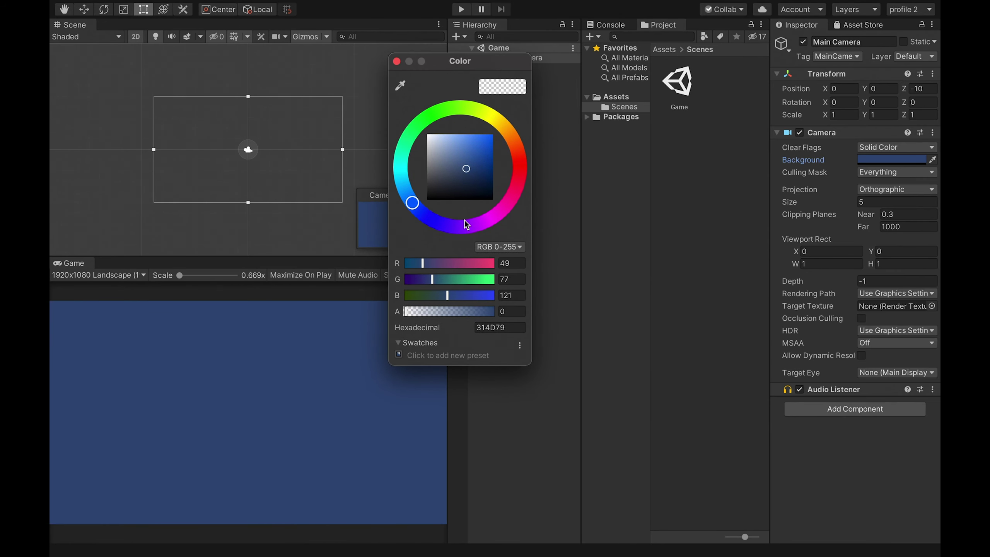
{"action": "left_click_drag", "start_coordinate": [412, 202], "coordinate": [390, 183]}
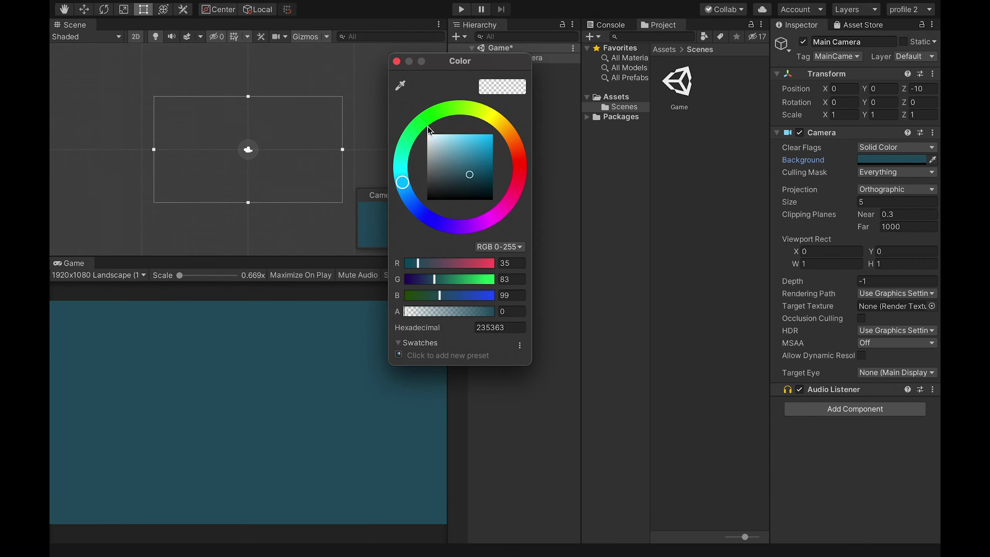
{"action": "left_click", "coordinate": [398, 62]}
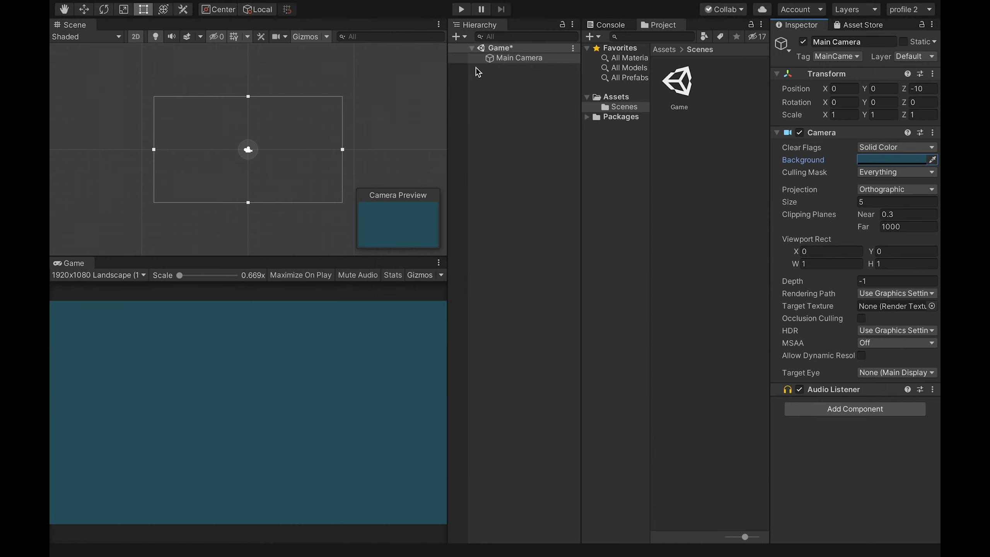
Save the Game scene
{"action": "left_click", "coordinate": [475, 65]}
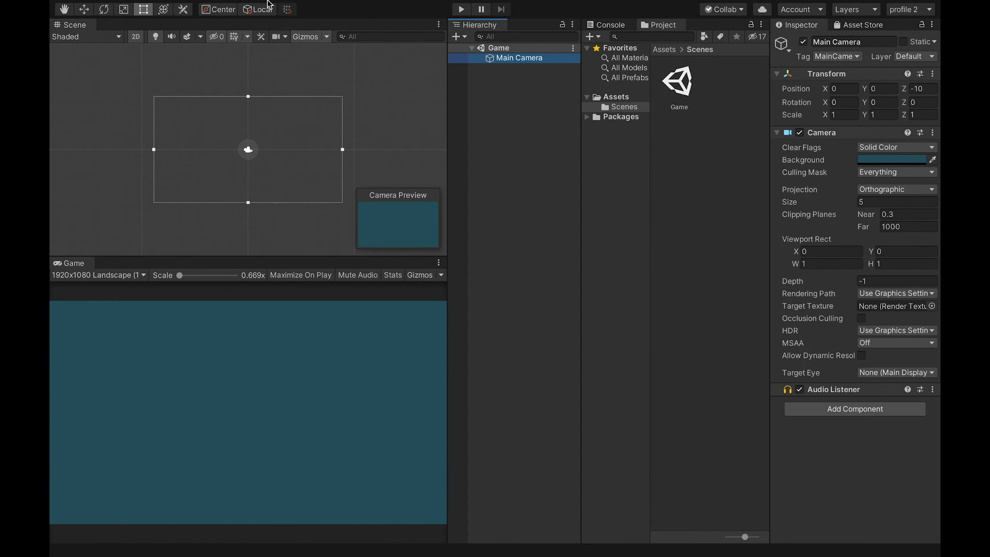
{"action": "key", "text": "super+s"}
{"action": "mouse_move", "coordinate": [128, 8]}
{"action": "left_click", "coordinate": [129, 9]}
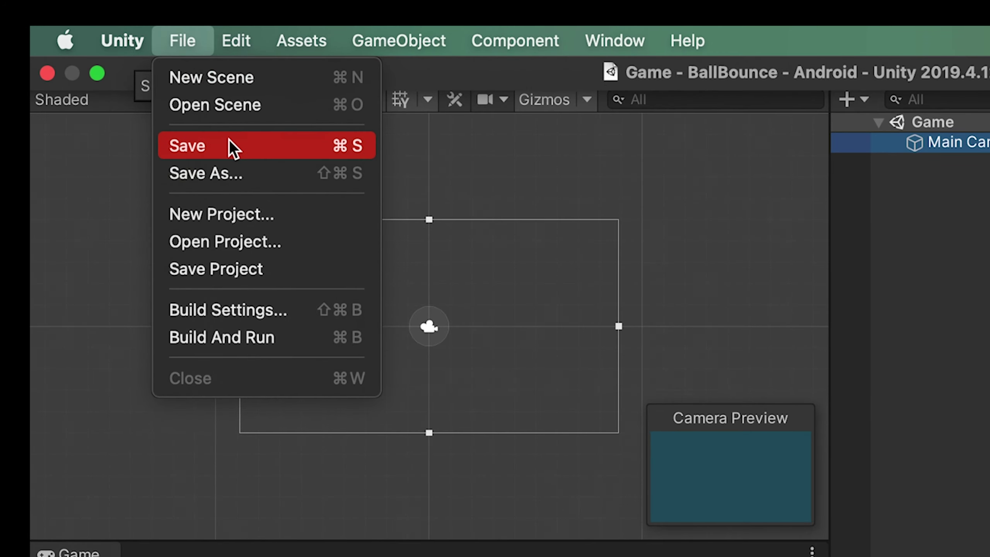
{"action": "left_click", "coordinate": [230, 148]}
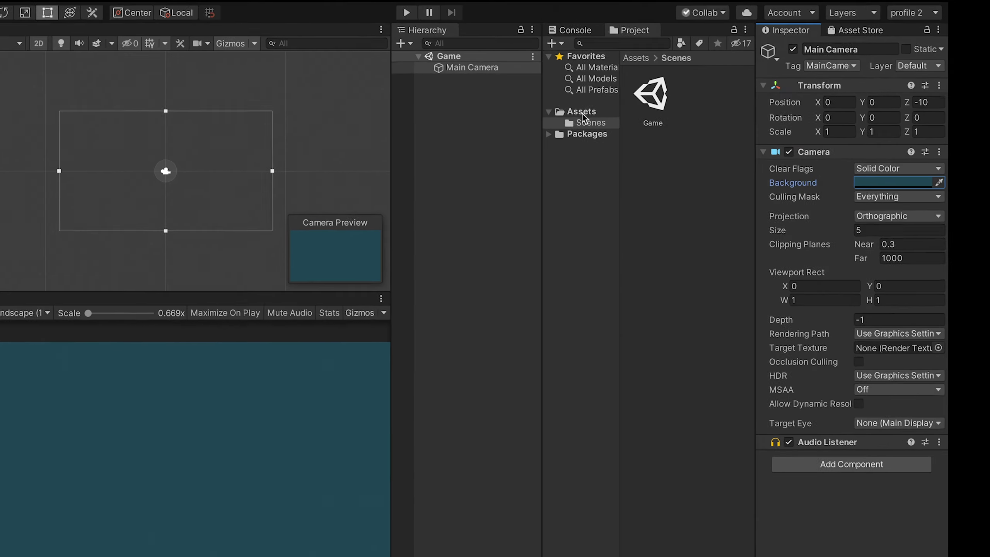
Create a folder named Script in the Assets folder
{"action": "left_click", "coordinate": [619, 97]}
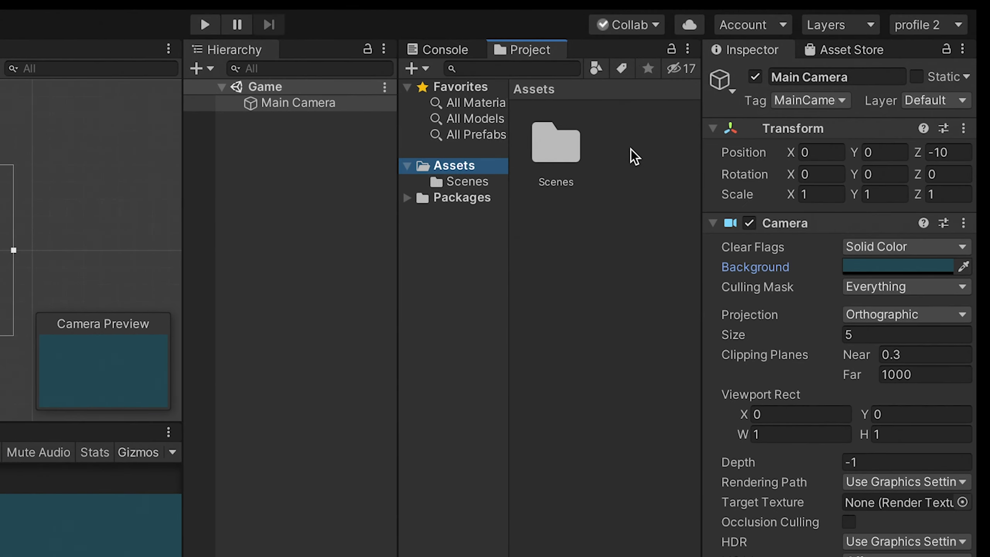
{"action": "right_click", "coordinate": [631, 148]}
{"action": "mouse_move", "coordinate": [643, 158]}
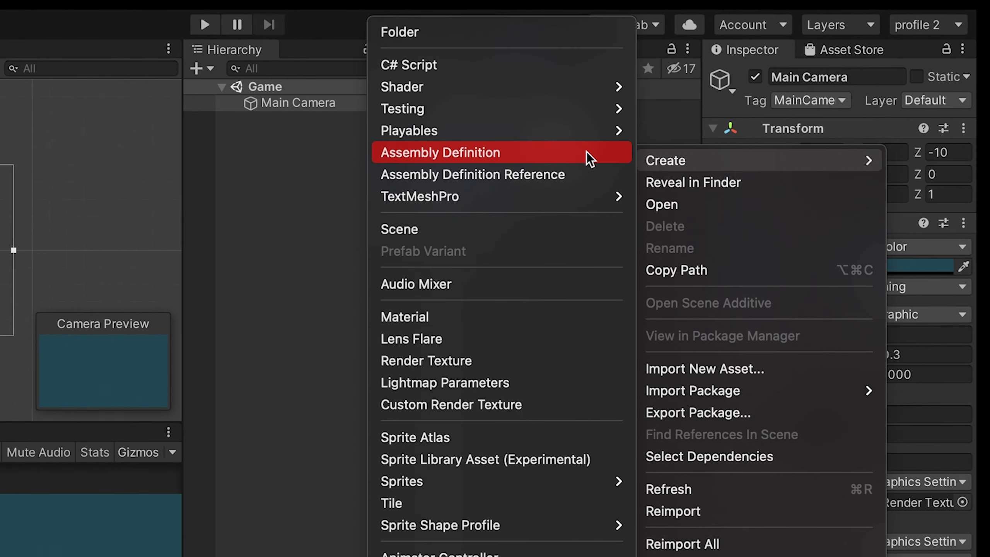
{"action": "left_click", "coordinate": [459, 35]}
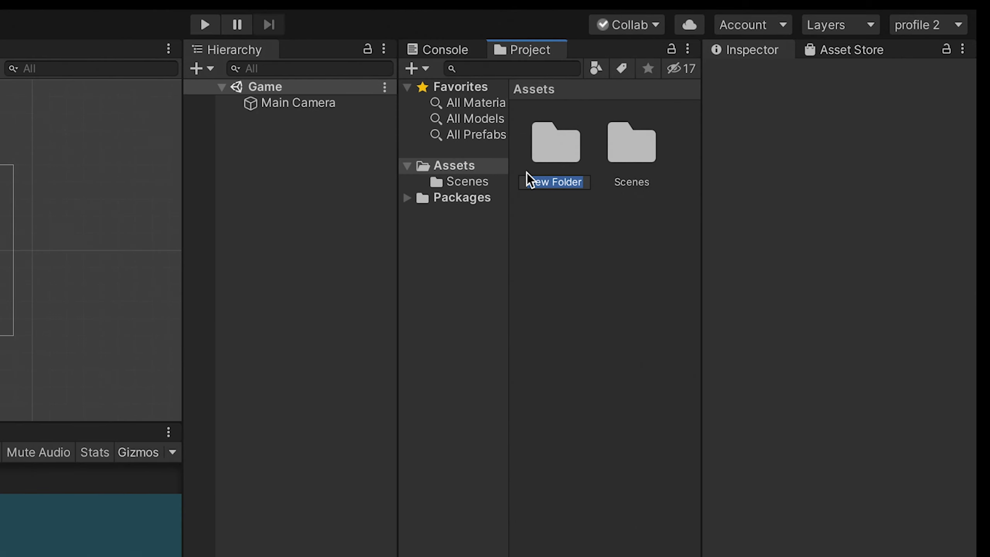
{"action": "type", "text": "Script"}
{"action": "key", "text": "Return"}
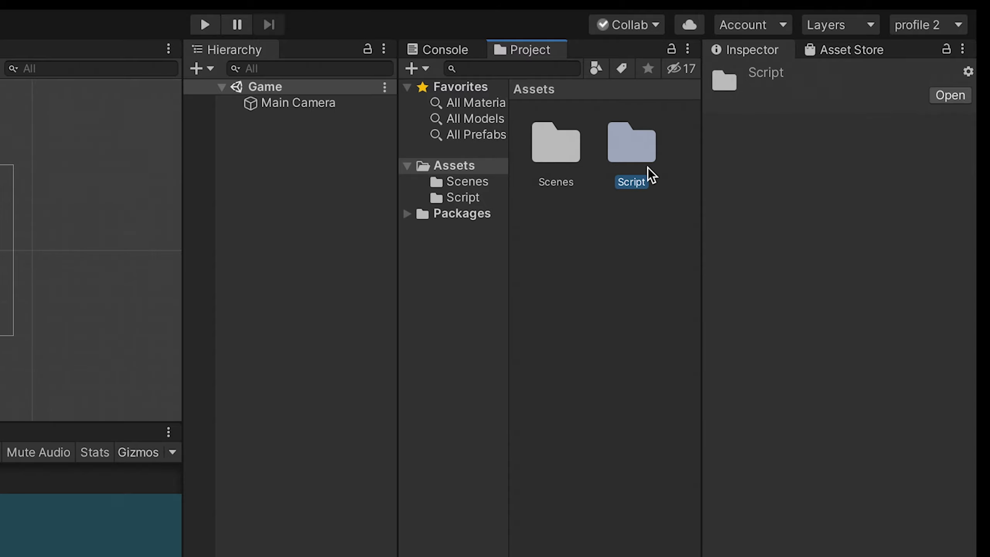
Create a folder named Sprite in the Assets folder, next to Scenes and Script
{"action": "right_click", "coordinate": [591, 244]}
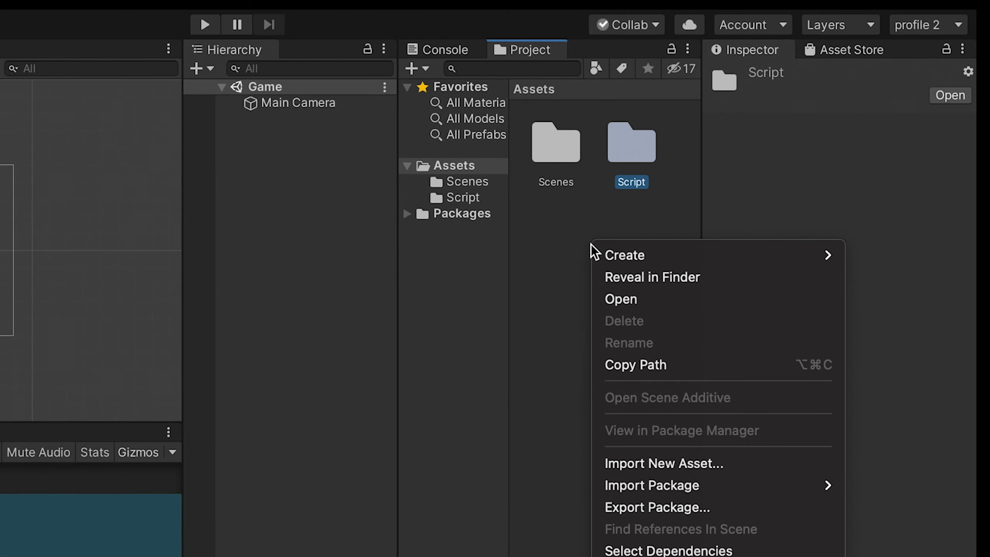
{"action": "mouse_move", "coordinate": [624, 255]}
{"action": "left_click", "coordinate": [397, 37]}
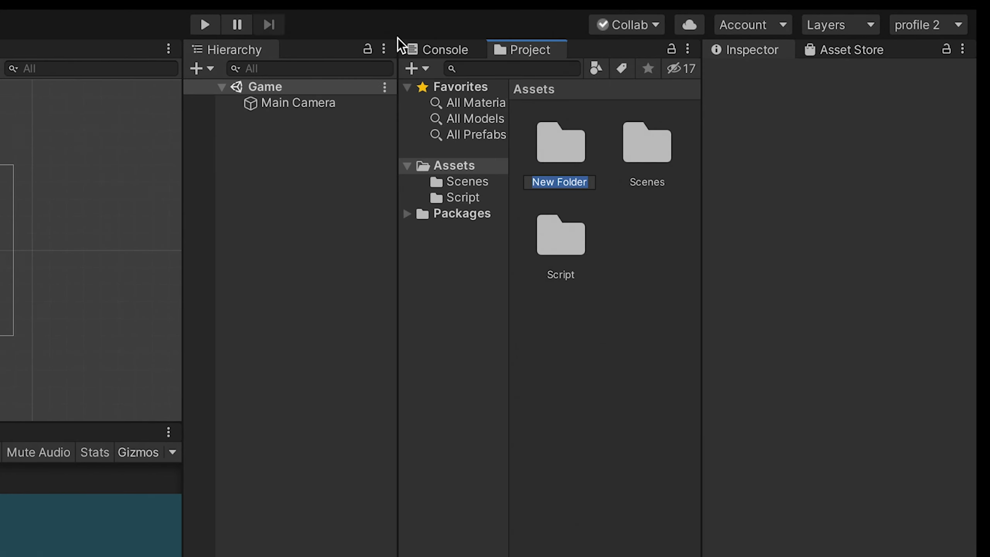
{"action": "type", "text": "Sprite"}
{"action": "key", "text": "Return"}
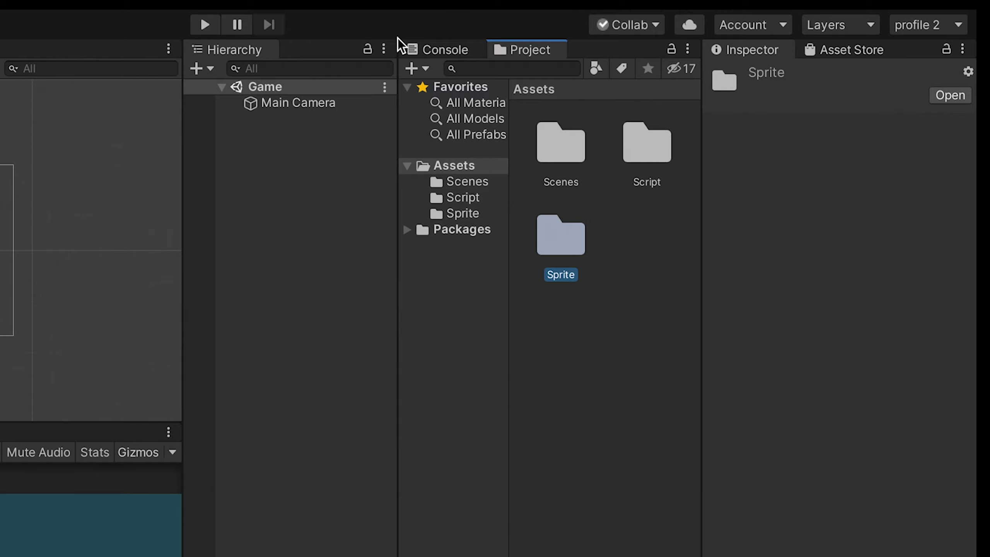
{"action": "left_click", "coordinate": [523, 199]}
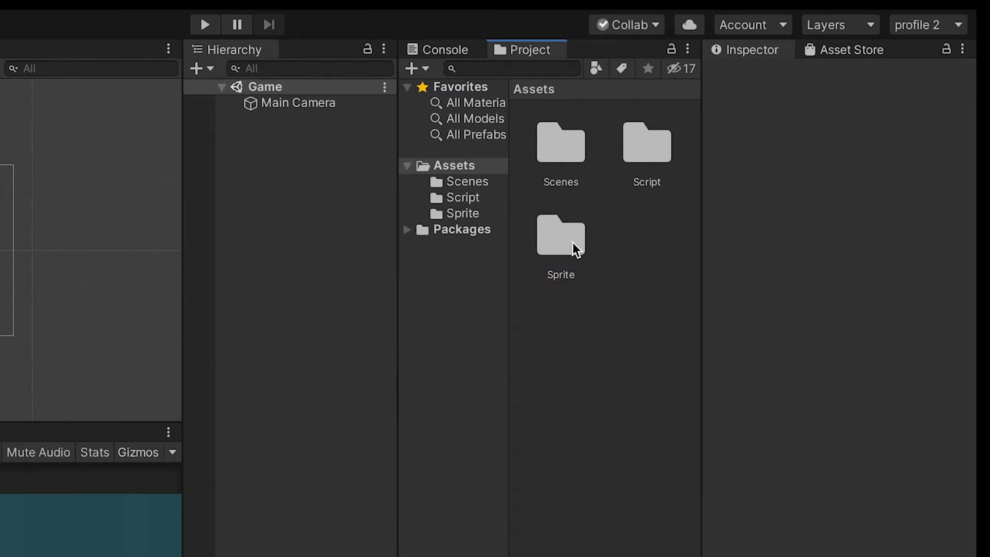
Create a Square sprite named Dinding inside the Sprite folder
{"action": "double_click", "coordinate": [573, 242]}
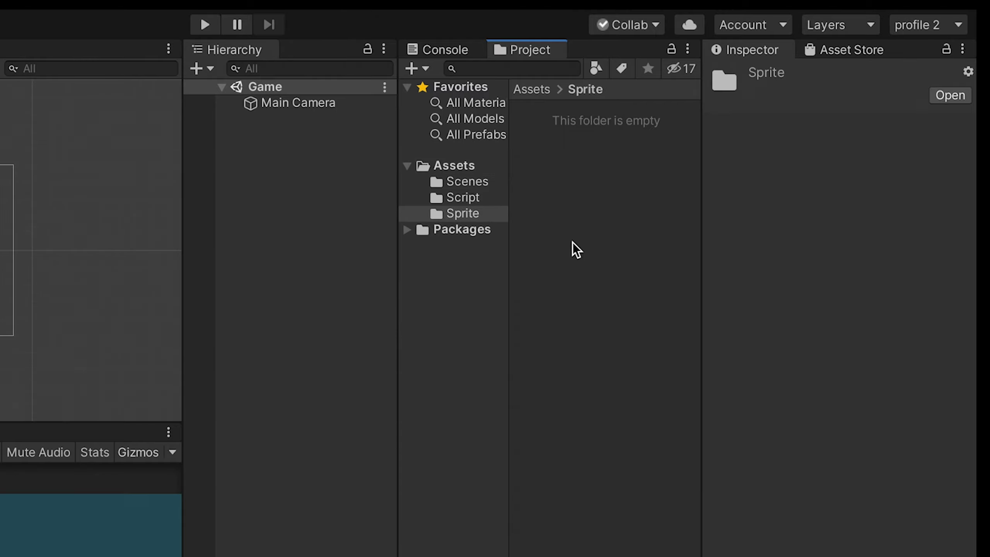
{"action": "right_click", "coordinate": [594, 187]}
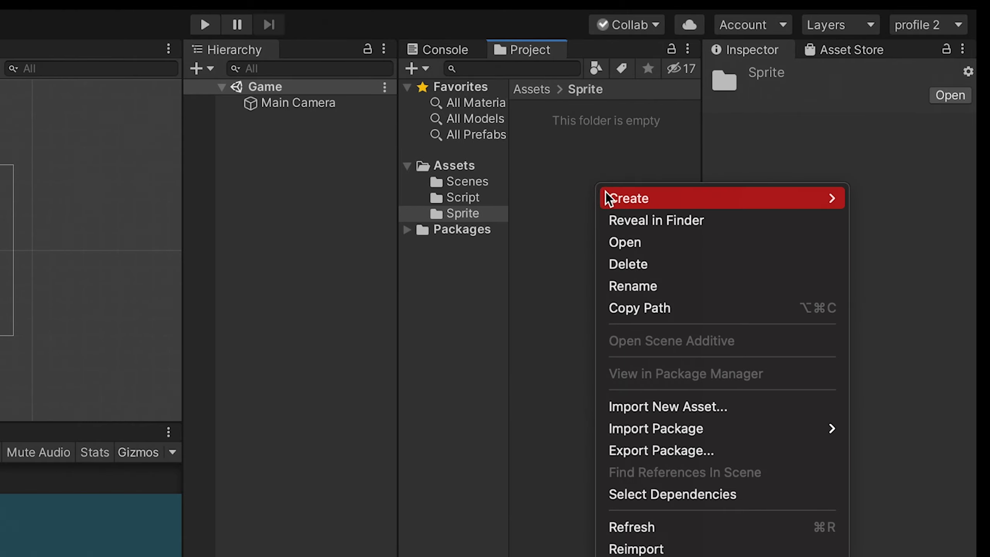
{"action": "mouse_move", "coordinate": [617, 194]}
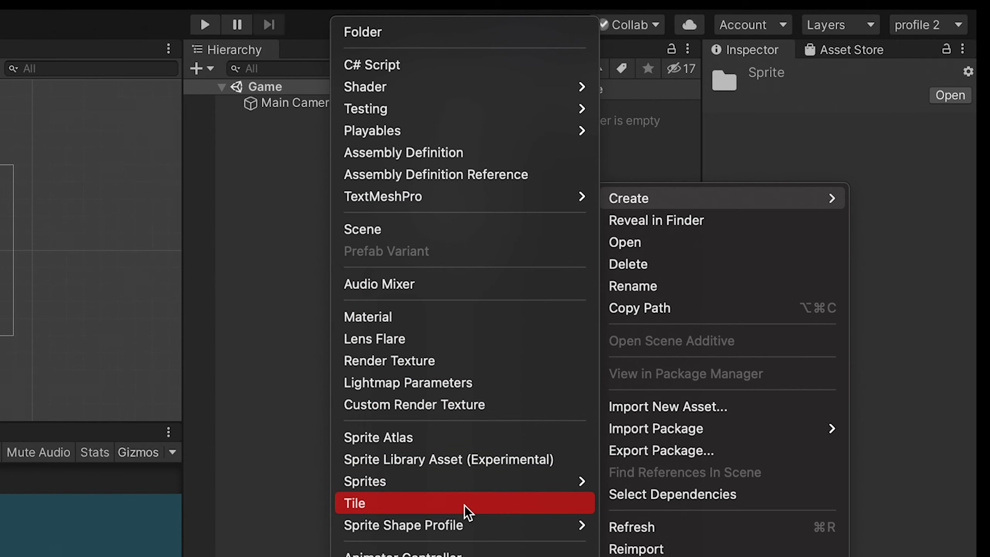
{"action": "mouse_move", "coordinate": [468, 478]}
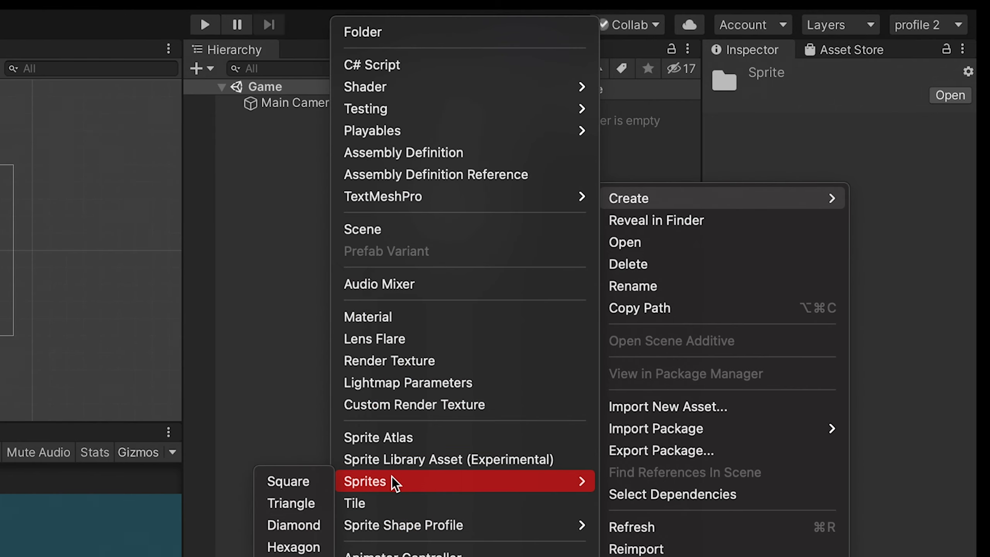
{"action": "left_click", "coordinate": [300, 483]}
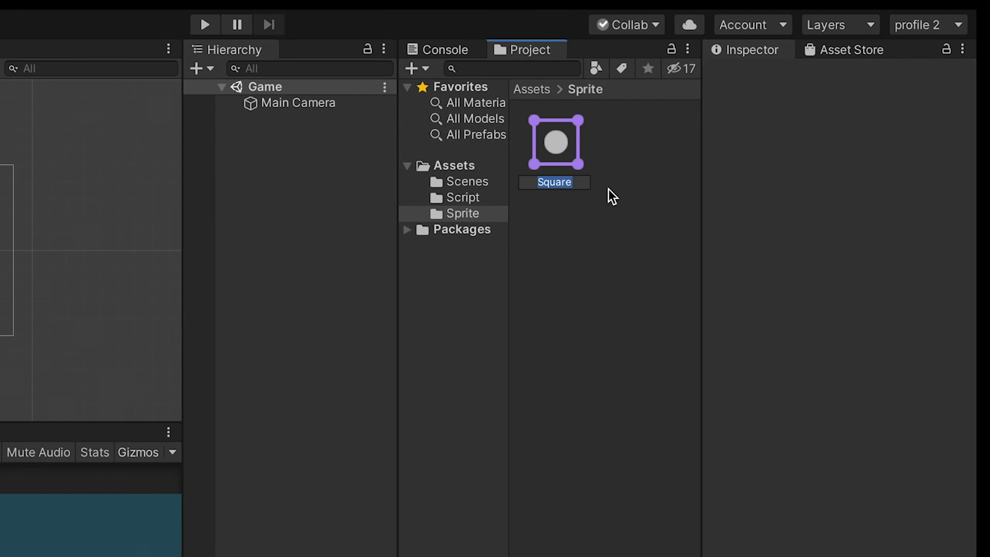
{"action": "type", "text": "Dinding"}
{"action": "key", "text": "Return"}
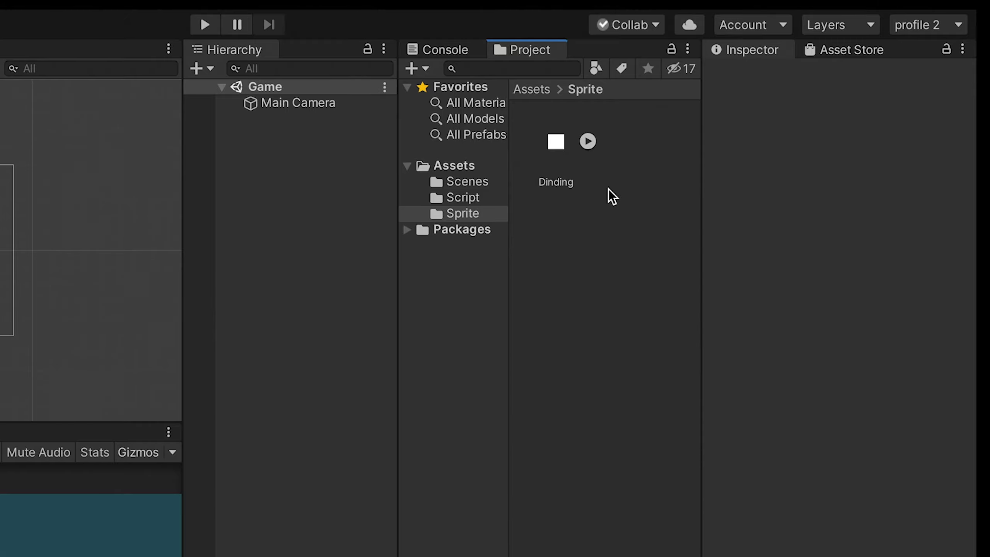
Add the Dinding sprite to the Game scene and deselect it
{"action": "left_click", "coordinate": [563, 174]}
{"action": "left_click_drag", "start_coordinate": [563, 174], "coordinate": [273, 91]}
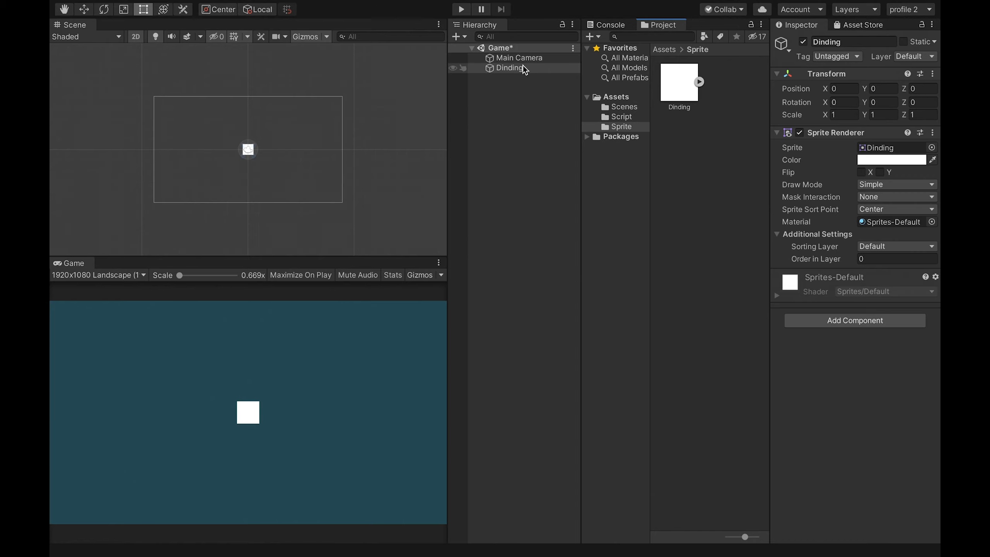
{"action": "scroll", "coordinate": [253, 155], "scroll_direction": "up", "scroll_amount": 1}
{"action": "scroll", "coordinate": [249, 153], "scroll_direction": "up", "scroll_amount": 3}
{"action": "middle_click_drag", "start_coordinate": [227, 152], "coordinate": [236, 166]}
{"action": "left_click", "coordinate": [382, 133]}
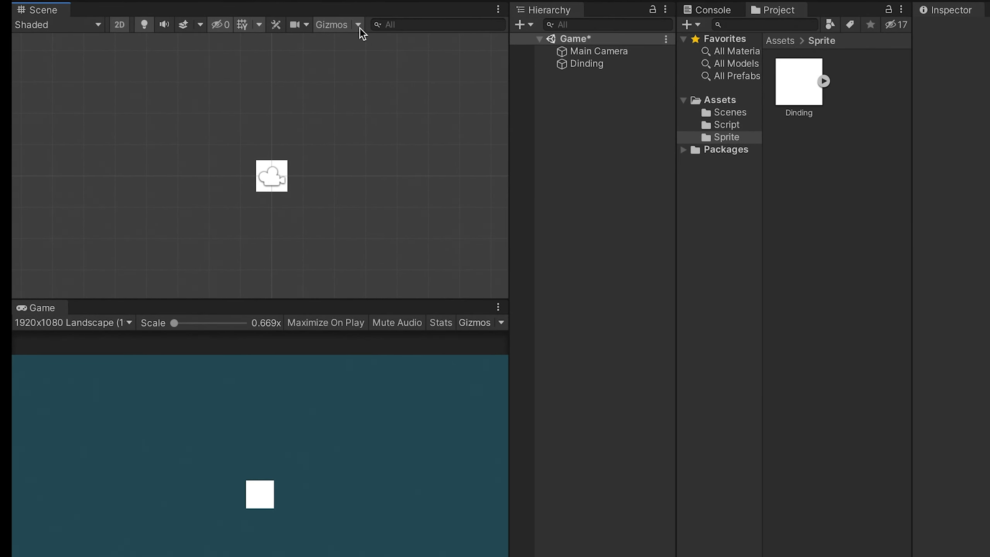
Hide the Camera component's icon in the Scene view gizmos
{"action": "left_click", "coordinate": [358, 25]}
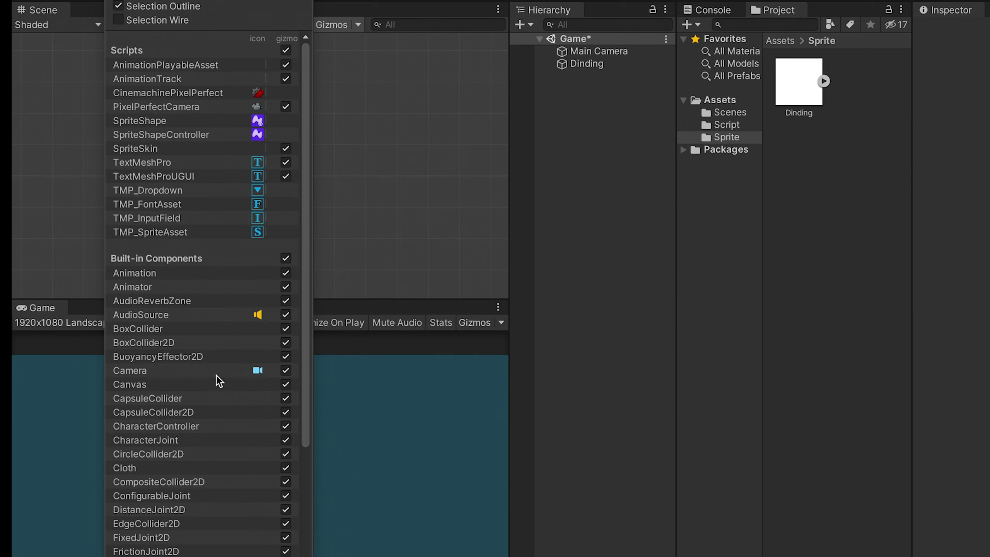
{"action": "left_click", "coordinate": [258, 370]}
{"action": "left_click", "coordinate": [370, 94]}
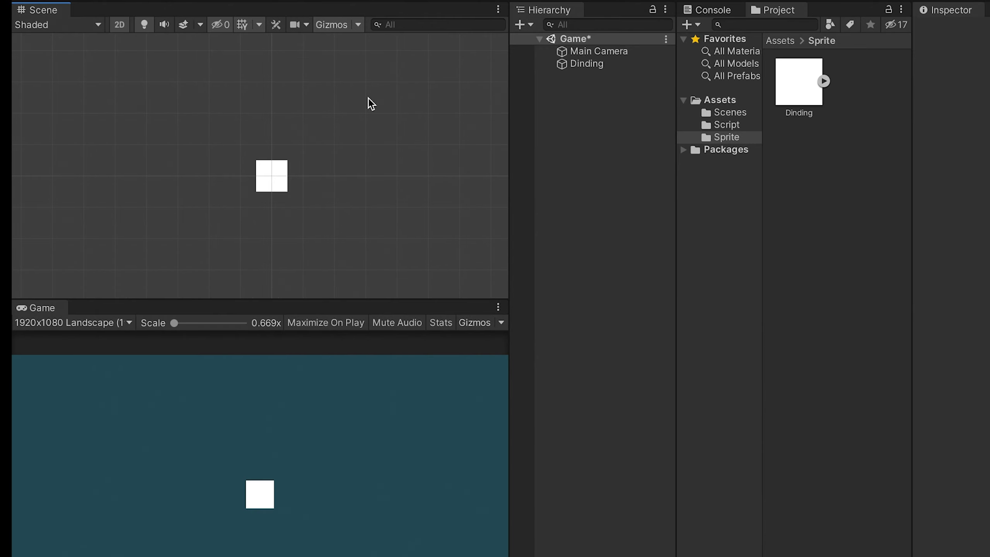
Select the Dinding square in the scene and try moving and enlarging it with the Rect tool
{"action": "left_click_drag", "start_coordinate": [195, 77], "coordinate": [296, 211]}
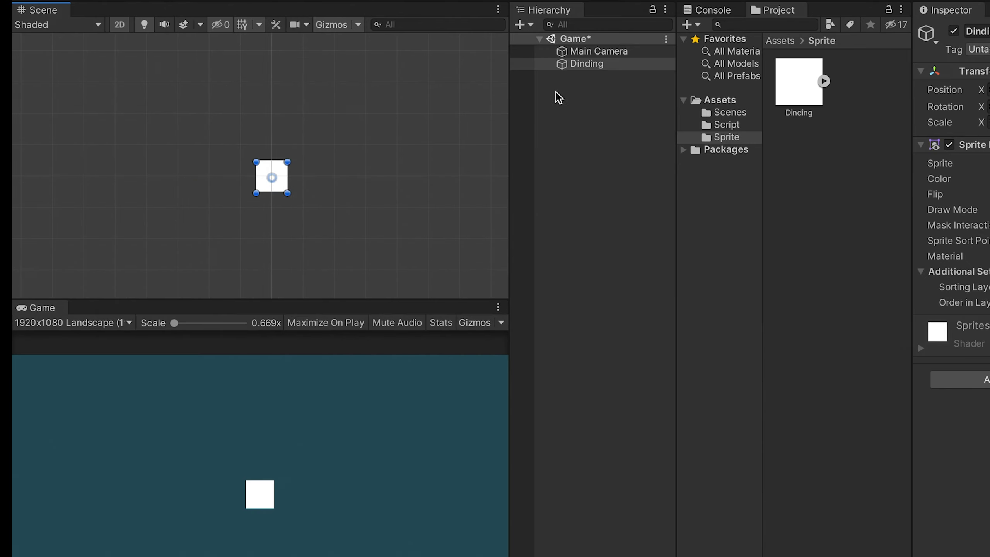
{"action": "scroll", "coordinate": [261, 120], "scroll_direction": "down", "scroll_amount": 3}
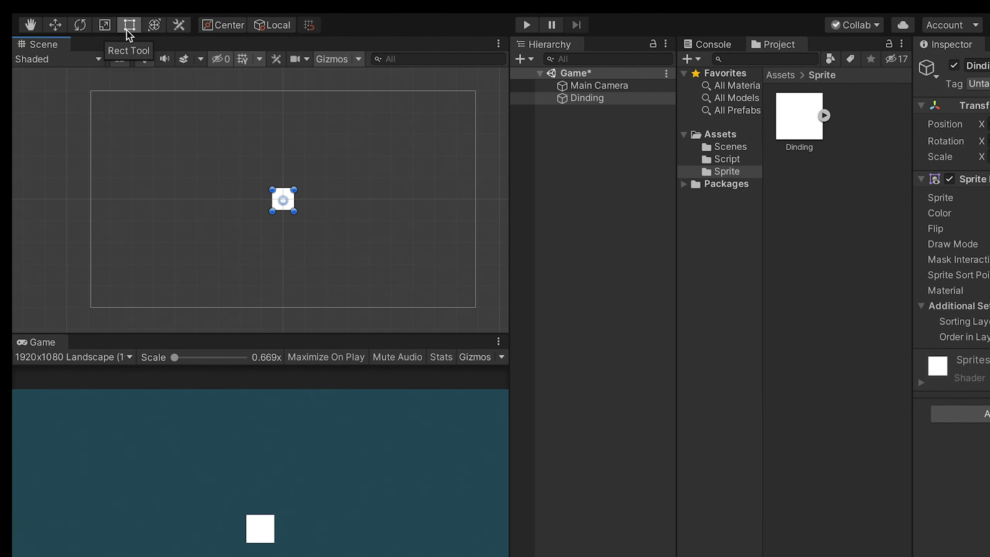
{"action": "left_click_drag", "start_coordinate": [288, 199], "coordinate": [332, 150]}
Try stretching the Dinding square along its X and Y axes with the Scale tool
{"action": "left_click", "coordinate": [111, 27]}
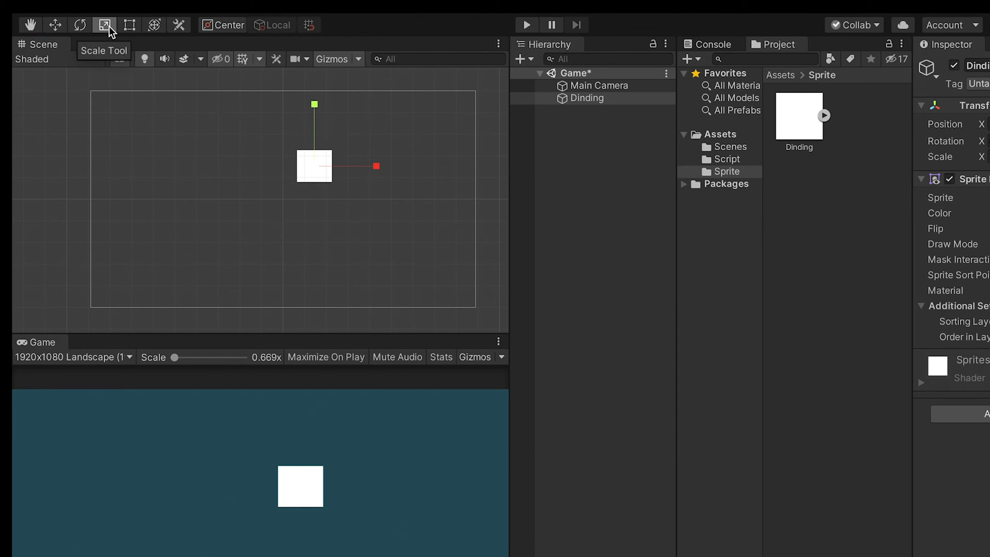
{"action": "left_click_drag", "start_coordinate": [377, 166], "coordinate": [457, 169]}
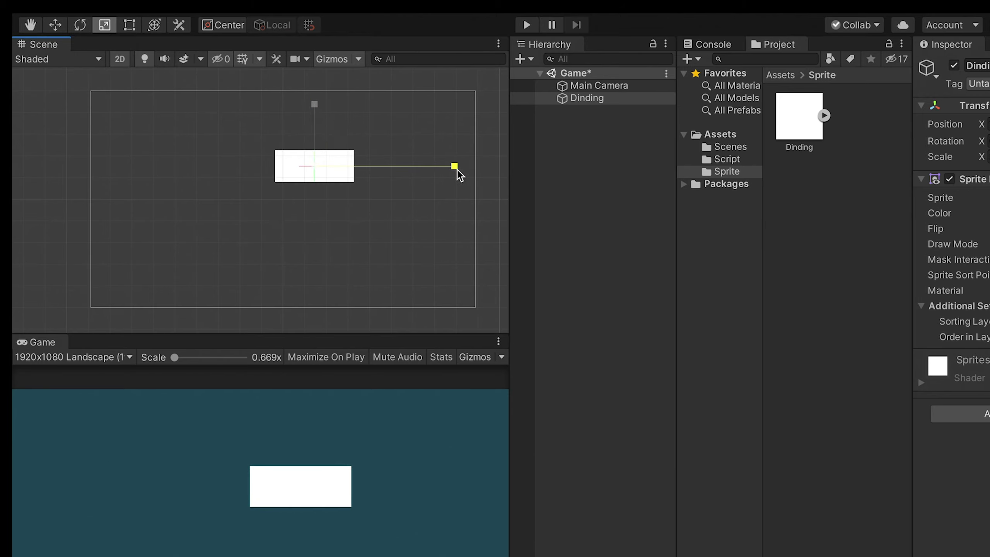
{"action": "left_click_drag", "start_coordinate": [314, 111], "coordinate": [315, 66]}
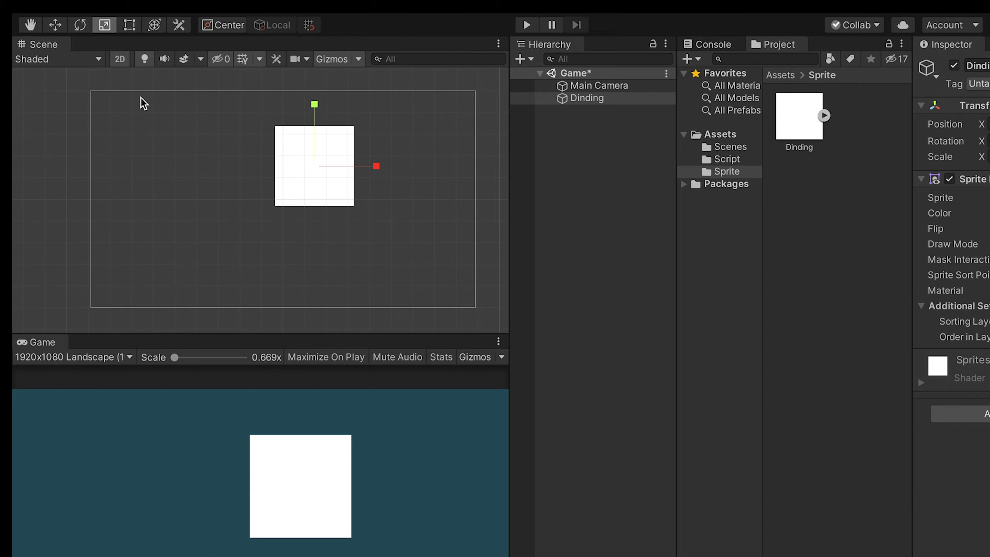
Try rotating the Dinding square a few degrees counterclockwise with the Rotate tool
{"action": "left_click", "coordinate": [76, 26]}
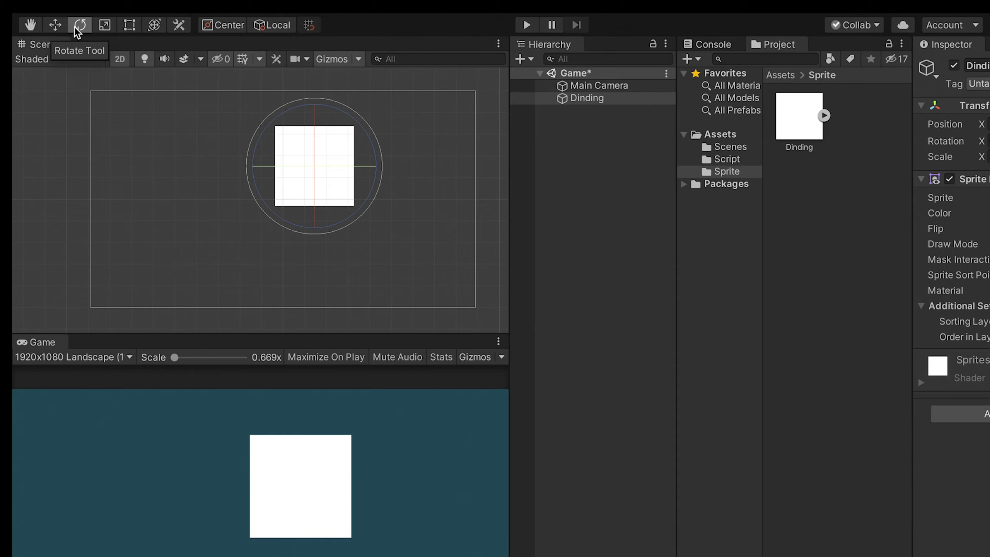
{"action": "left_click_drag", "start_coordinate": [279, 118], "coordinate": [255, 99]}
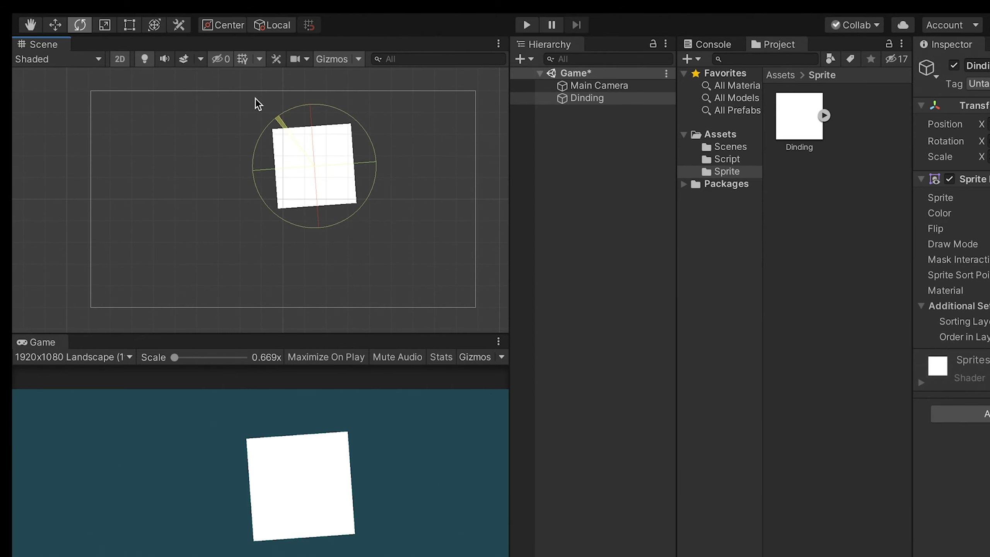
{"action": "left_click_drag", "start_coordinate": [311, 118], "coordinate": [317, 147]}
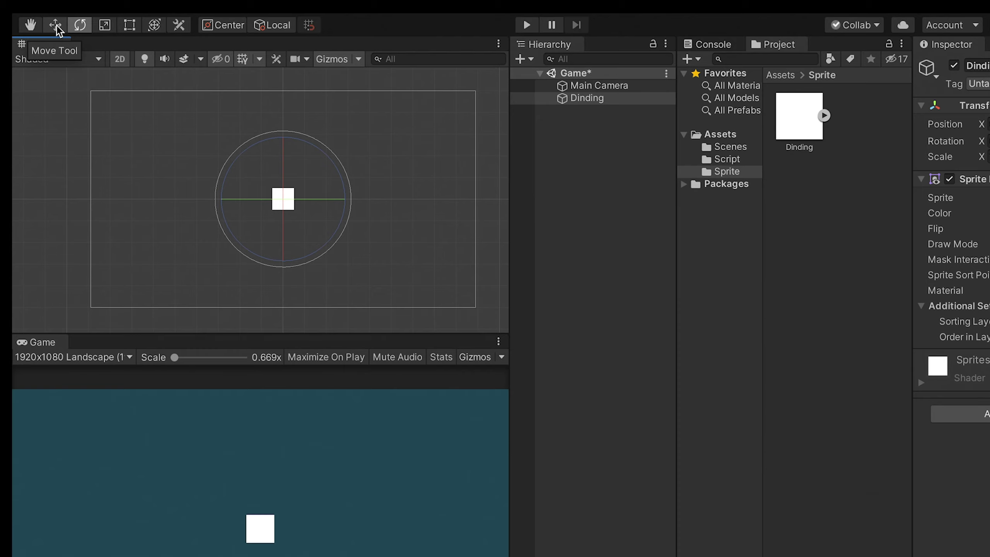
Try moving the Dinding square along its Y and X axes with the Move tool, and undo both moves
{"action": "left_click", "coordinate": [55, 25]}
{"action": "left_click_drag", "start_coordinate": [280, 150], "coordinate": [282, 100]}
{"action": "left_click_drag", "start_coordinate": [356, 153], "coordinate": [395, 153]}
{"action": "key", "text": "ctrl+z"}
{"action": "key", "text": "ctrl+z"}
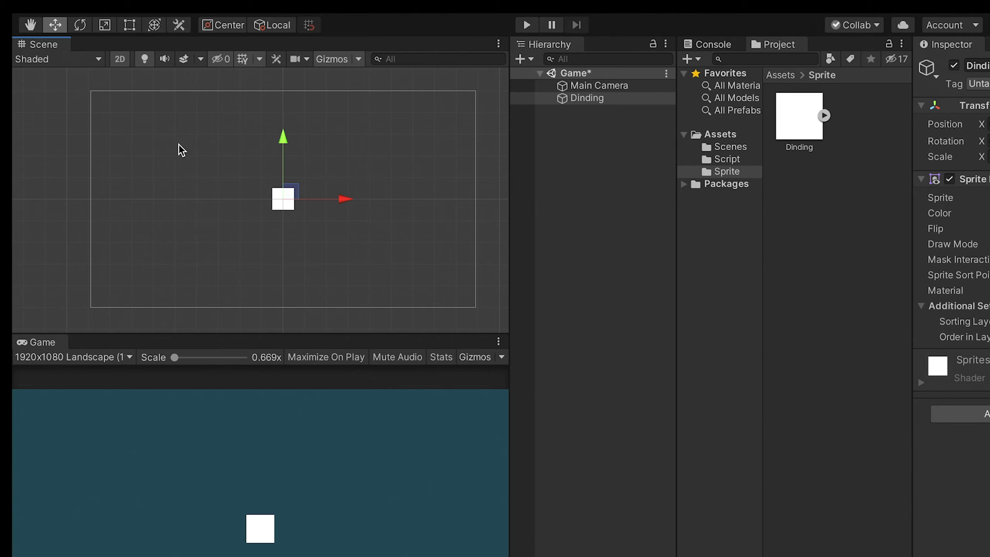
Move the Dinding square up to the camera frame's top edge at about Y 4.97 and stretch its X scale to about 21.7
{"action": "left_click_drag", "start_coordinate": [284, 147], "coordinate": [289, 39]}
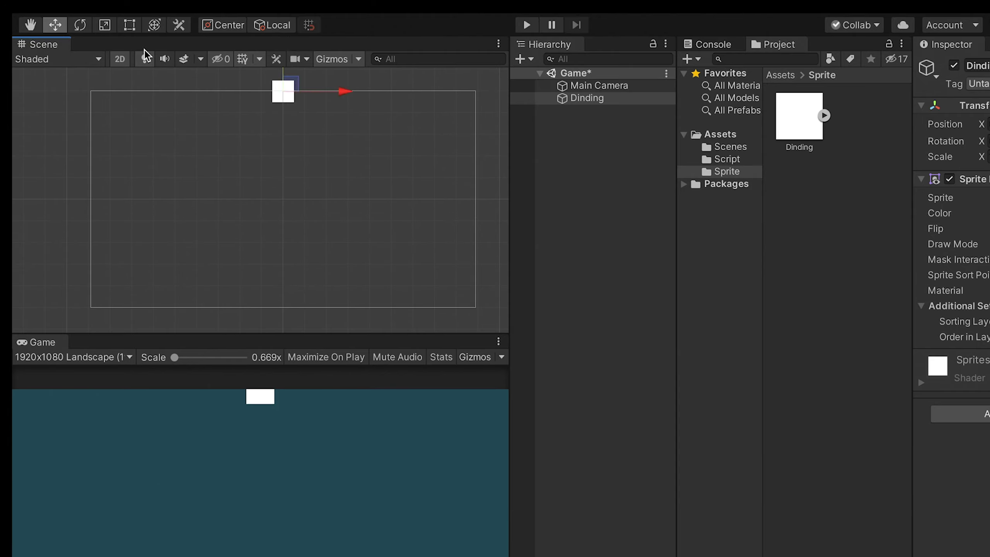
{"action": "left_click", "coordinate": [104, 26]}
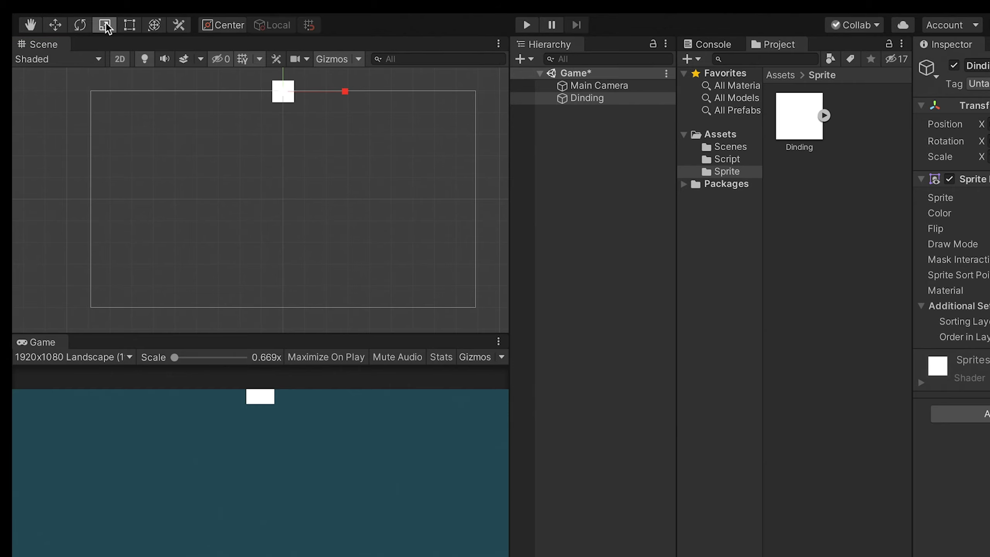
{"action": "left_click_drag", "start_coordinate": [344, 92], "coordinate": [975, 109]}
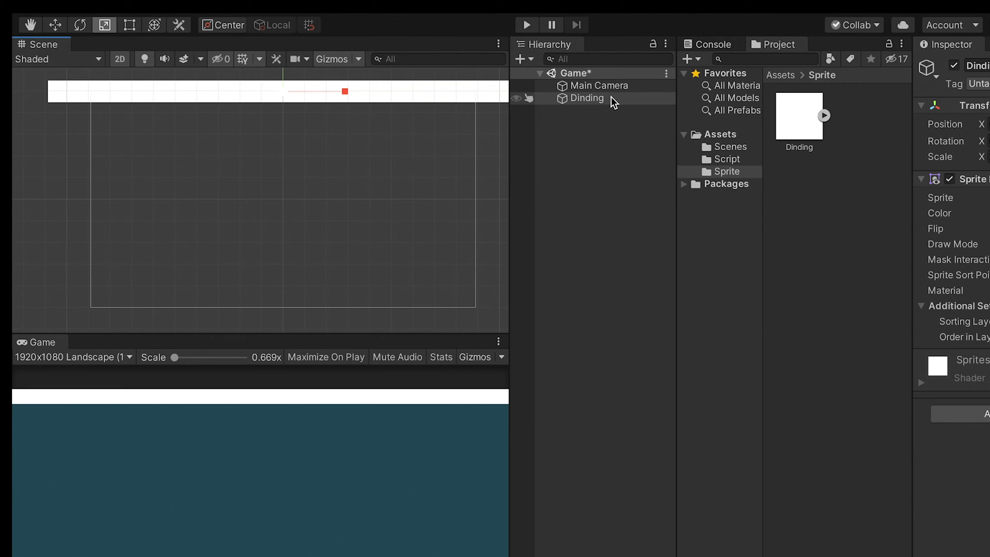
Rename the Dinding object in the scene as DindingAtas
{"action": "left_click", "coordinate": [599, 100]}
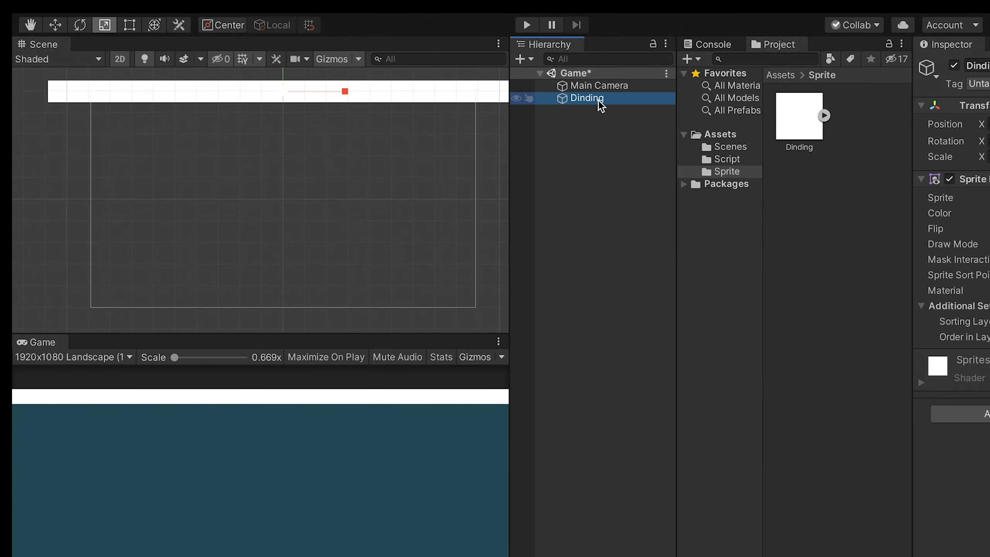
{"action": "right_click", "coordinate": [600, 101]}
{"action": "left_click", "coordinate": [643, 152]}
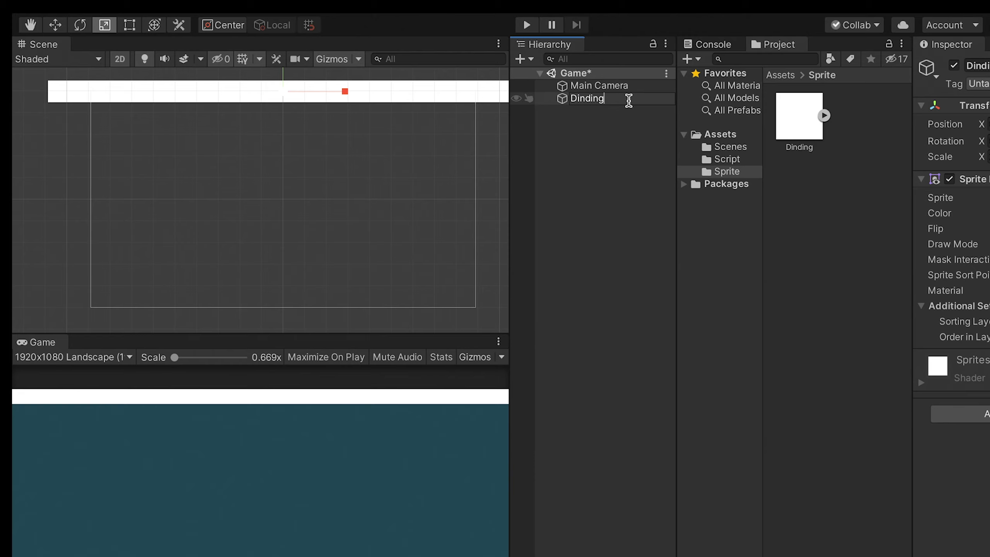
{"action": "type", "text": "Atas"}
{"action": "key", "text": "Return"}
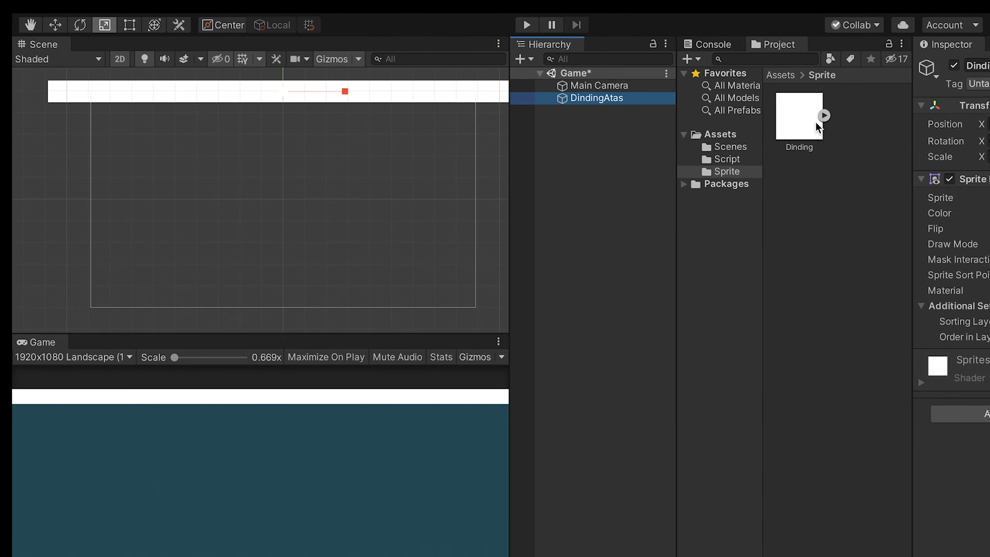
{"action": "left_click", "coordinate": [646, 156]}
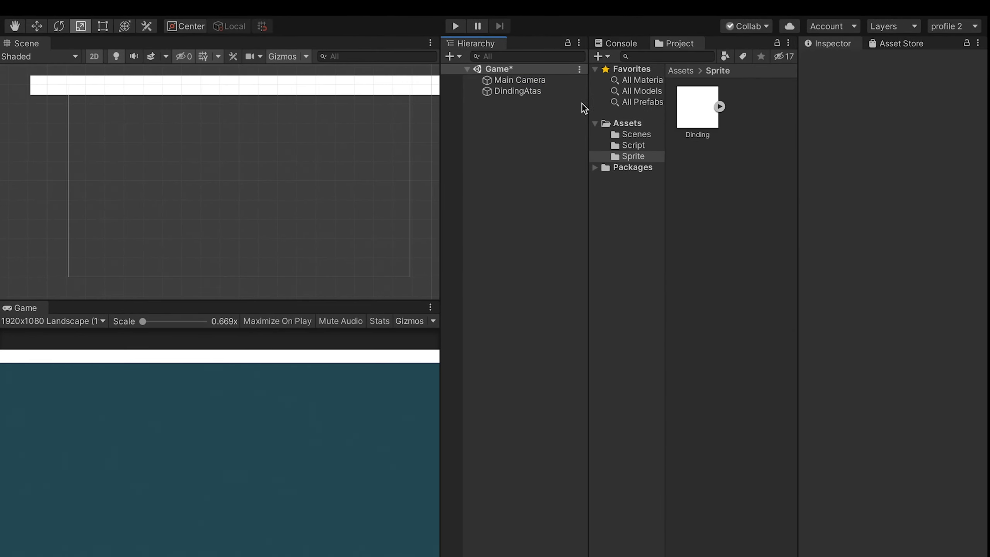
Recolor DindingAtas by sampling the Game view's dark teal background and picking a lighter shade of it
{"action": "left_click", "coordinate": [534, 93]}
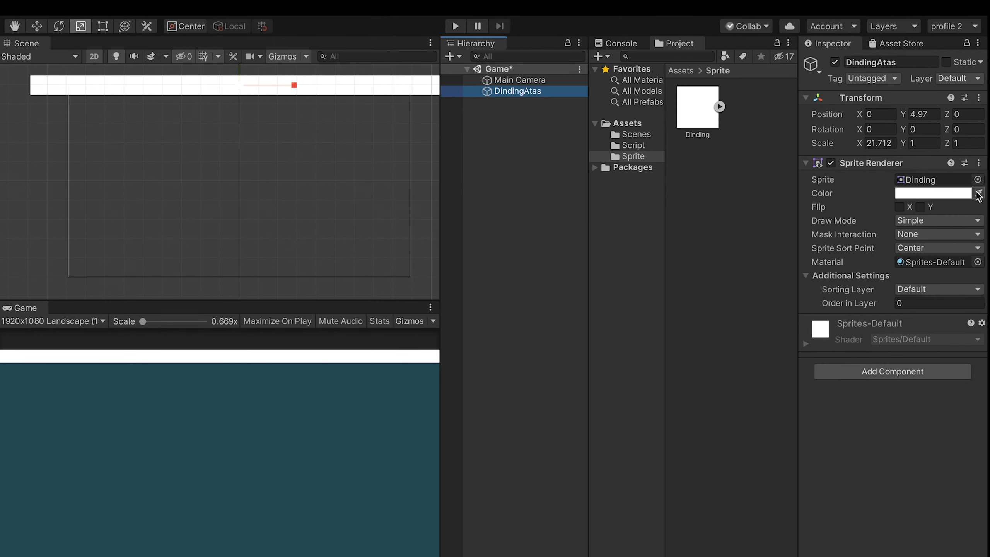
{"action": "left_click", "coordinate": [951, 195]}
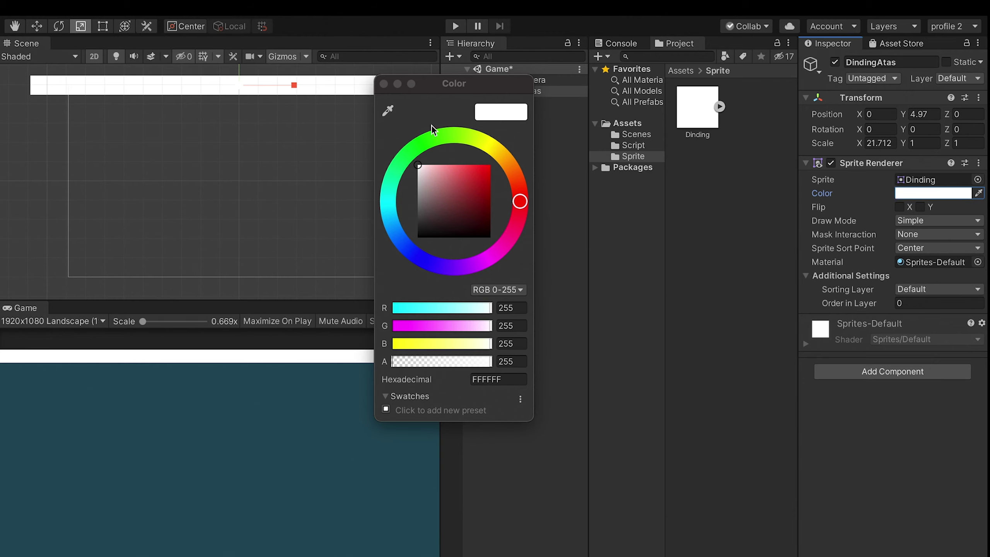
{"action": "left_click", "coordinate": [389, 111]}
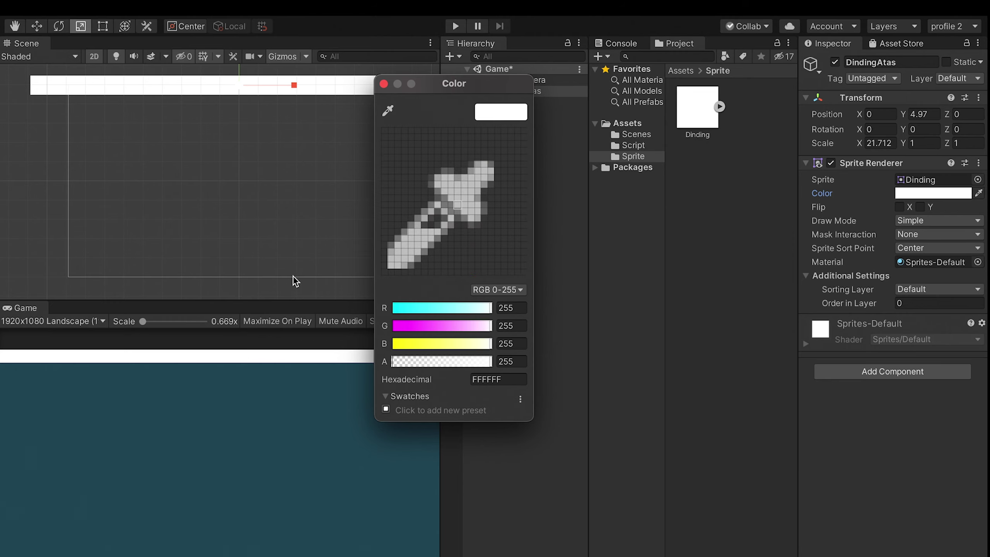
{"action": "left_click", "coordinate": [203, 400]}
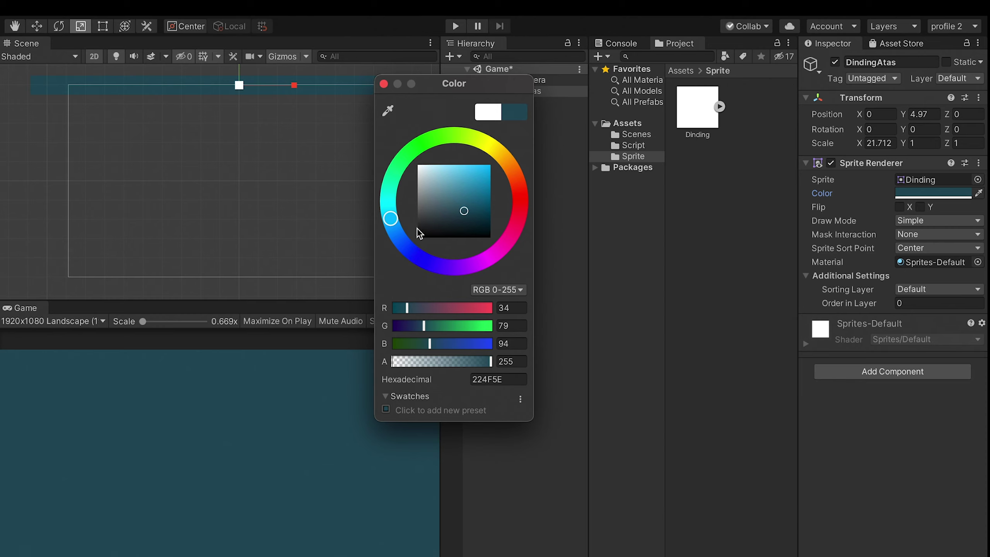
{"action": "left_click_drag", "start_coordinate": [463, 214], "coordinate": [447, 185]}
{"action": "left_click", "coordinate": [796, 266]}
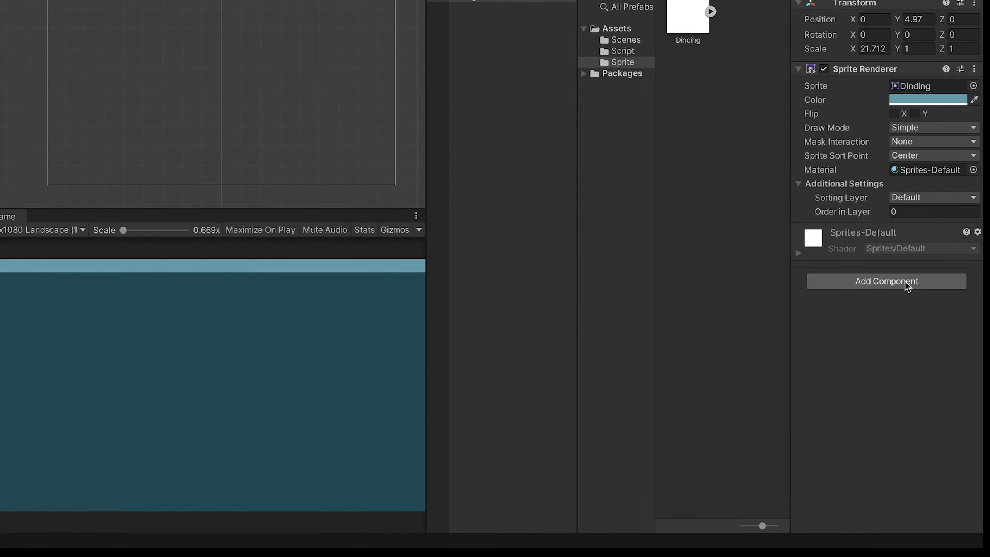
Add a Box Collider 2D component to DindingAtas
{"action": "left_click", "coordinate": [881, 287]}
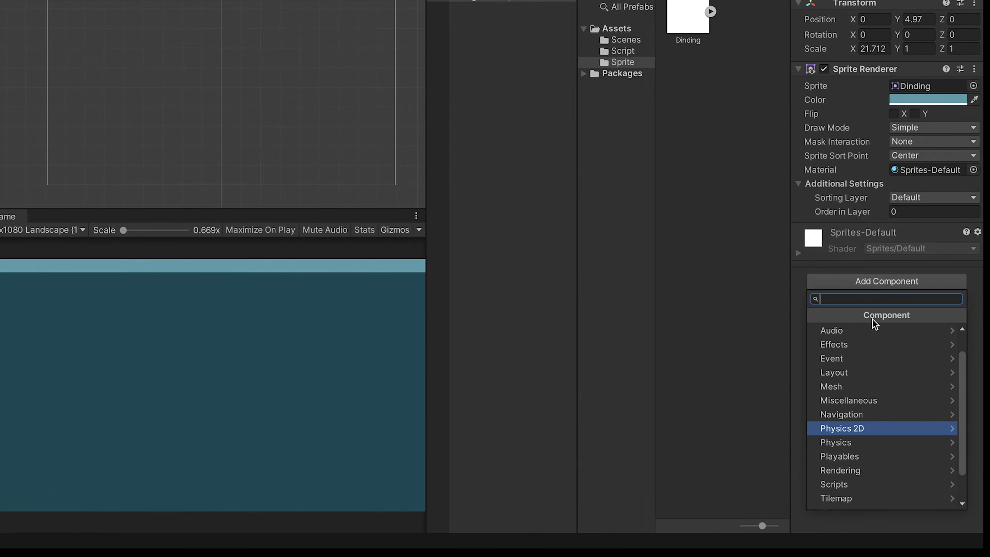
{"action": "left_click", "coordinate": [864, 429]}
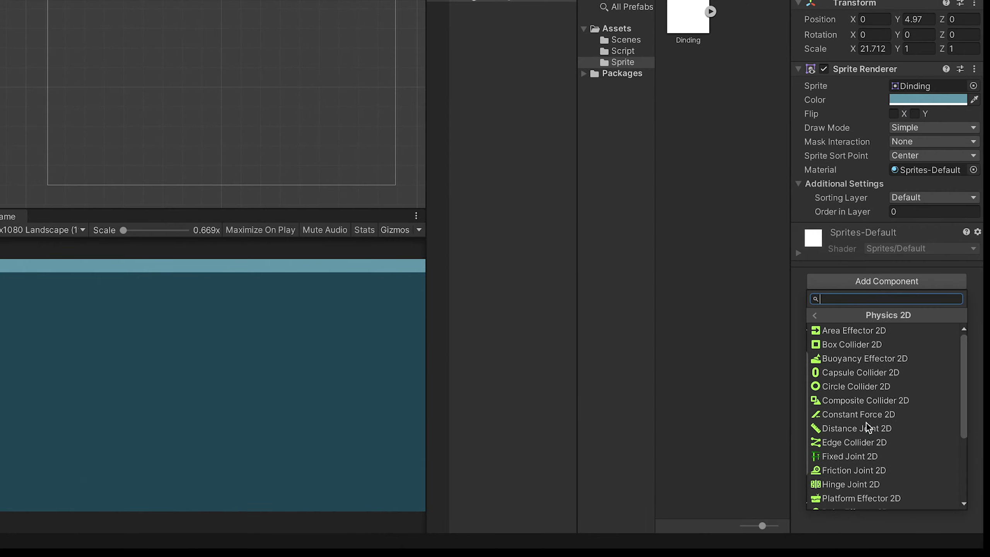
{"action": "left_click", "coordinate": [850, 344]}
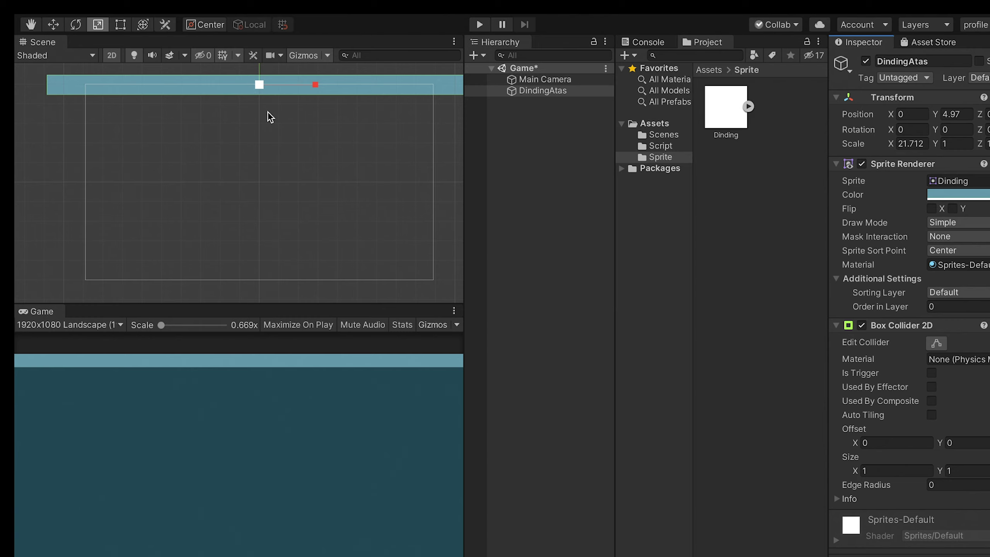
Duplicate the DindingAtas wall and move the copy down to about Y 0.32
{"action": "double_click", "coordinate": [545, 92]}
{"action": "key", "text": "t"}
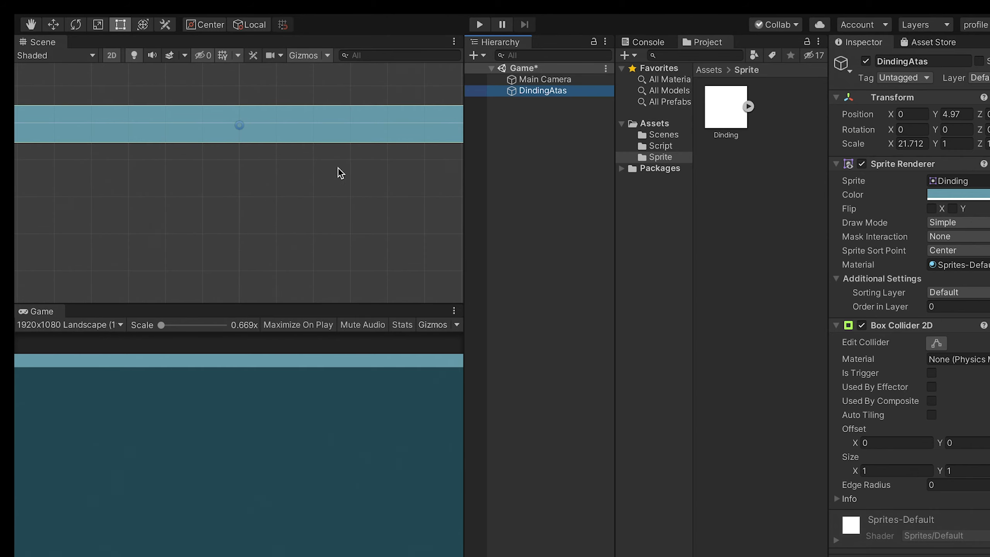
{"action": "scroll", "coordinate": [300, 175], "scroll_direction": "down", "scroll_amount": 5}
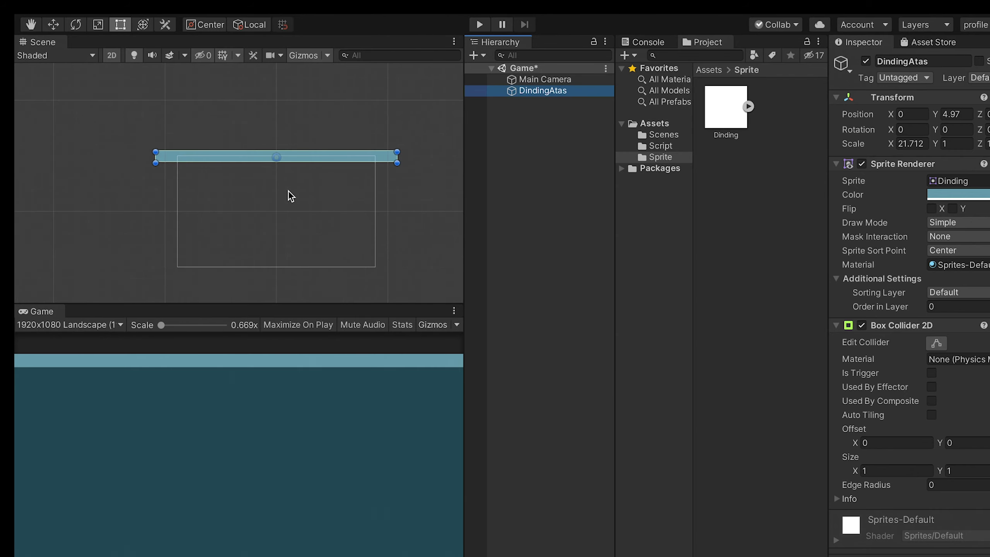
{"action": "scroll", "coordinate": [288, 190], "scroll_direction": "up", "scroll_amount": 3}
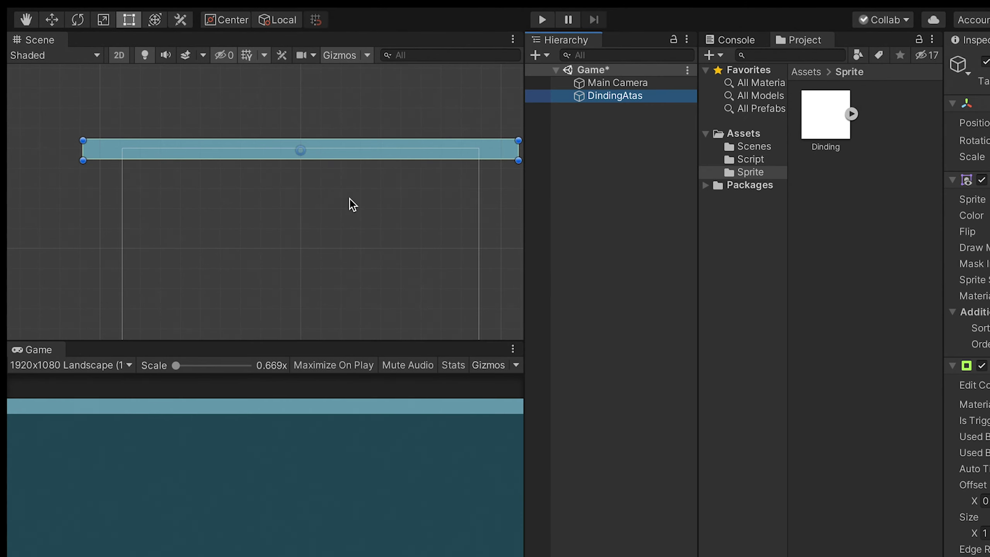
{"action": "right_click", "coordinate": [619, 98]}
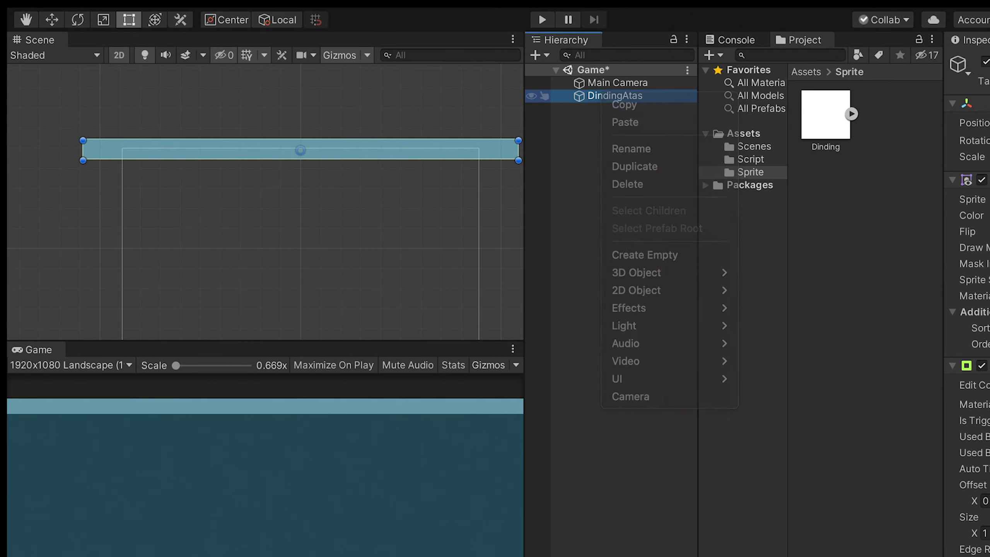
{"action": "left_click", "coordinate": [601, 99]}
{"action": "right_click", "coordinate": [603, 96]}
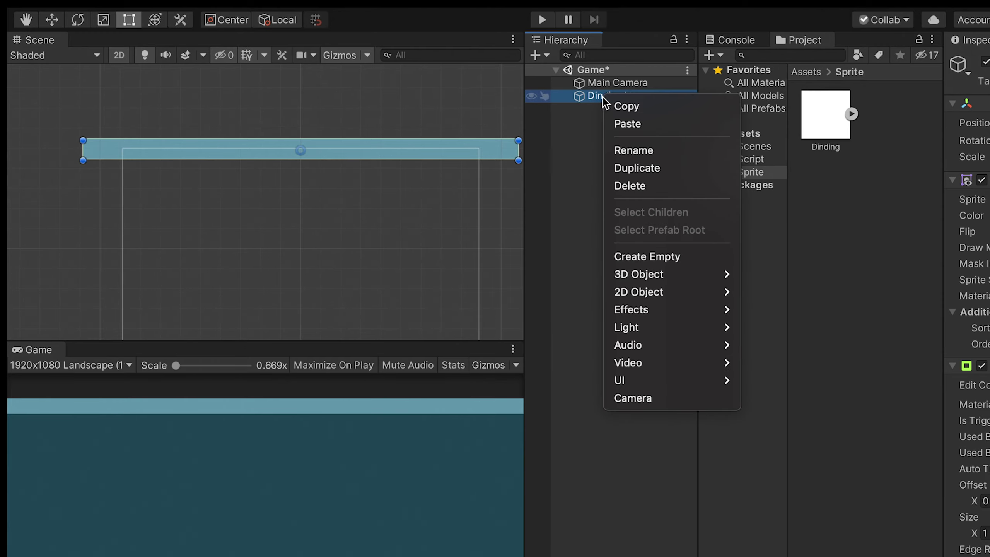
{"action": "left_click", "coordinate": [651, 167]}
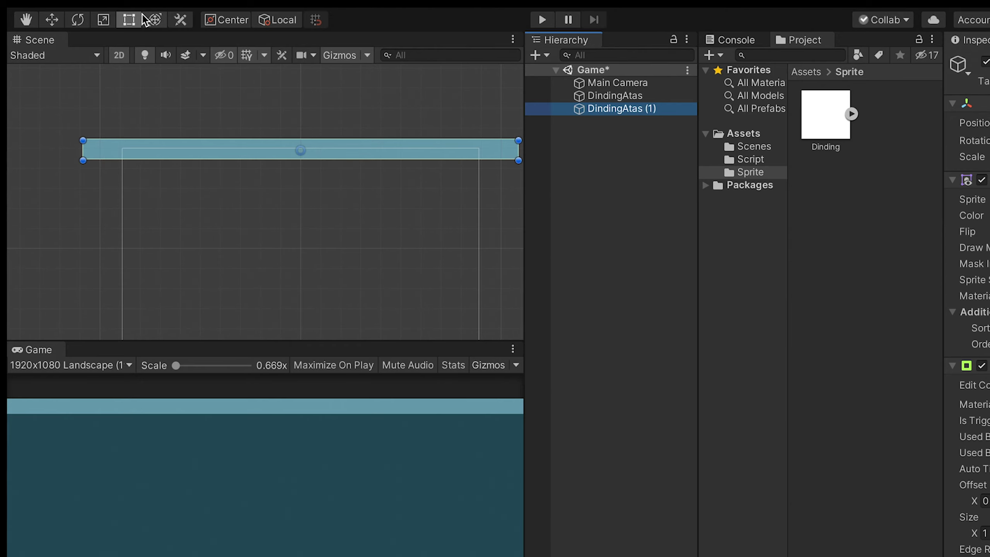
{"action": "left_click", "coordinate": [53, 19]}
{"action": "left_click_drag", "start_coordinate": [300, 82], "coordinate": [302, 174]}
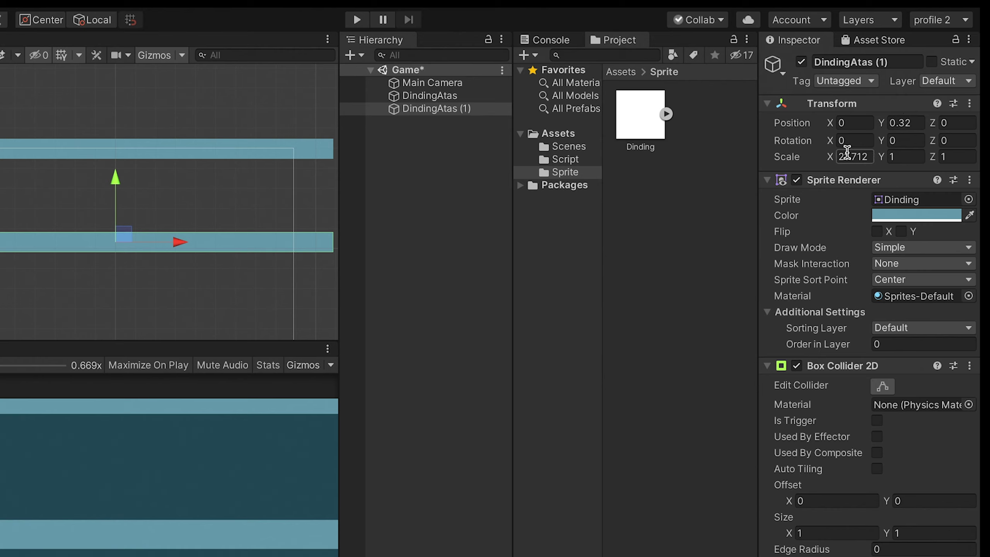
Rotate the duplicated wall 90 degrees about Z and move it onto the camera frame's left edge
{"action": "left_click", "coordinate": [951, 140]}
{"action": "type", "text": "90"}
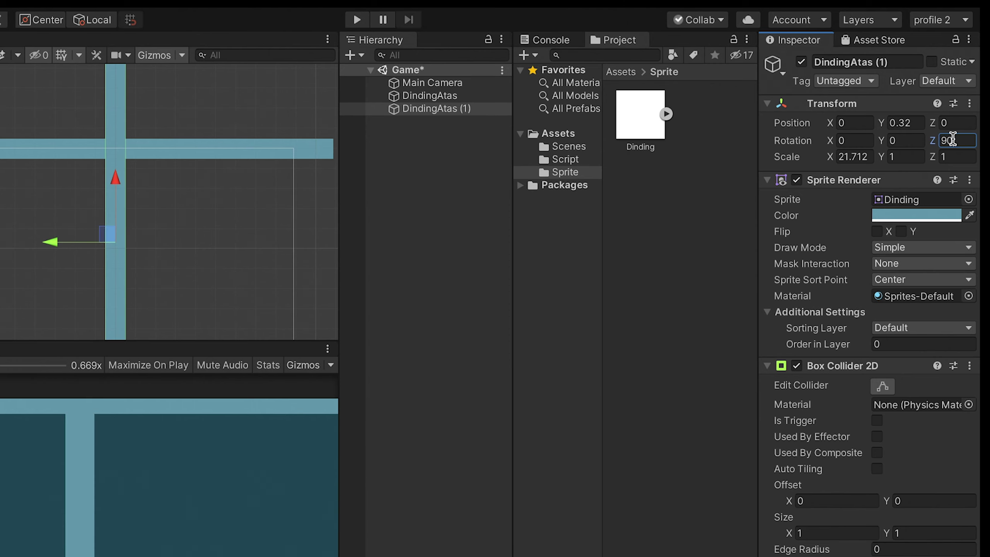
{"action": "left_click_drag", "start_coordinate": [55, 243], "coordinate": [0, 245]}
{"action": "left_click_drag", "start_coordinate": [128, 243], "coordinate": [62, 243]}
Shorten the vertical left wall with the Scale tool so it extends only slightly beyond the camera frame's height
{"action": "scroll", "coordinate": [178, 220], "scroll_direction": "down", "scroll_amount": 5}
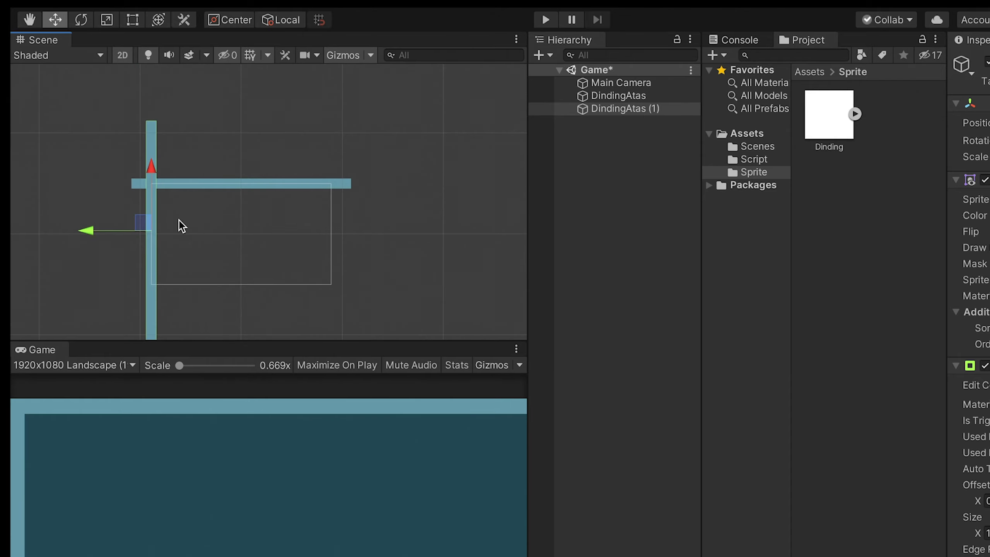
{"action": "left_click", "coordinate": [105, 19]}
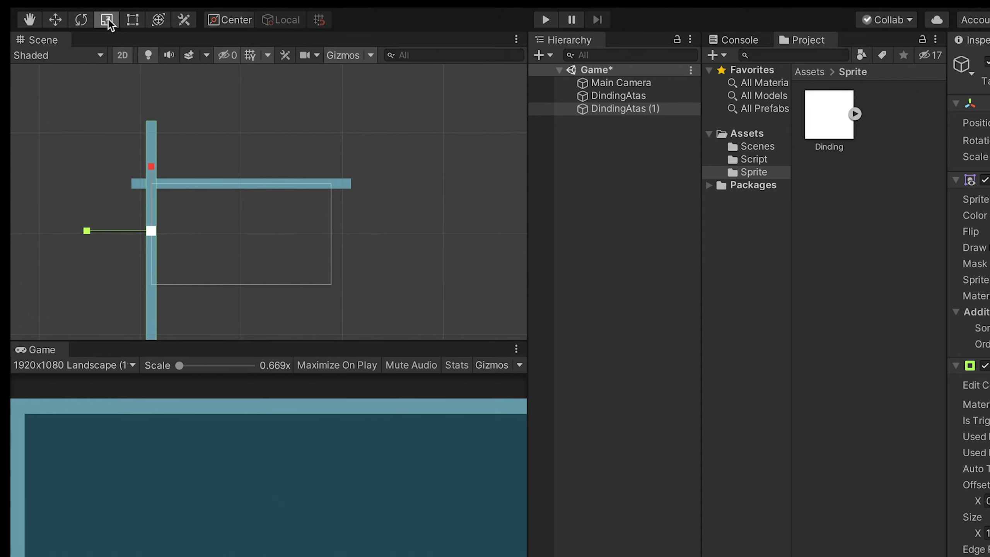
{"action": "mouse_move", "coordinate": [150, 207]}
{"action": "left_mouse_down"}
{"action": "mouse_move", "coordinate": [150, 184]}
{"action": "mouse_move", "coordinate": [149, 217]}
{"action": "left_mouse_up"}
{"action": "left_click", "coordinate": [165, 245]}
{"action": "left_click", "coordinate": [157, 228]}
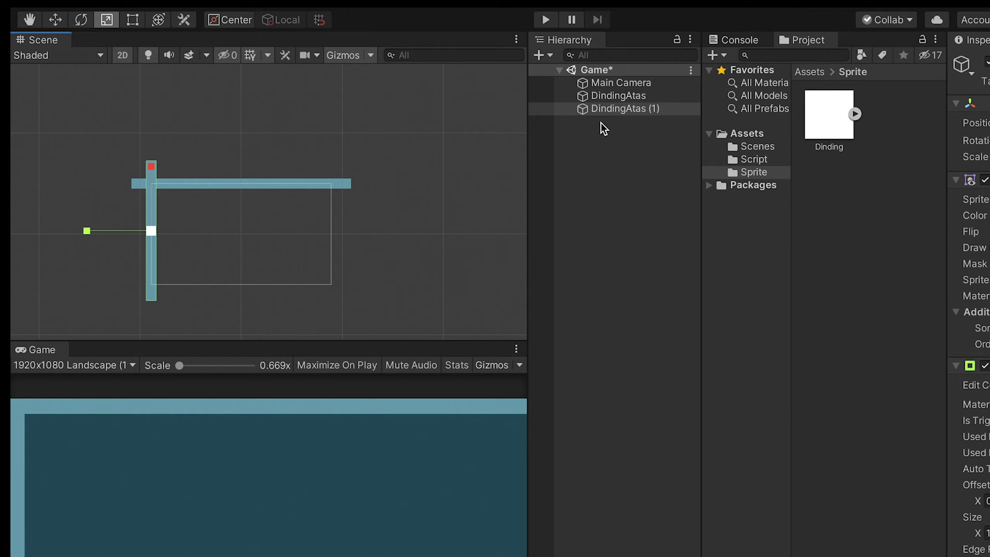
Rename the vertical left wall, DindingAtas (1), as DindingKiri
{"action": "right_click", "coordinate": [628, 109]}
{"action": "left_click", "coordinate": [657, 162]}
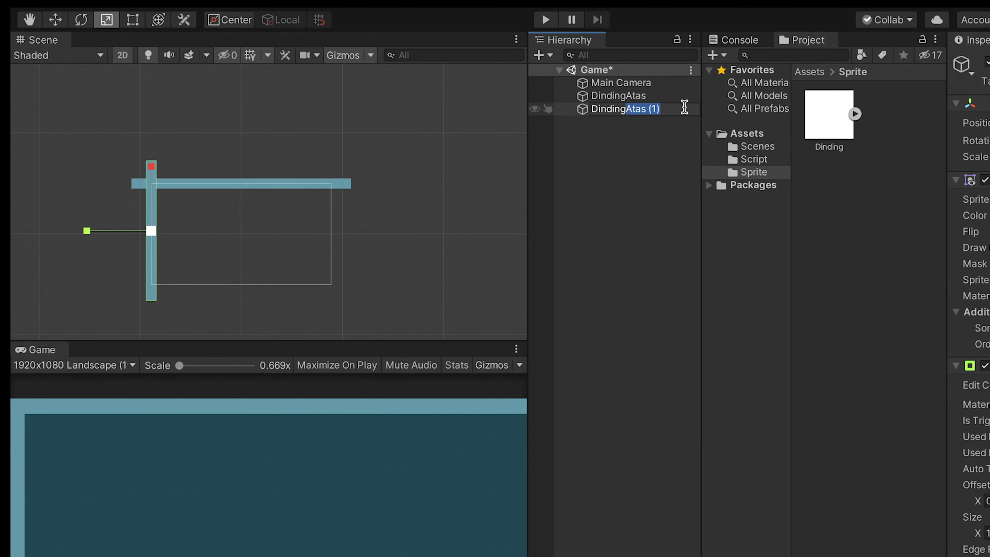
{"action": "type", "text": "Kiri"}
{"action": "key", "text": "Return"}
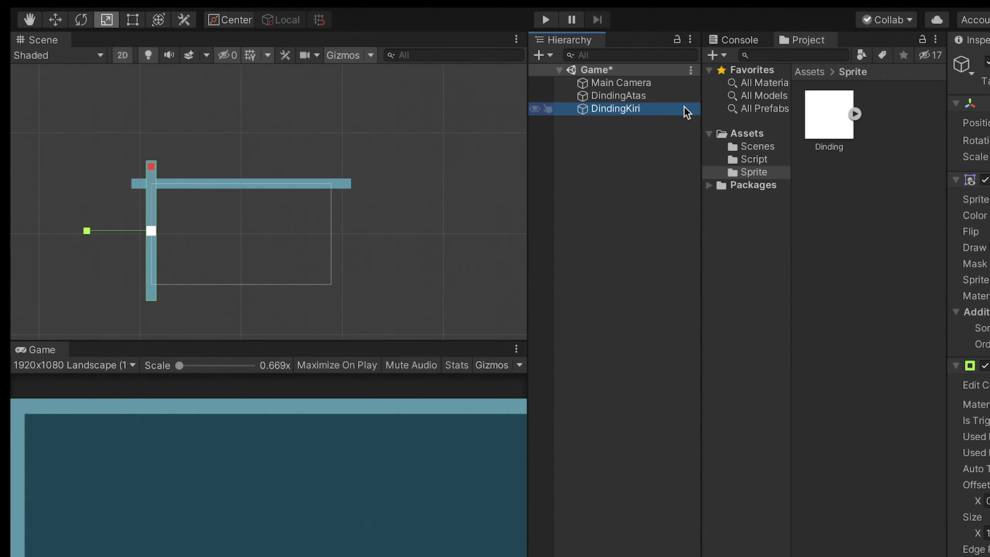
Duplicate the DindingKiri wall and rename the copy as DindingKanan
{"action": "right_click", "coordinate": [640, 109]}
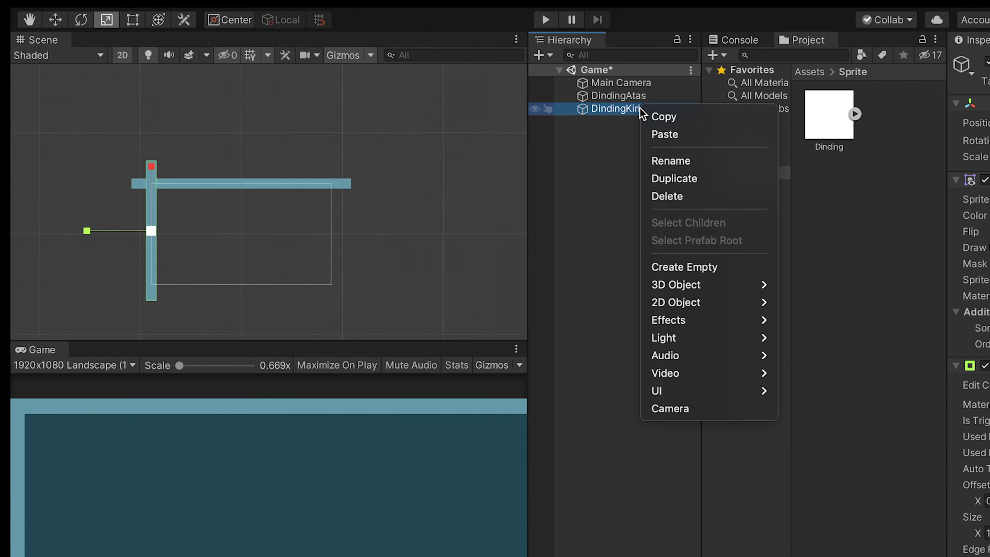
{"action": "left_click", "coordinate": [671, 178]}
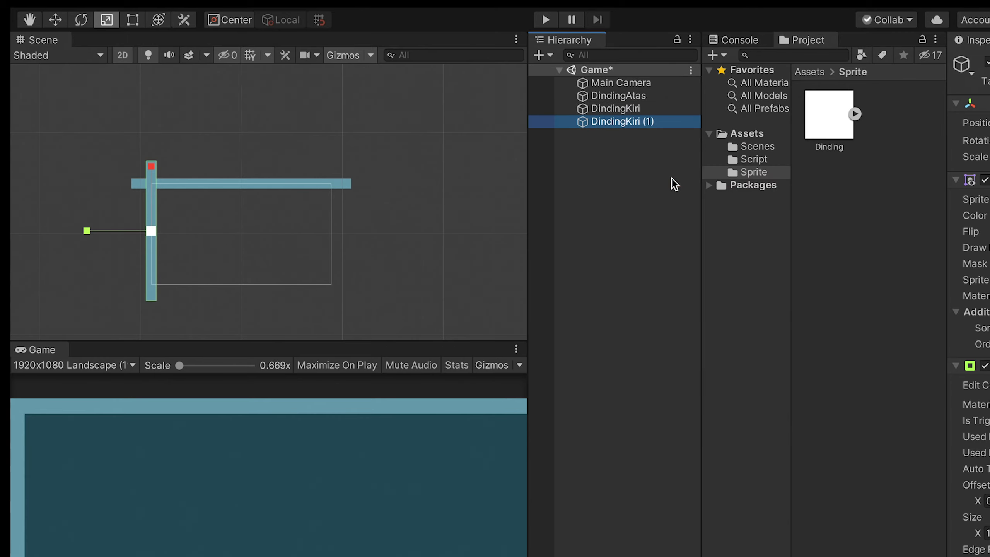
{"action": "right_click", "coordinate": [635, 124]}
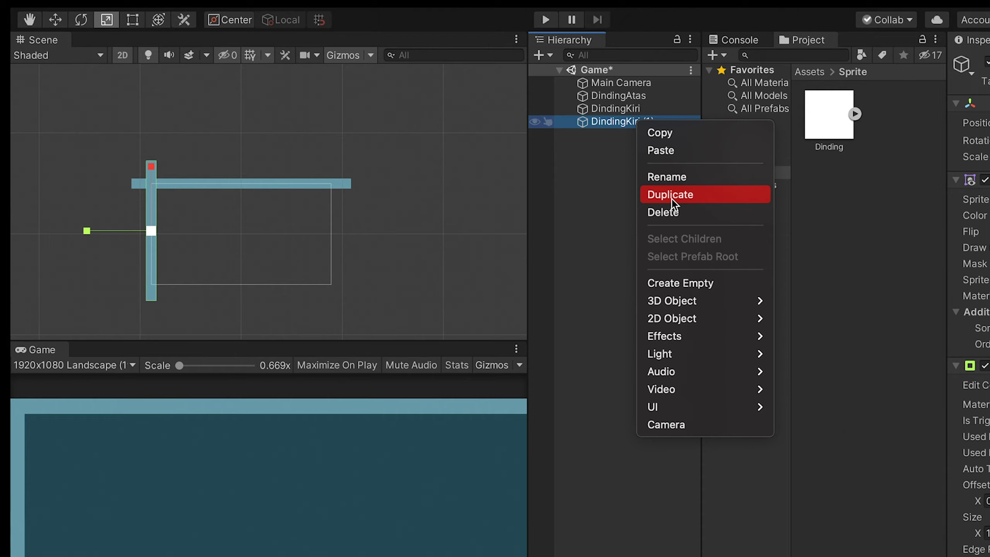
{"action": "left_click", "coordinate": [671, 176]}
{"action": "left_click_drag", "start_coordinate": [668, 124], "coordinate": [625, 123]}
{"action": "type", "text": "Kanan"}
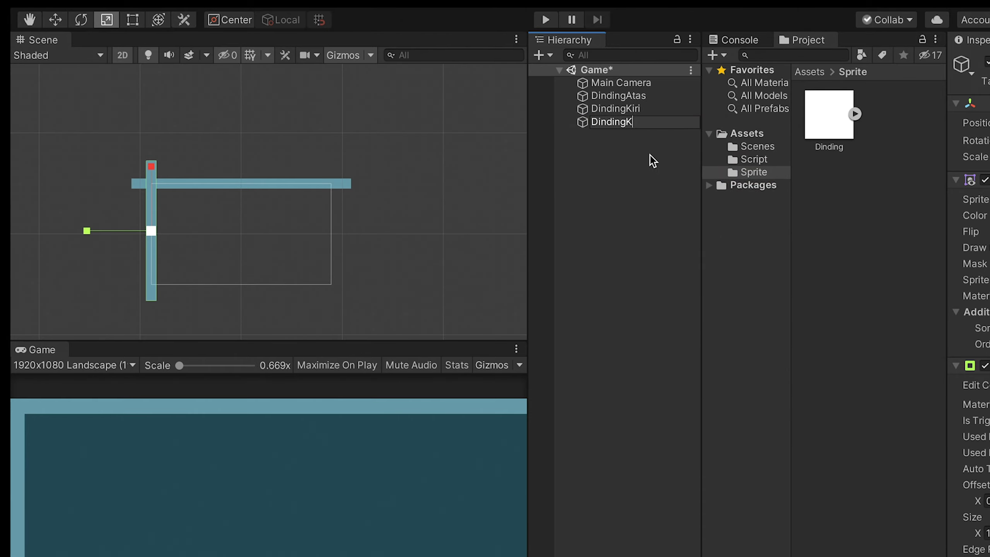
{"action": "key", "text": "Return"}
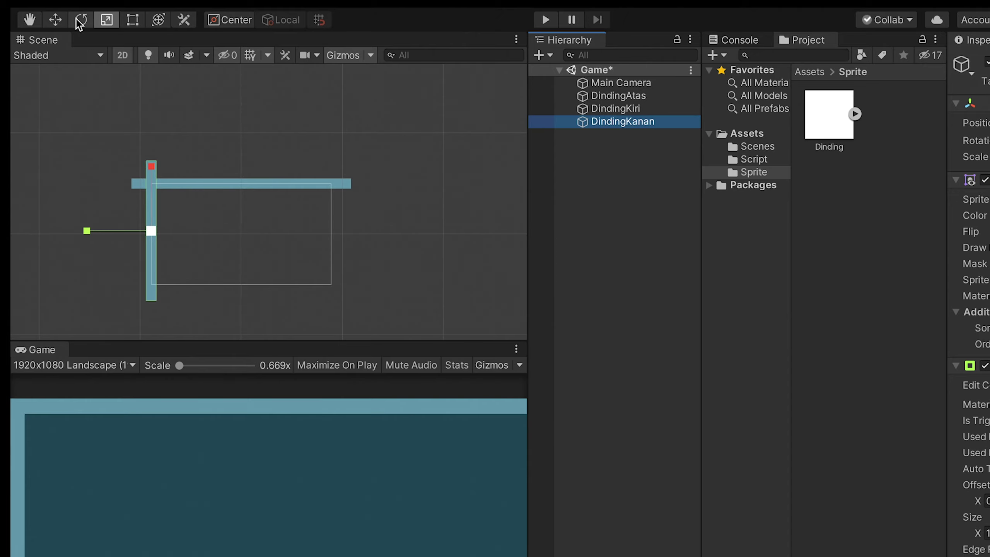
Move the DindingKanan wall across to the camera frame's right edge and deselect it
{"action": "left_click", "coordinate": [48, 24]}
{"action": "left_click_drag", "start_coordinate": [88, 238], "coordinate": [268, 241]}
{"action": "left_click", "coordinate": [272, 252]}
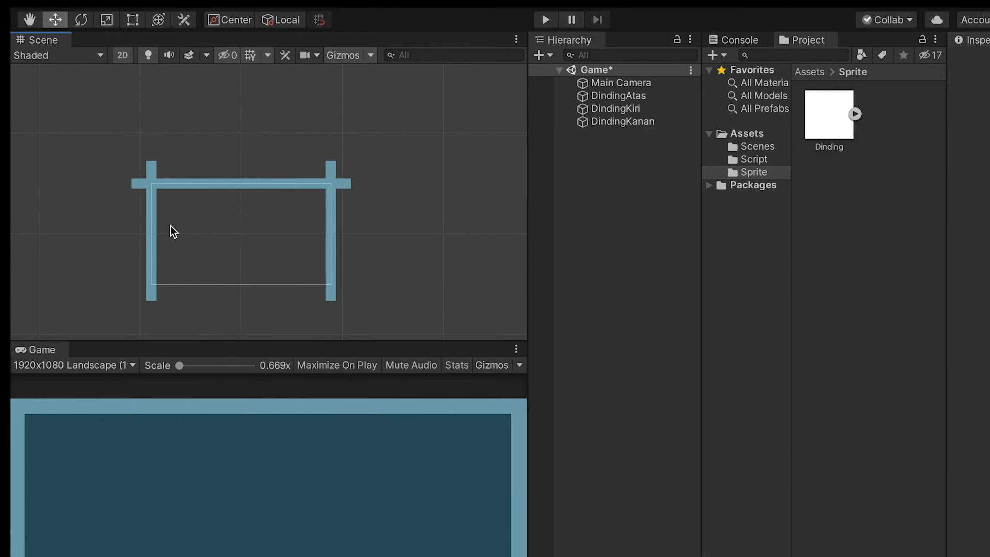
Select the DindingKiri wall in the scene and save the Game scene
{"action": "left_click", "coordinate": [151, 226]}
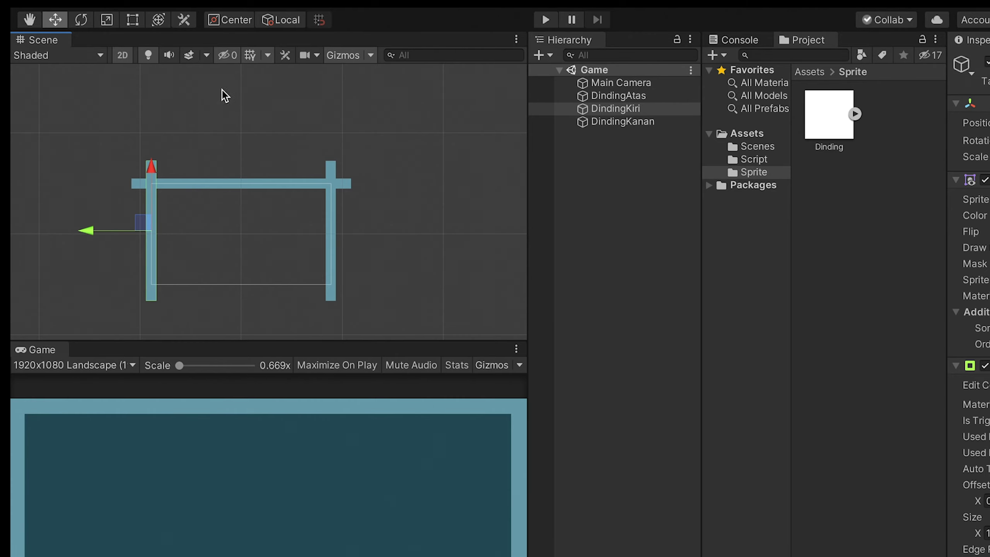
{"action": "left_click", "coordinate": [111, 17]}
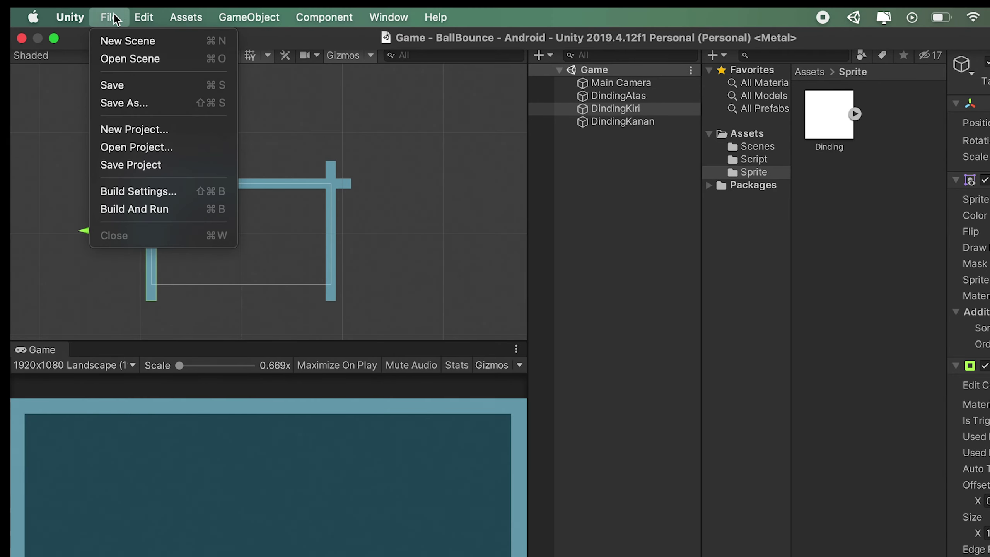
{"action": "left_click", "coordinate": [138, 82]}
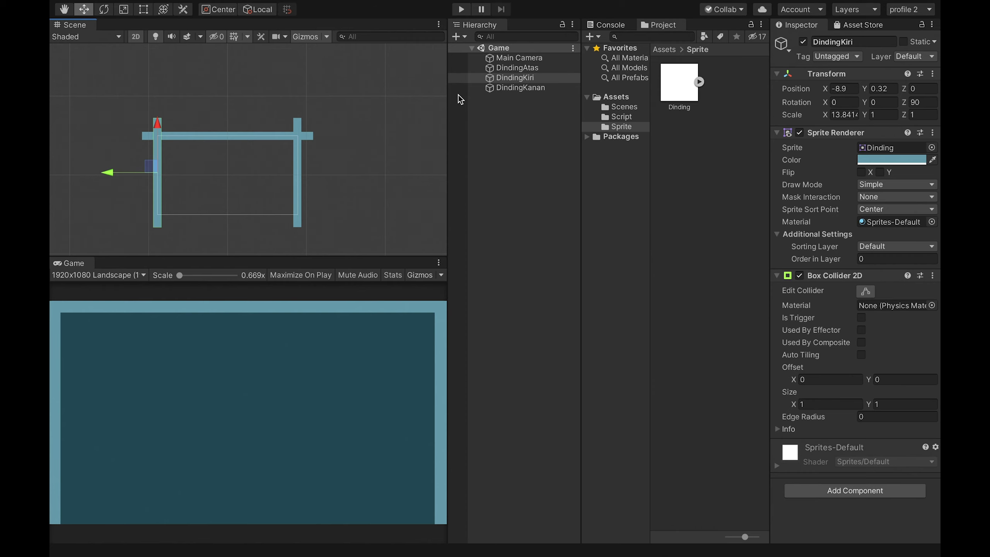
Switch to the browser on kenney.nl, open its asset downloads and search them for paddle
{"action": "key", "text": "ctrl+Right"}
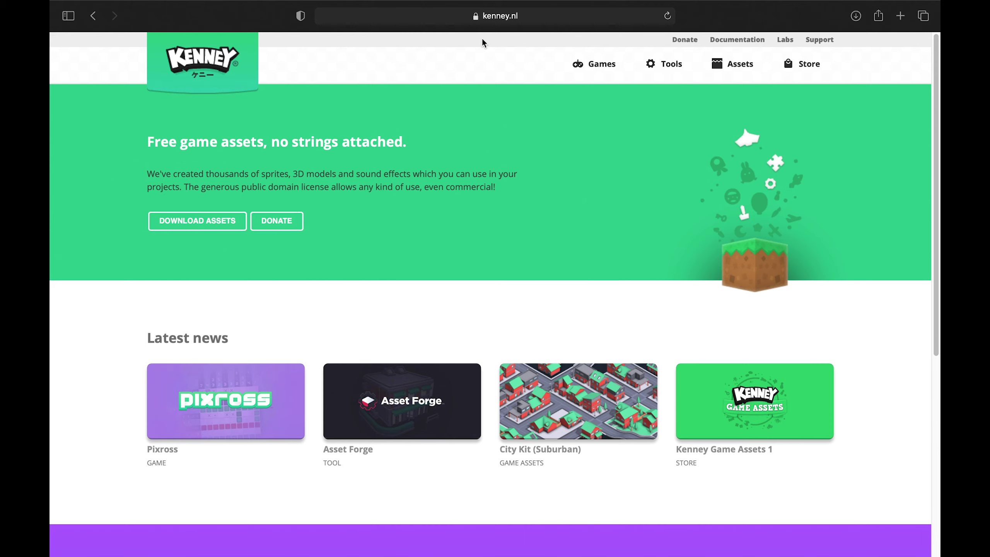
{"action": "left_click", "coordinate": [208, 230]}
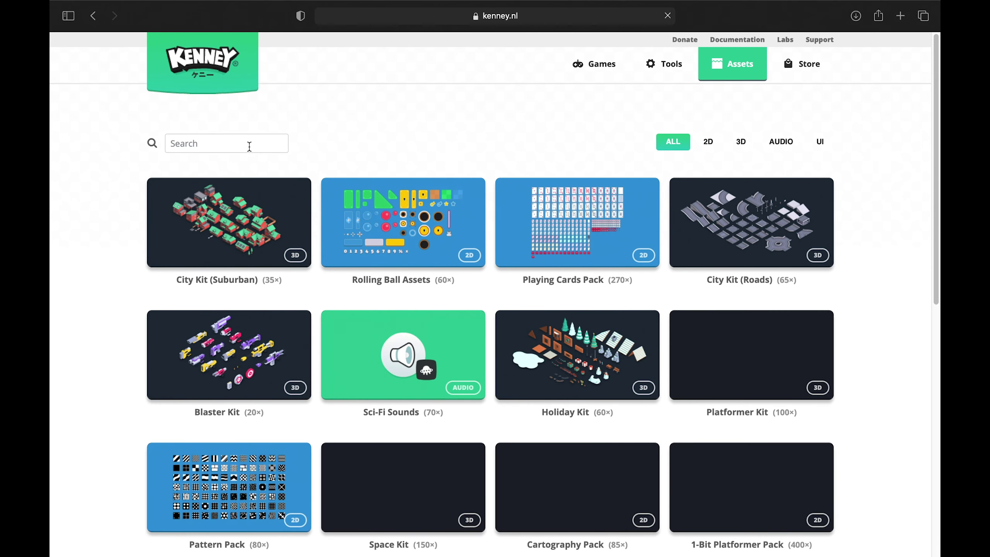
{"action": "left_click", "coordinate": [249, 146]}
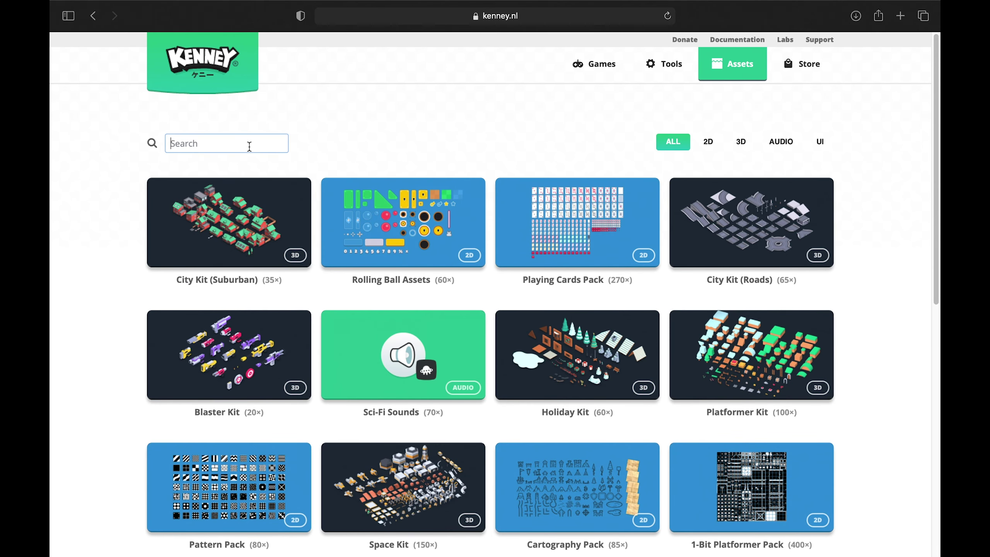
{"action": "type", "text": "paddle"}
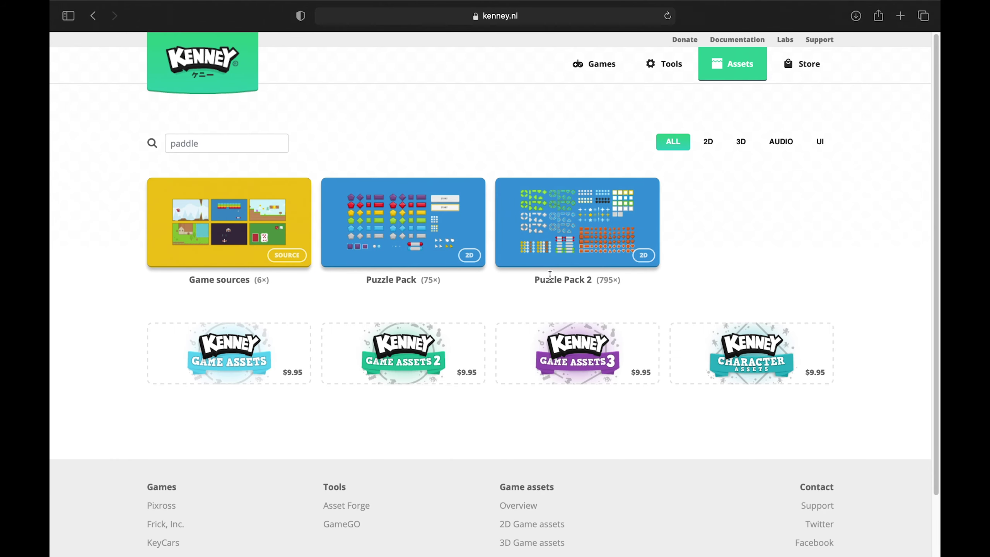
Download the Puzzle Pack 2 asset pack and open the downloaded puzzle-pack-ii-2 folder in Finder
{"action": "left_click", "coordinate": [564, 239]}
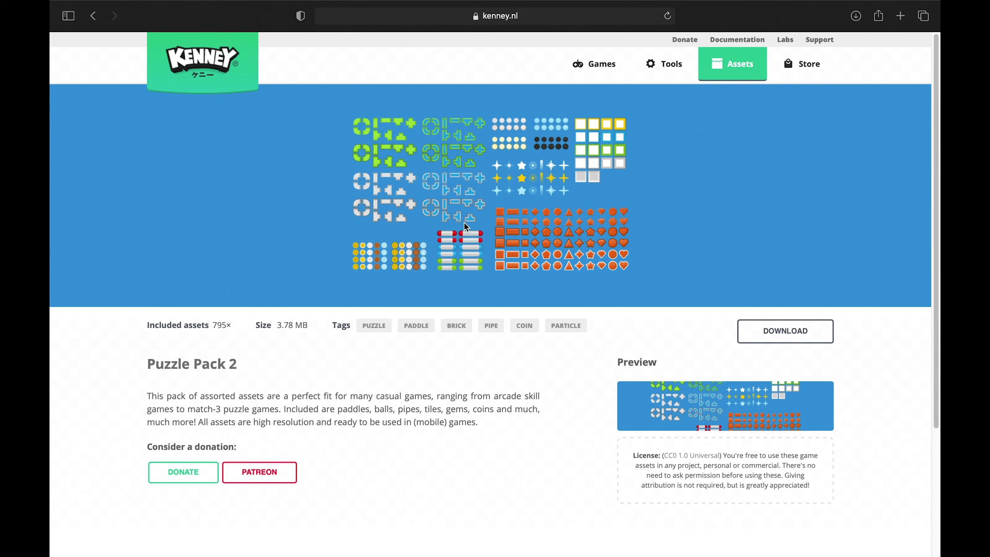
{"action": "left_click", "coordinate": [777, 327]}
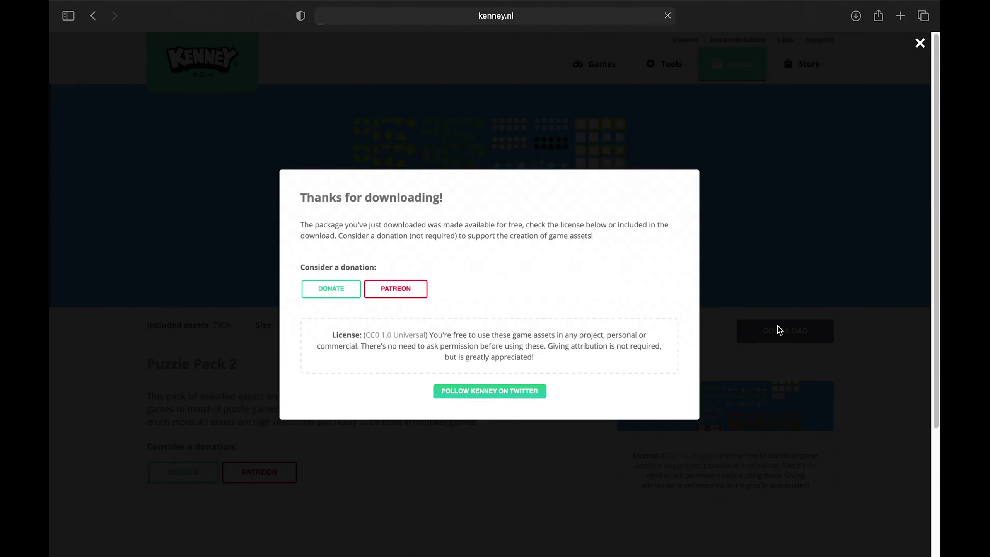
{"action": "left_click", "coordinate": [856, 16]}
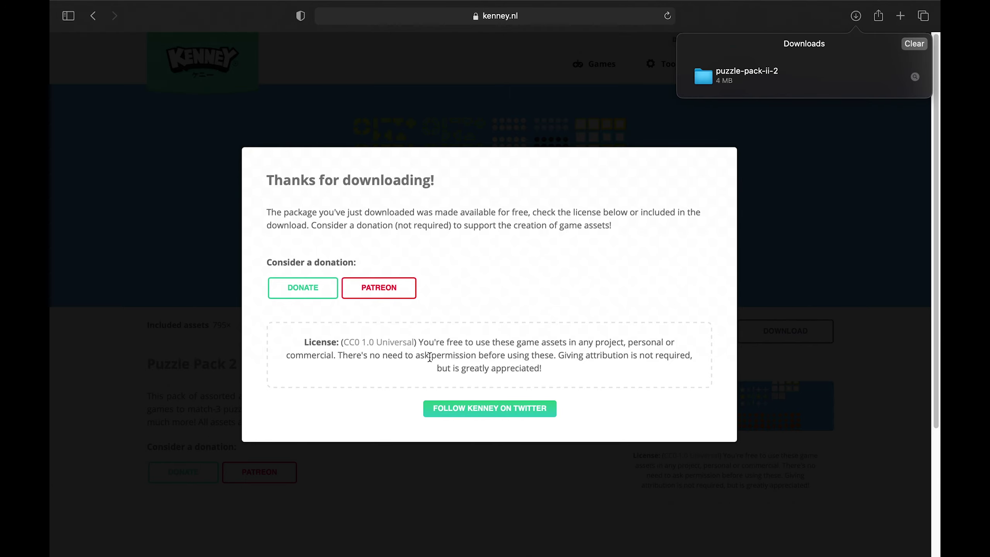
{"action": "left_click", "coordinate": [748, 81]}
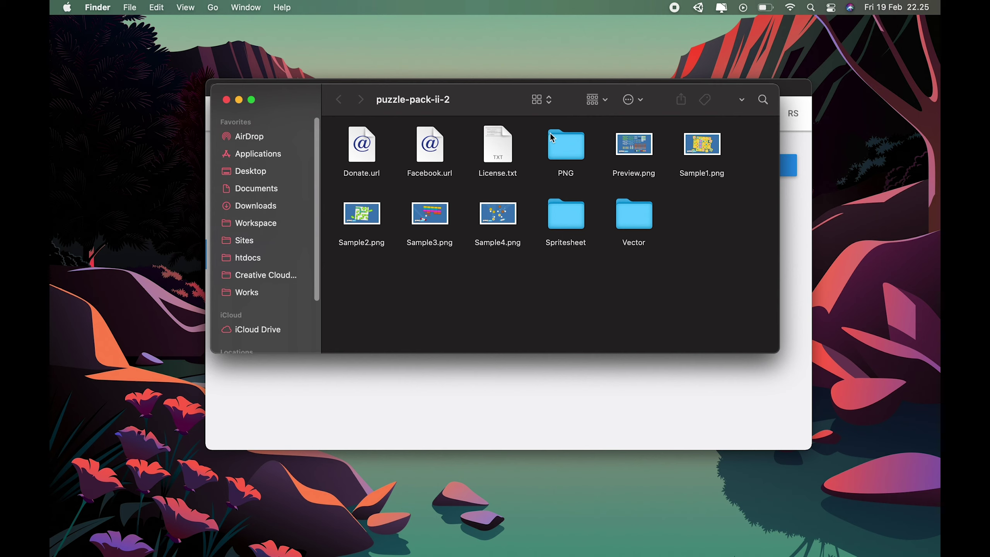
Move ballYellow_08.png from the pack's PNG > Balls > Yellow folder onto the desktop
{"action": "double_click", "coordinate": [571, 150]}
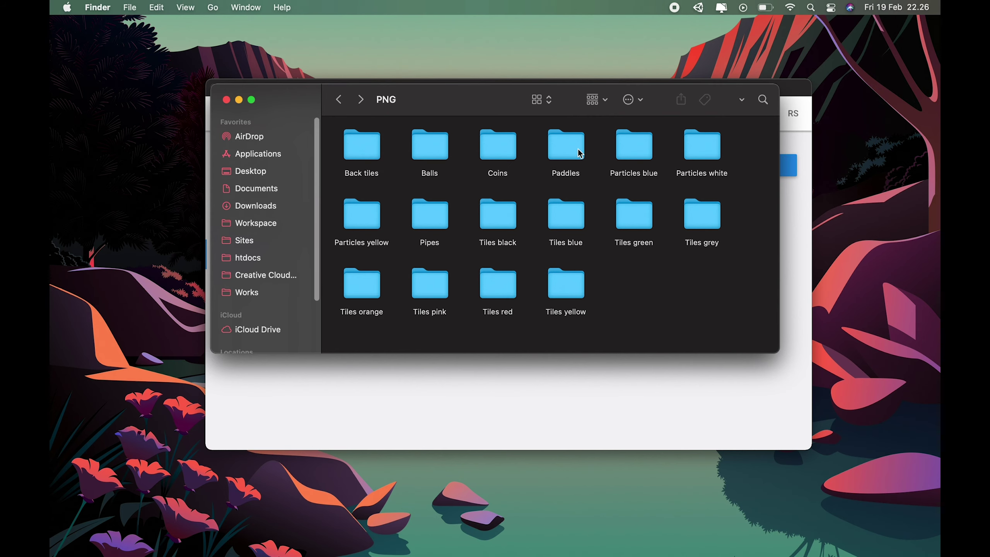
{"action": "double_click", "coordinate": [438, 156]}
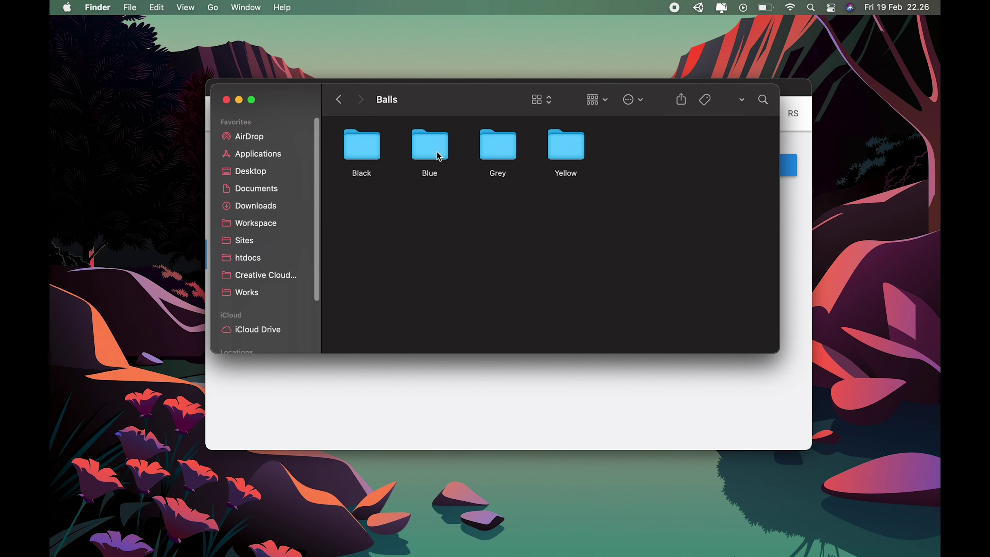
{"action": "double_click", "coordinate": [570, 147]}
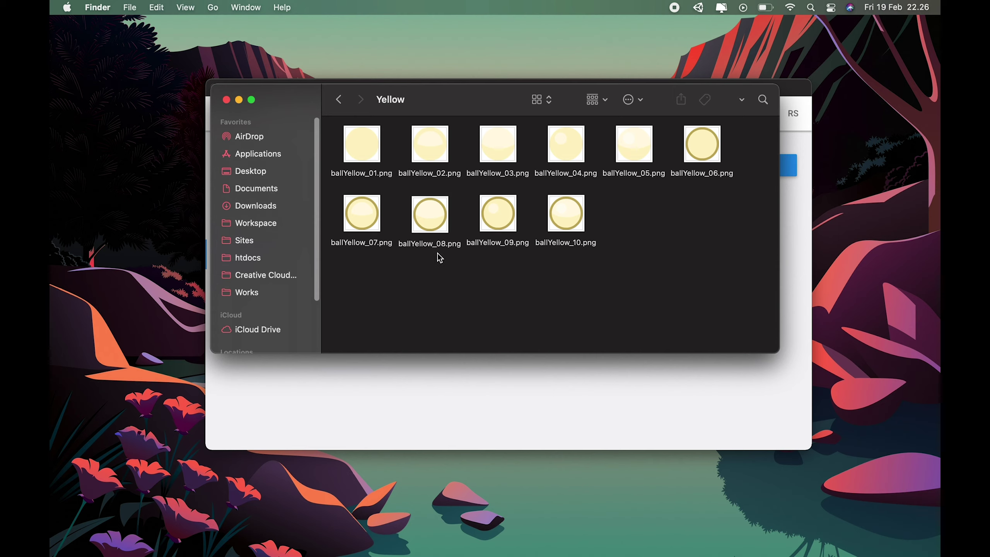
{"action": "left_click_drag", "start_coordinate": [430, 214], "coordinate": [902, 43]}
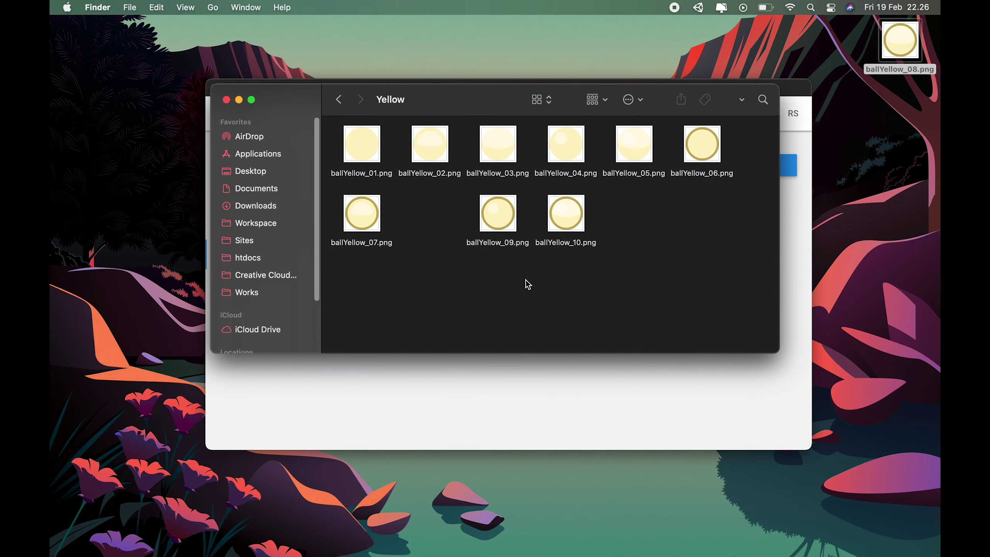
Return to the PNG folder and move paddle_02.png from its Paddles subfolder onto the desktop
{"action": "left_click", "coordinate": [339, 100]}
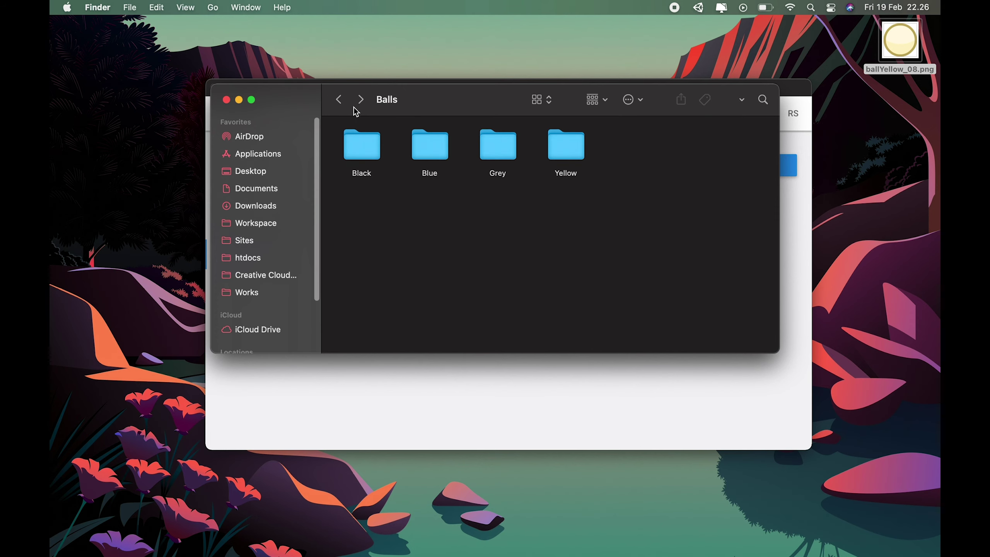
{"action": "left_click", "coordinate": [338, 99]}
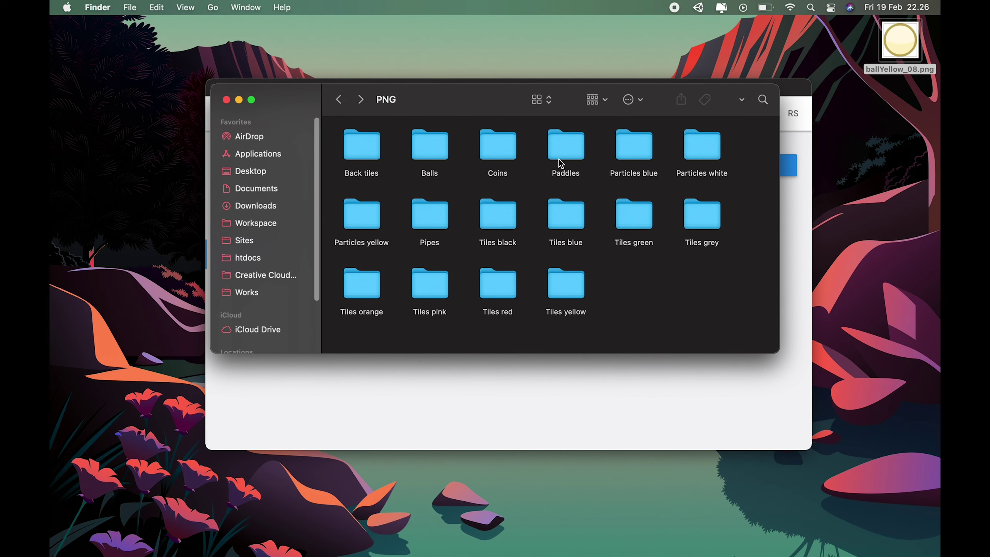
{"action": "left_click", "coordinate": [572, 153]}
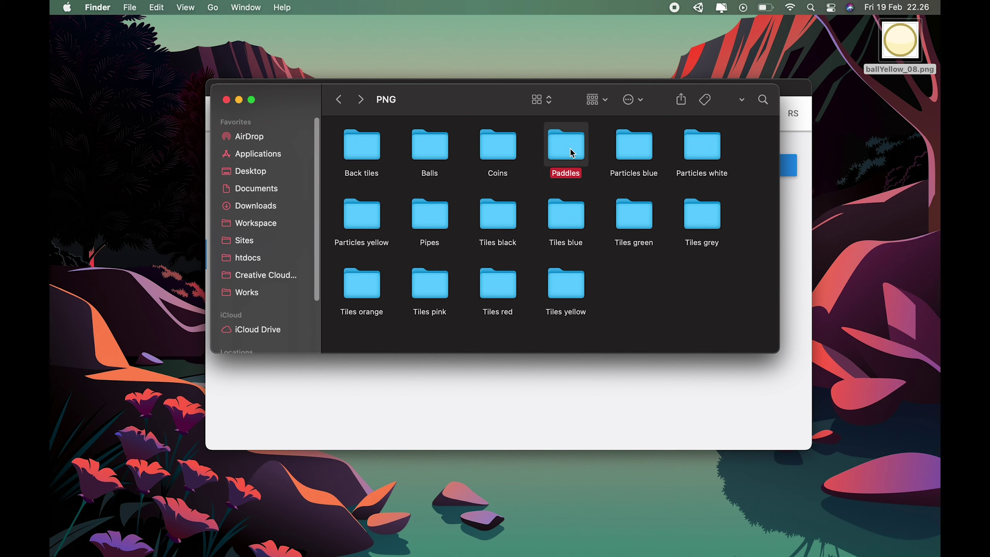
{"action": "double_click", "coordinate": [572, 154]}
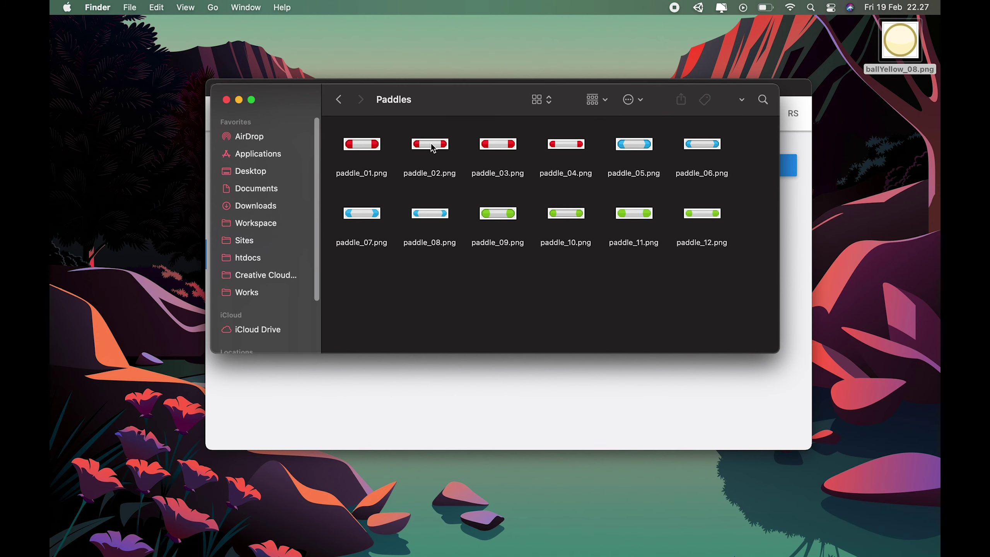
{"action": "left_click_drag", "start_coordinate": [435, 149], "coordinate": [891, 105]}
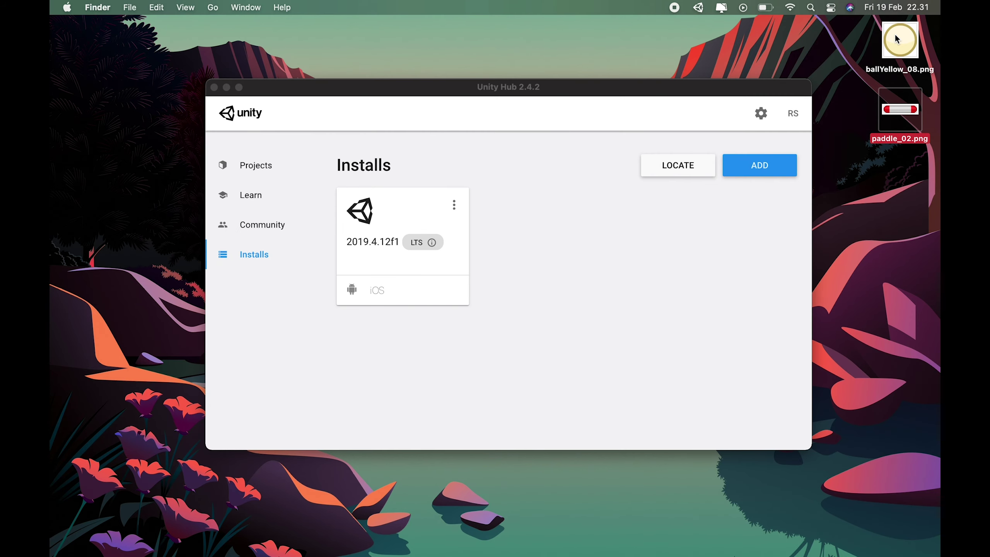
Rename the desktop file ballYellow_08.png as Bola.png and paddle_02.png as Papan.png
{"action": "left_click", "coordinate": [899, 49]}
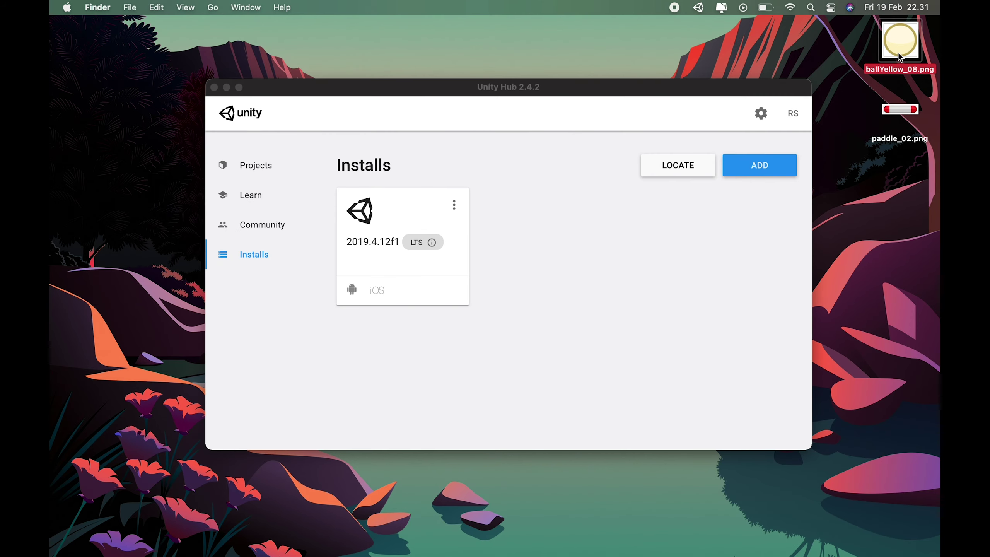
{"action": "key", "text": "Return"}
{"action": "type", "text": "Bola"}
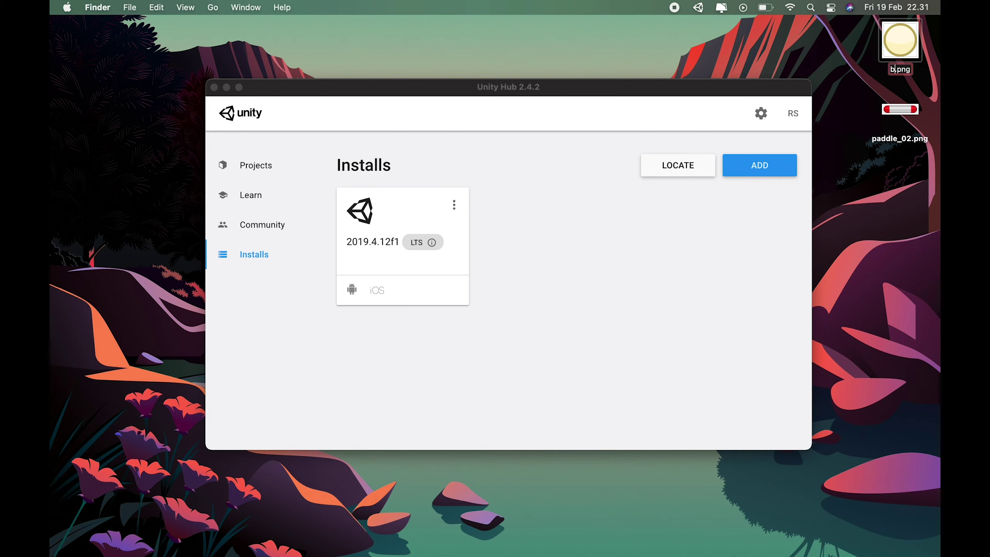
{"action": "key", "text": "Return"}
{"action": "left_click", "coordinate": [904, 111]}
{"action": "key", "text": "Return"}
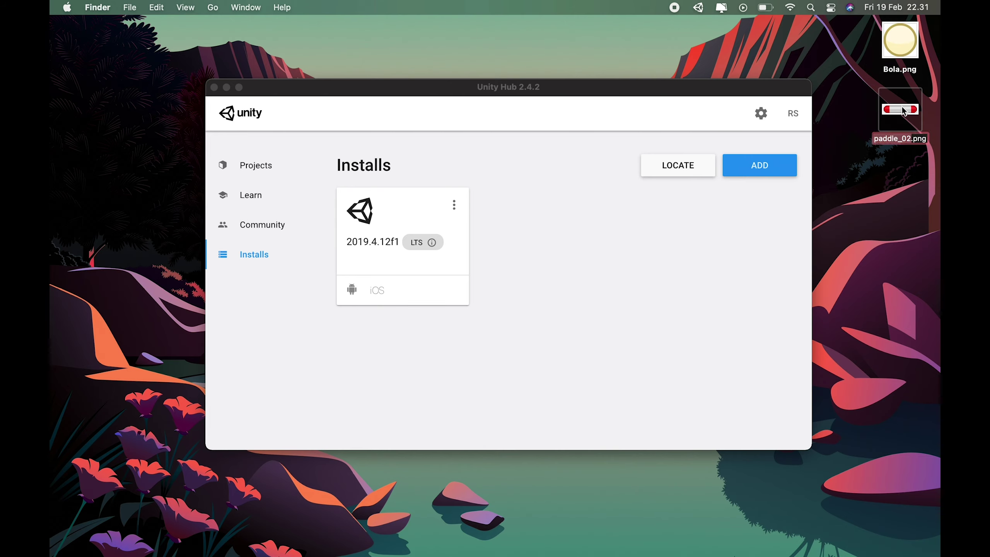
{"action": "type", "text": "Papan"}
{"action": "key", "text": "Return"}
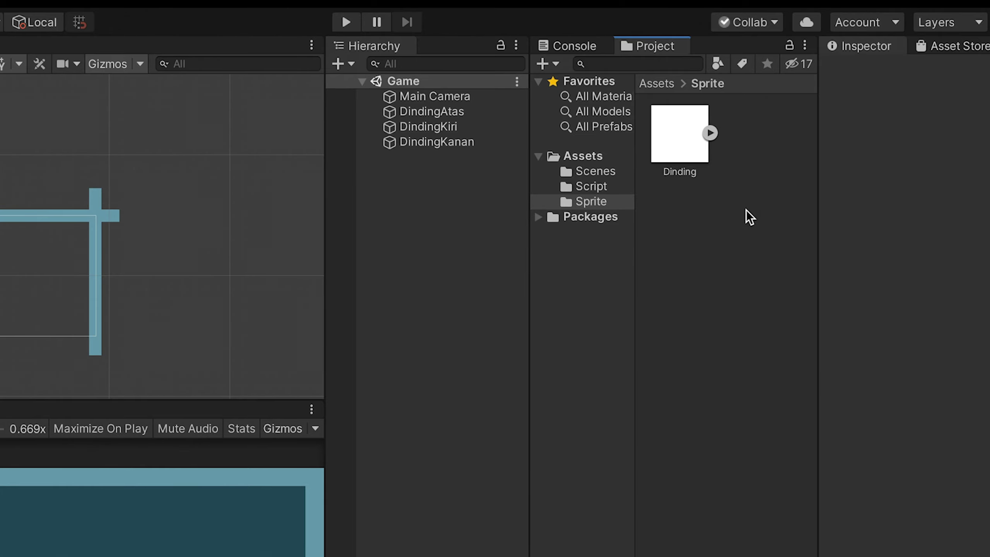
Switch to Unity and import Bola.png and Papan.png from the desktop into the Sprite assets folder, leaving nothing selected
{"action": "right_click", "coordinate": [733, 212]}
{"action": "mouse_move", "coordinate": [766, 223]}
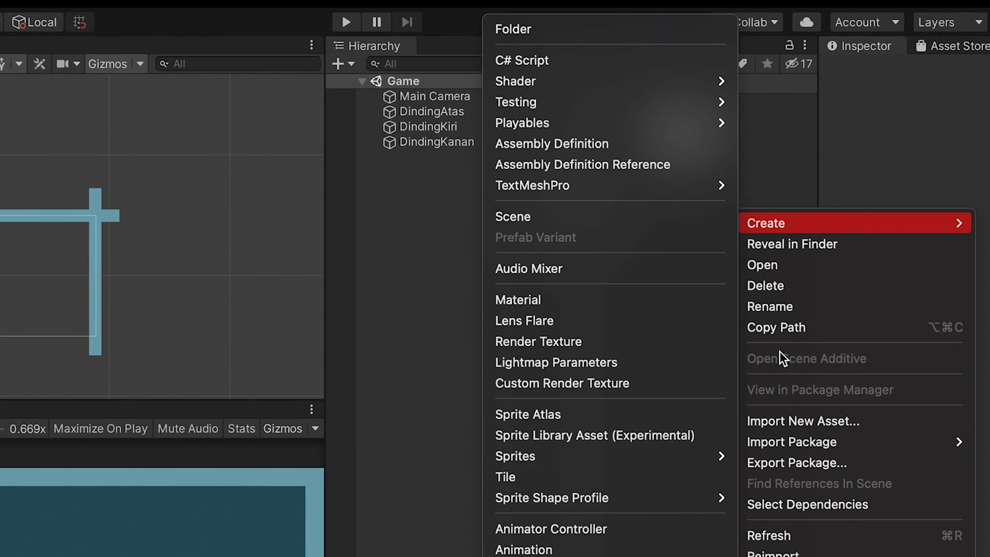
{"action": "left_click", "coordinate": [794, 428]}
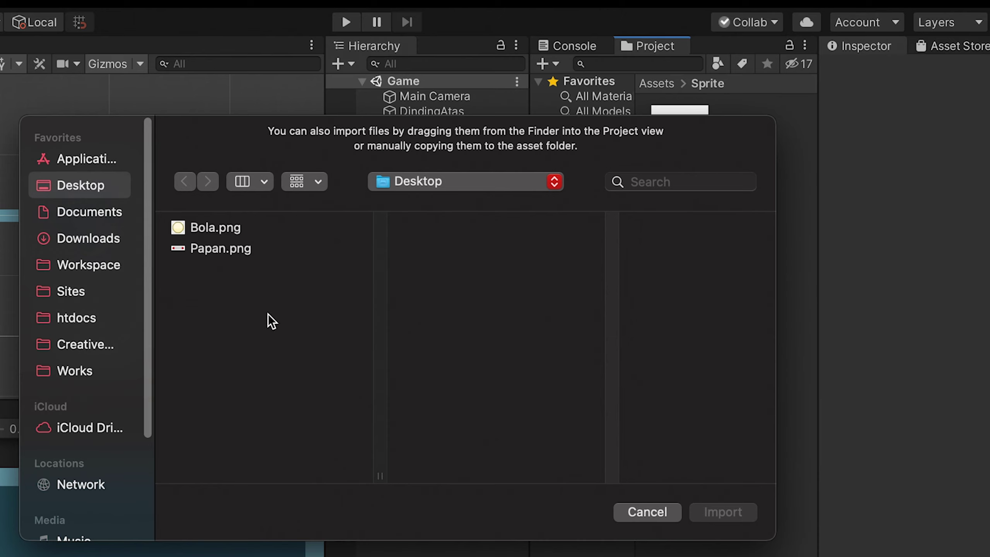
{"action": "left_click", "coordinate": [217, 249]}
{"action": "left_click", "coordinate": [210, 227], "text": "shift"}
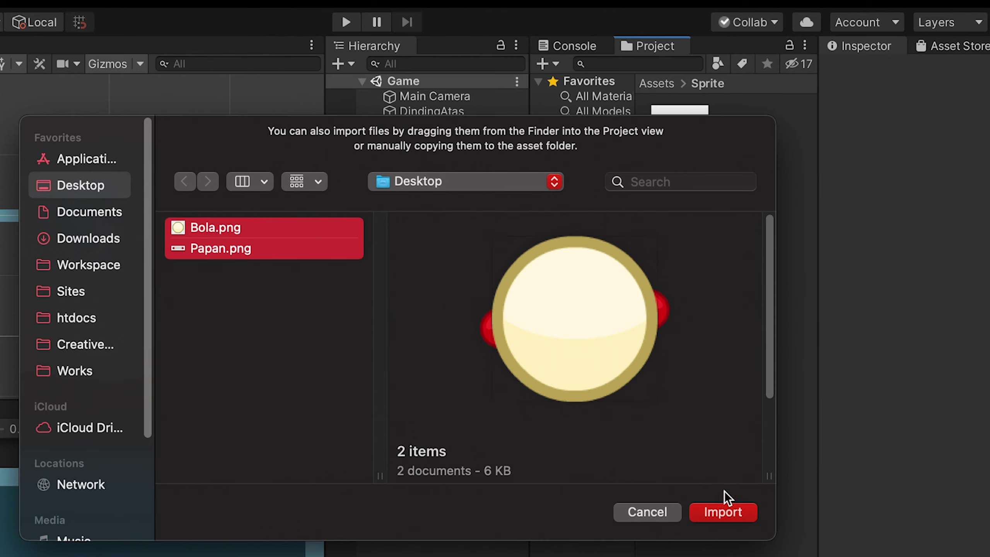
{"action": "left_click", "coordinate": [737, 514]}
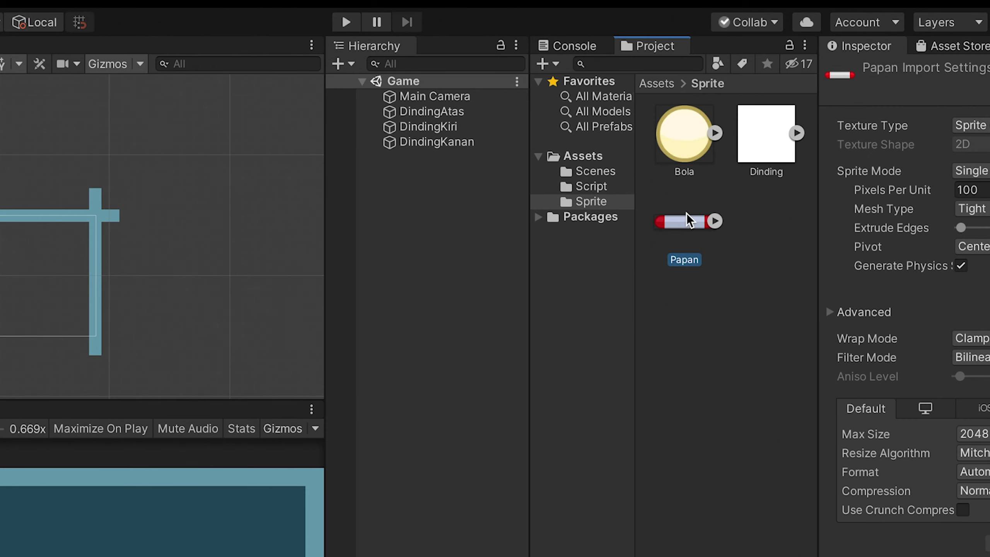
{"action": "left_click", "coordinate": [725, 164]}
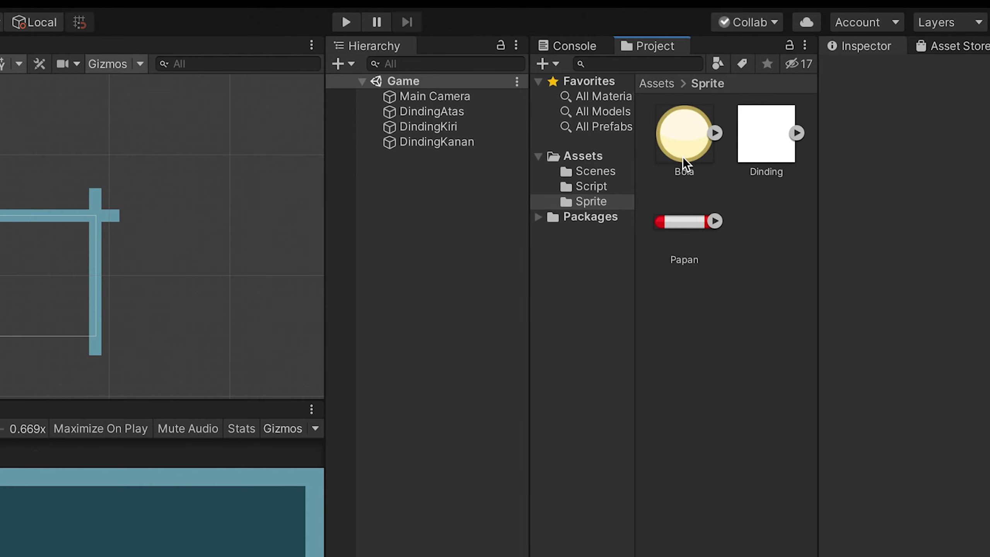
Place the Bola sprite in the scene midway between the side walls and the Papan sprite below it
{"action": "left_click_drag", "start_coordinate": [685, 139], "coordinate": [55, 280]}
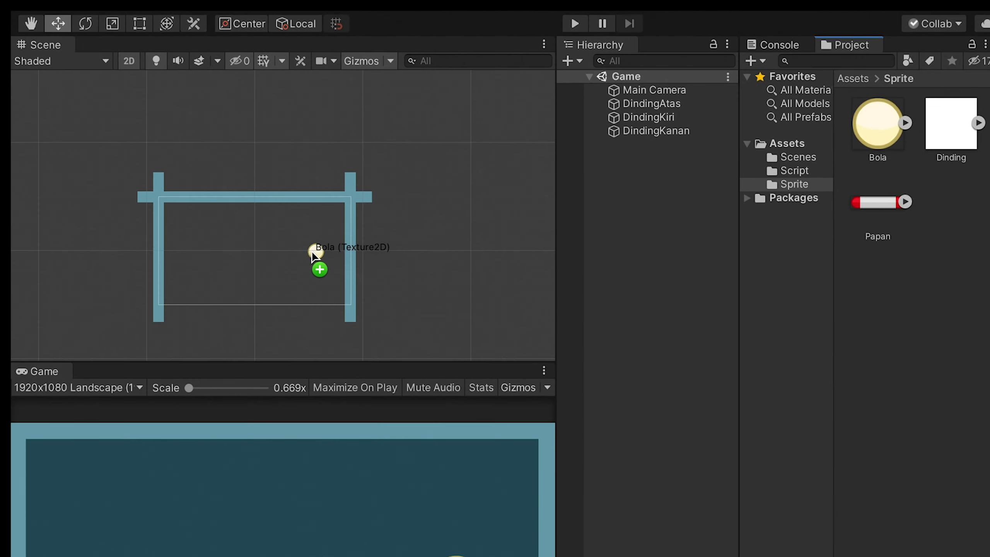
{"action": "left_click_drag", "start_coordinate": [312, 253], "coordinate": [254, 234]}
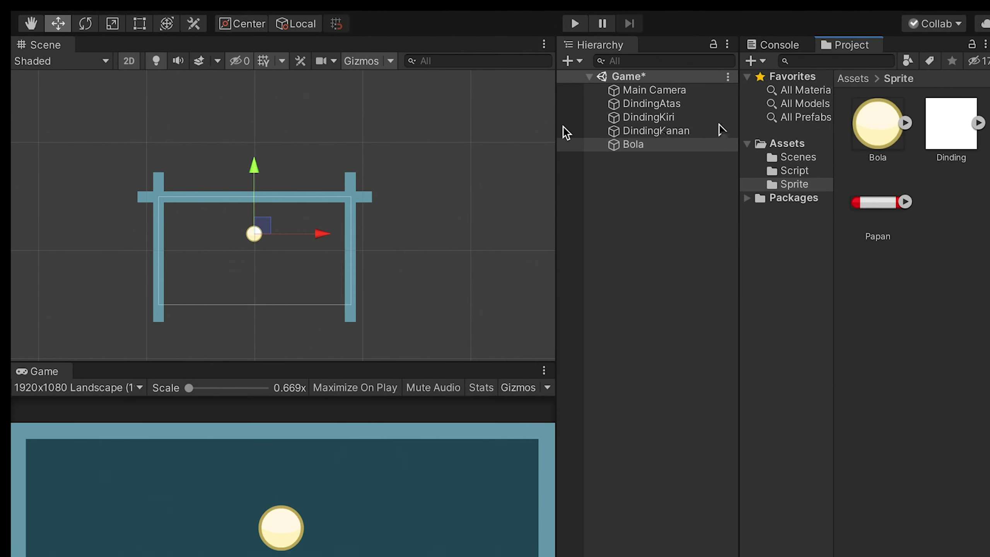
{"action": "left_click_drag", "start_coordinate": [878, 202], "coordinate": [256, 276]}
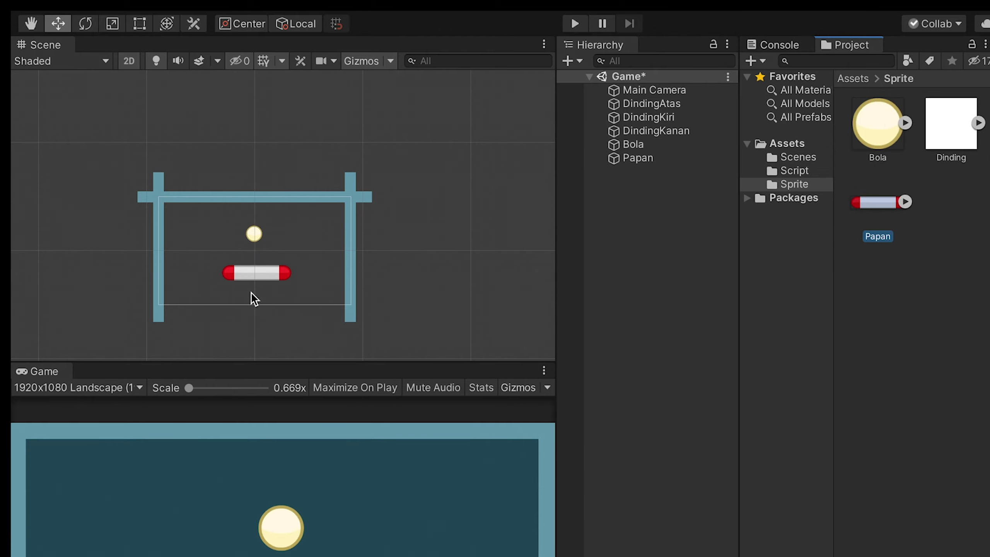
Activate the Scale tool and select the Bola sprite in the scene
{"action": "scroll", "coordinate": [255, 253], "scroll_direction": "up", "scroll_amount": 5}
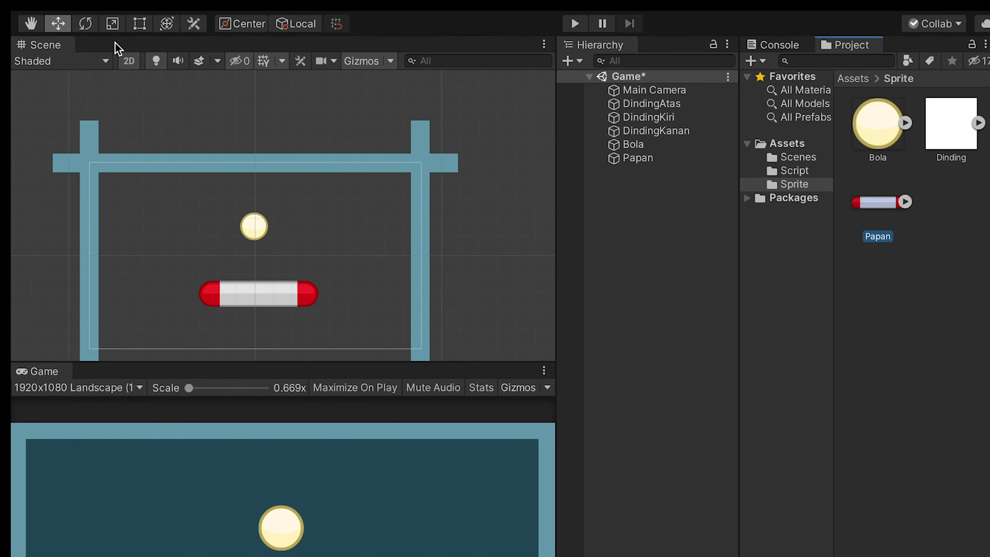
{"action": "left_click", "coordinate": [112, 24]}
{"action": "left_click", "coordinate": [254, 225]}
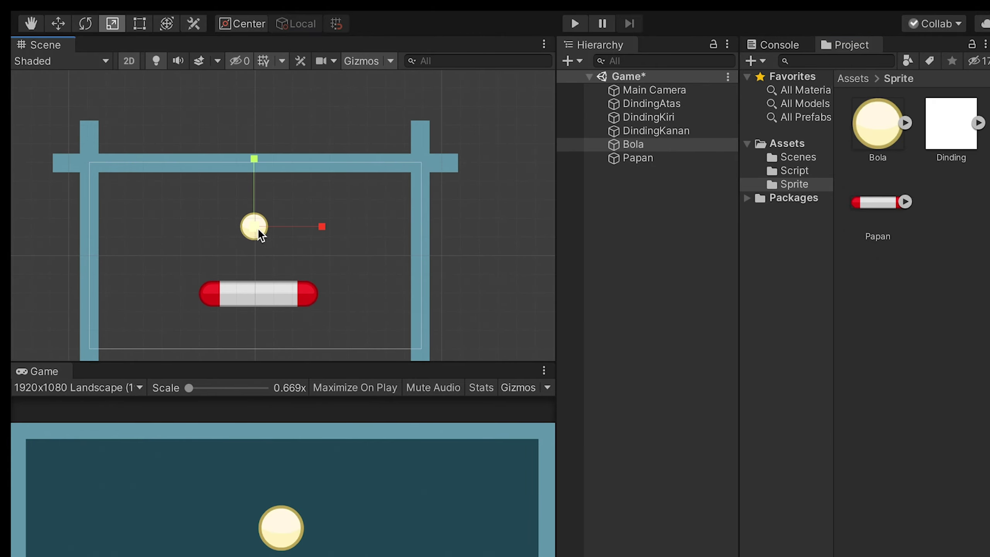
{"action": "scroll", "coordinate": [253, 195], "scroll_direction": "up", "scroll_amount": 3}
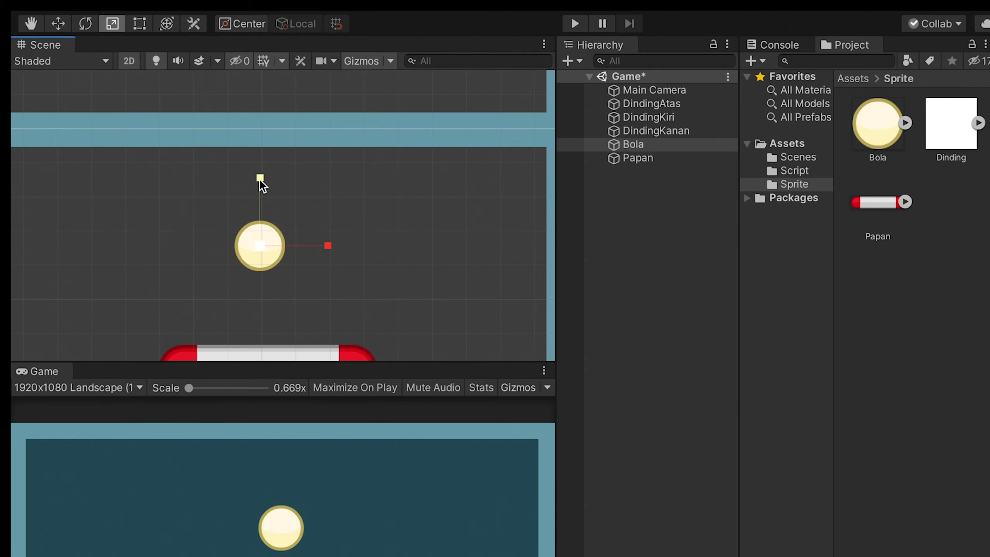
{"action": "left_click_drag", "start_coordinate": [261, 178], "coordinate": [268, 215]}
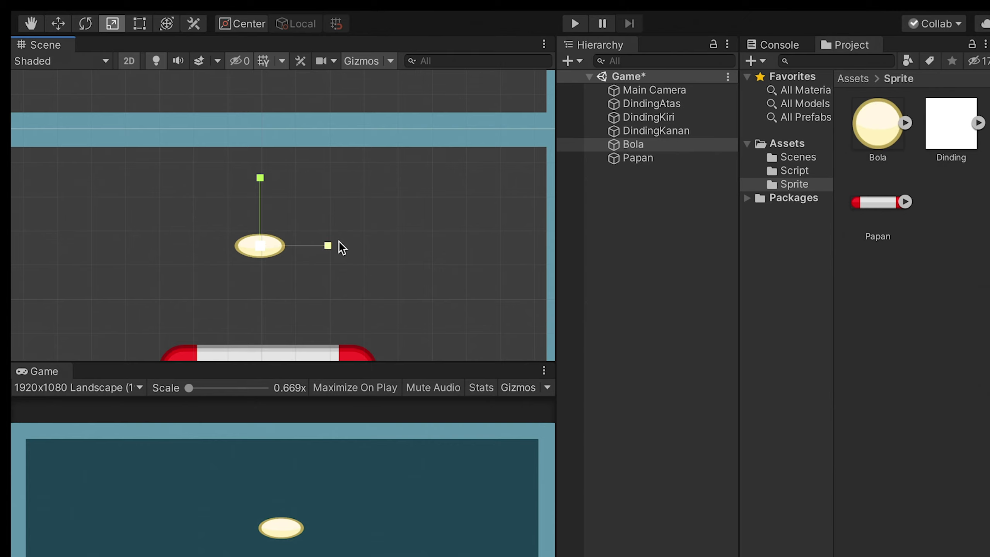
{"action": "mouse_move", "coordinate": [332, 245]}
{"action": "left_mouse_down"}
{"action": "mouse_move", "coordinate": [439, 243]}
{"action": "mouse_move", "coordinate": [239, 261]}
{"action": "mouse_move", "coordinate": [338, 249]}
{"action": "left_mouse_up"}
{"action": "key", "text": "ctrl+z"}
{"action": "key", "text": "ctrl+z"}
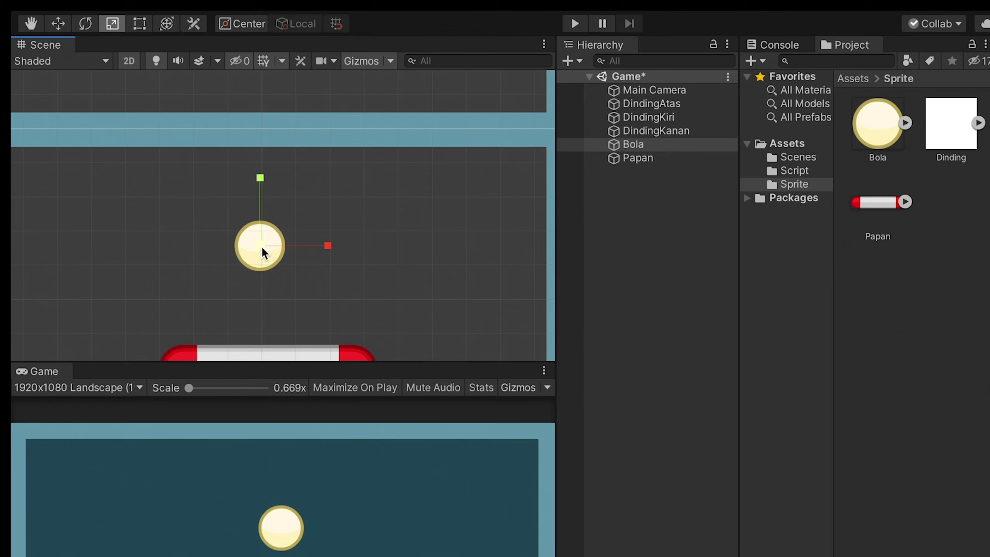
Shrink the Bola sprite uniformly on all axes to a scale of about 0.44
{"action": "left_click_drag", "start_coordinate": [261, 253], "coordinate": [239, 287]}
{"action": "scroll", "coordinate": [327, 221], "scroll_direction": "down", "scroll_amount": 3}
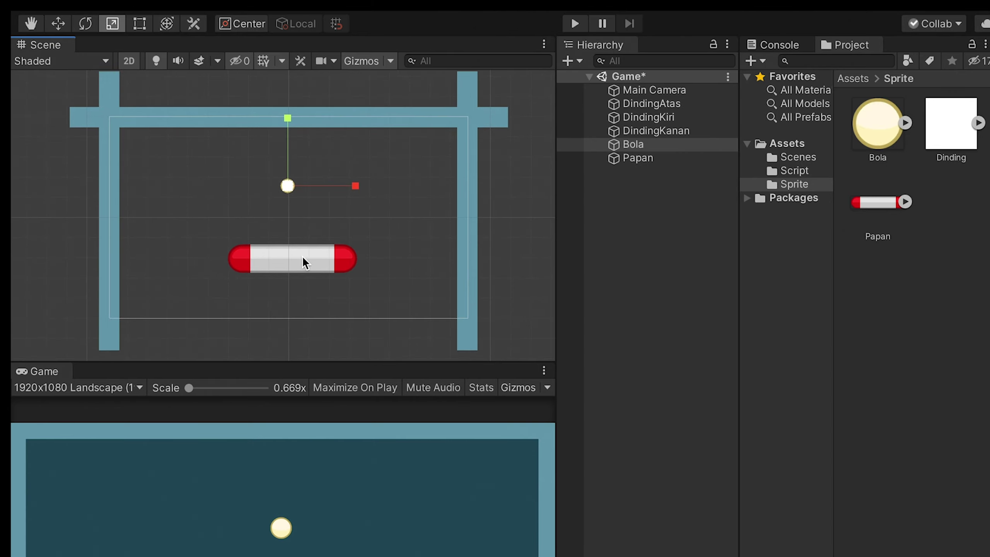
Shrink the Papan sprite uniformly to a scale of about 0.34 and move it down to about Y -4.06
{"action": "left_click", "coordinate": [304, 263]}
{"action": "left_click_drag", "start_coordinate": [293, 261], "coordinate": [261, 304]}
{"action": "left_click", "coordinate": [57, 23]}
{"action": "left_click_drag", "start_coordinate": [294, 201], "coordinate": [292, 242]}
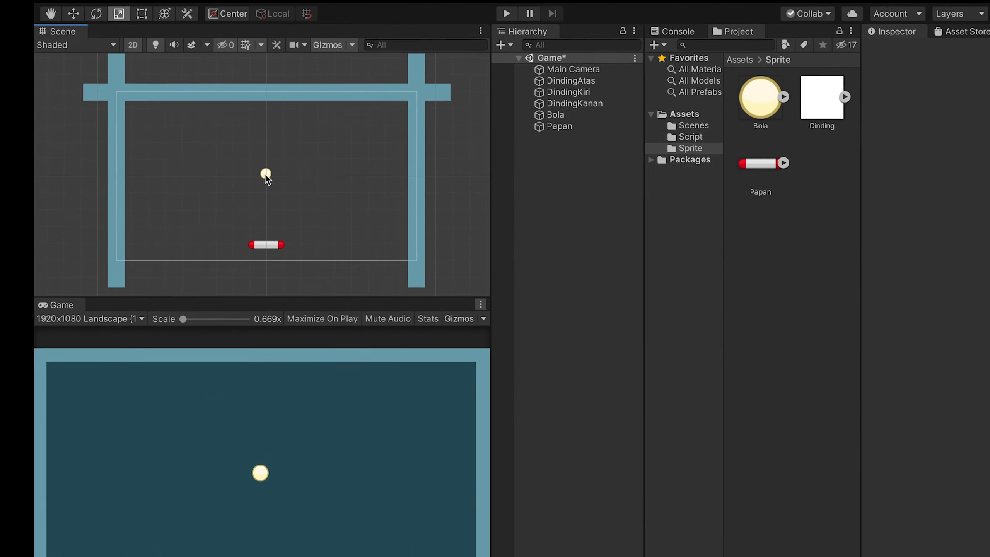
Add a Circle Collider 2D component to the Bola object
{"action": "left_click", "coordinate": [288, 214]}
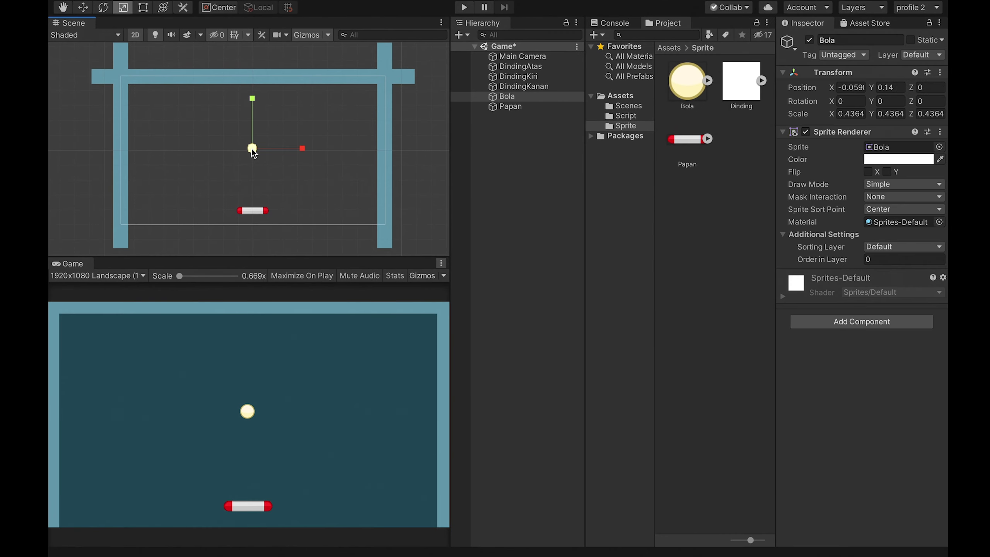
{"action": "left_click", "coordinate": [878, 322]}
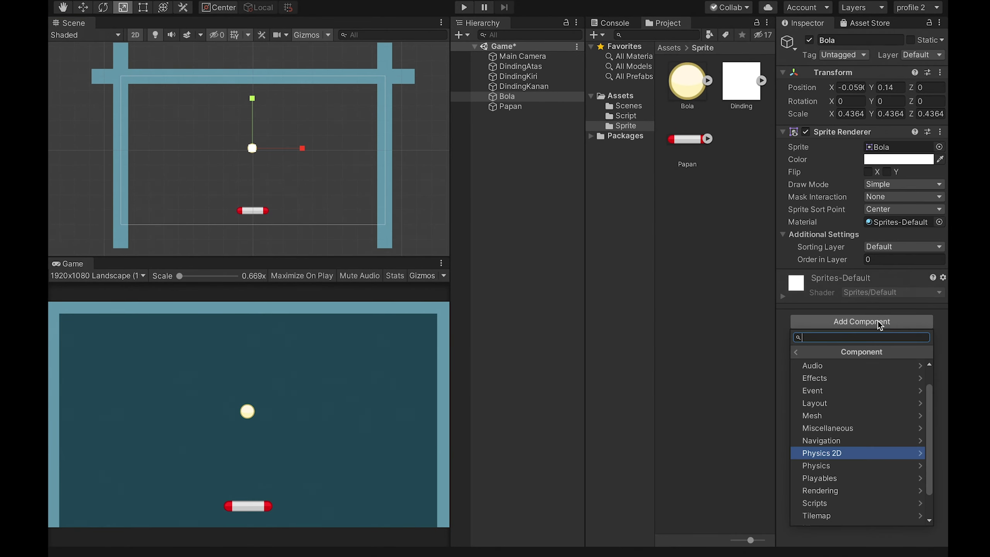
{"action": "left_click", "coordinate": [839, 454]}
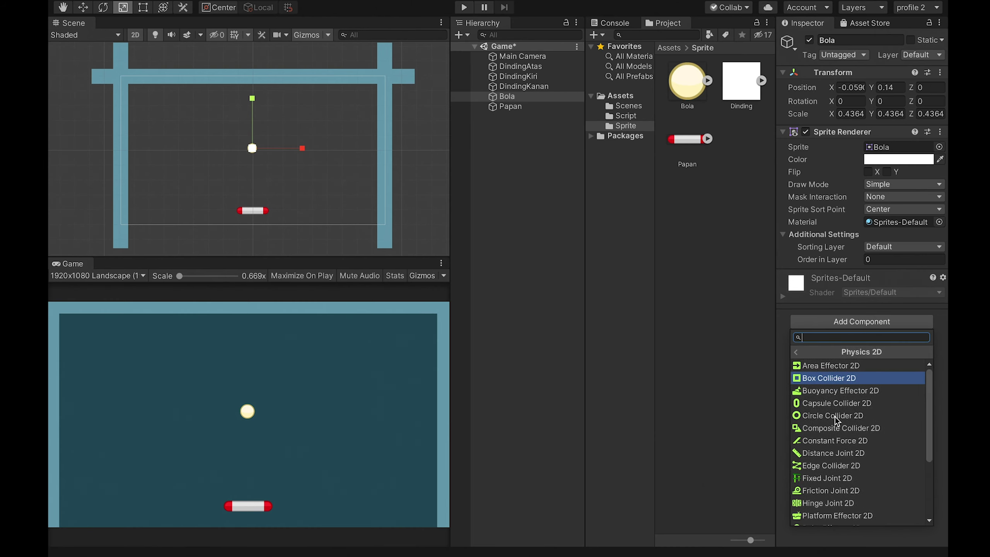
{"action": "left_click", "coordinate": [834, 416]}
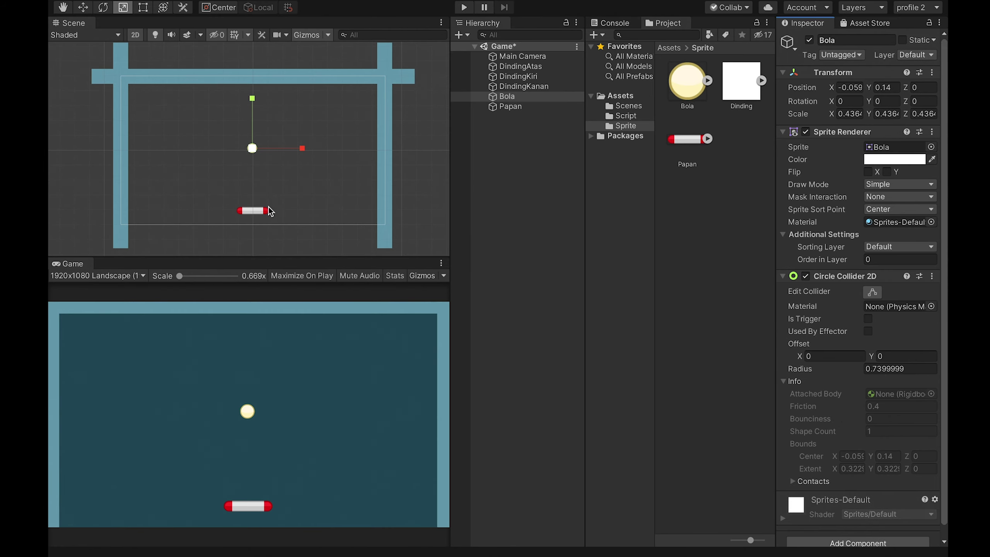
Add a Capsule Collider 2D component to the Papan object
{"action": "left_click", "coordinate": [260, 210]}
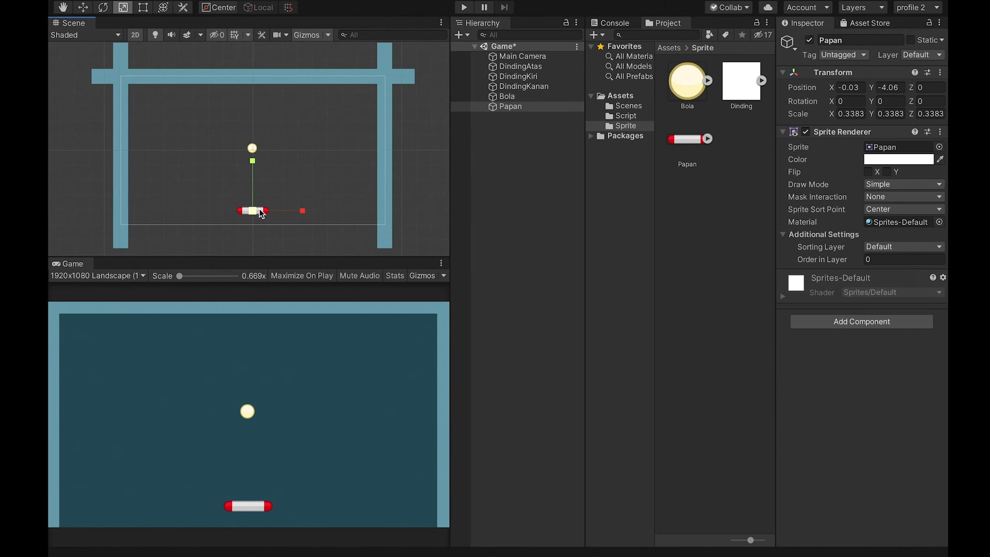
{"action": "left_click", "coordinate": [861, 322]}
{"action": "left_click", "coordinate": [842, 453]}
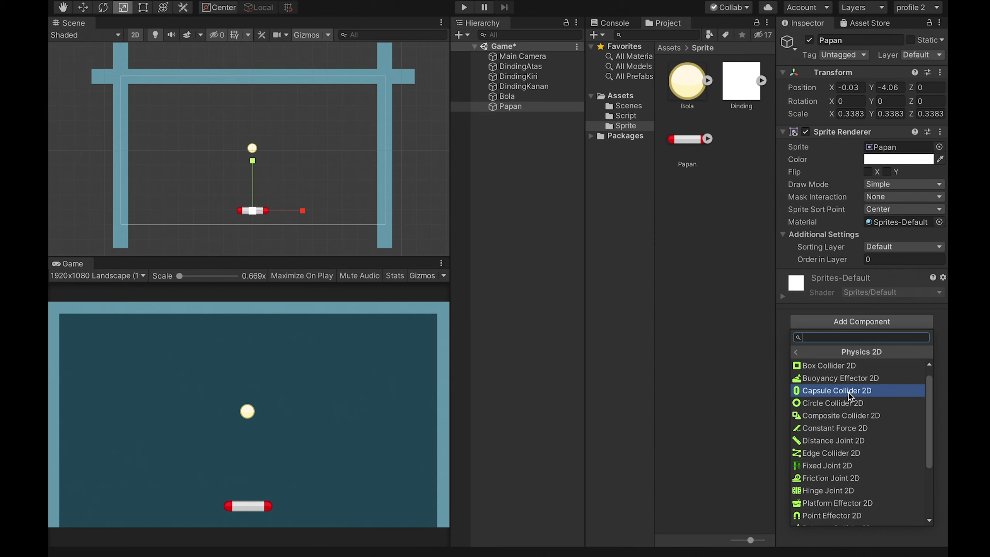
{"action": "left_click", "coordinate": [848, 390]}
Edit Papan's capsule collider, setting its direction to Horizontal and shrinking its upper and lower edges to fit the paddle outline
{"action": "scroll", "coordinate": [286, 136], "scroll_direction": "up", "scroll_amount": 4}
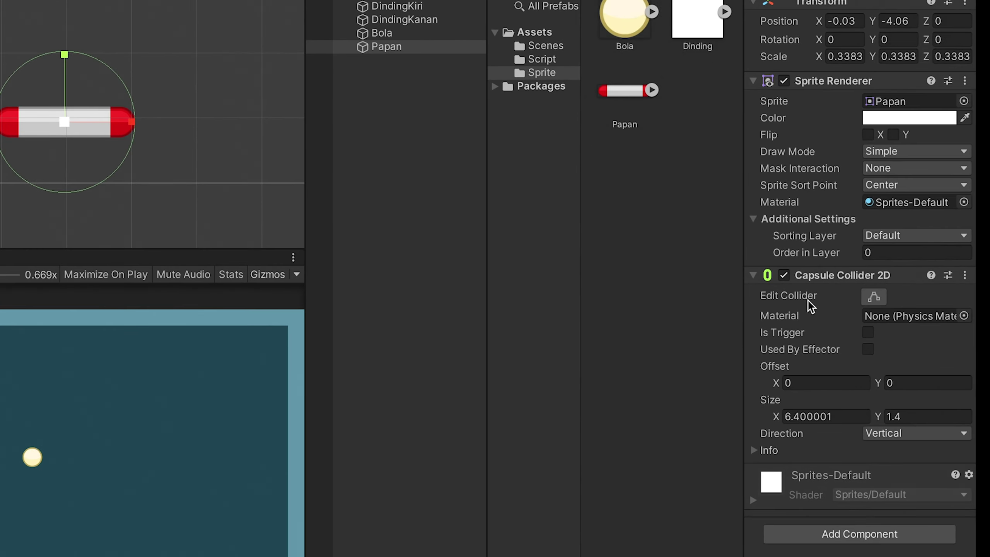
{"action": "left_click", "coordinate": [873, 298]}
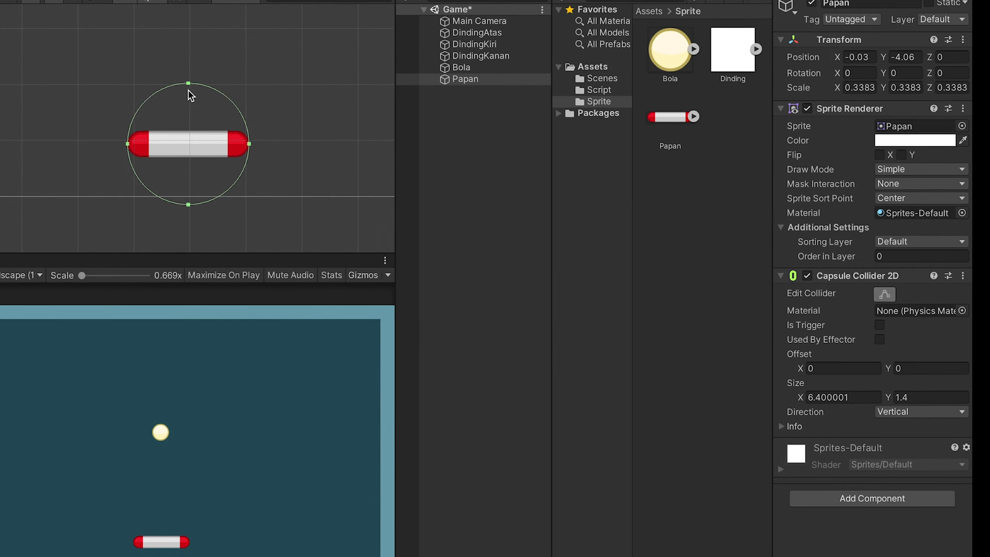
{"action": "left_click_drag", "start_coordinate": [66, 55], "coordinate": [69, 71]}
{"action": "left_click_drag", "start_coordinate": [192, 100], "coordinate": [206, 195]}
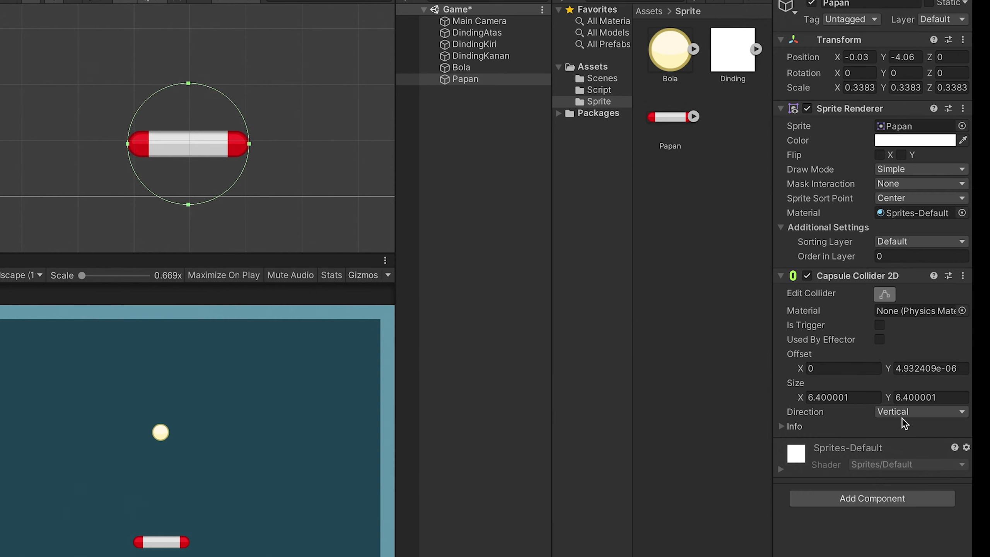
{"action": "left_click", "coordinate": [877, 413]}
{"action": "left_click", "coordinate": [891, 414]}
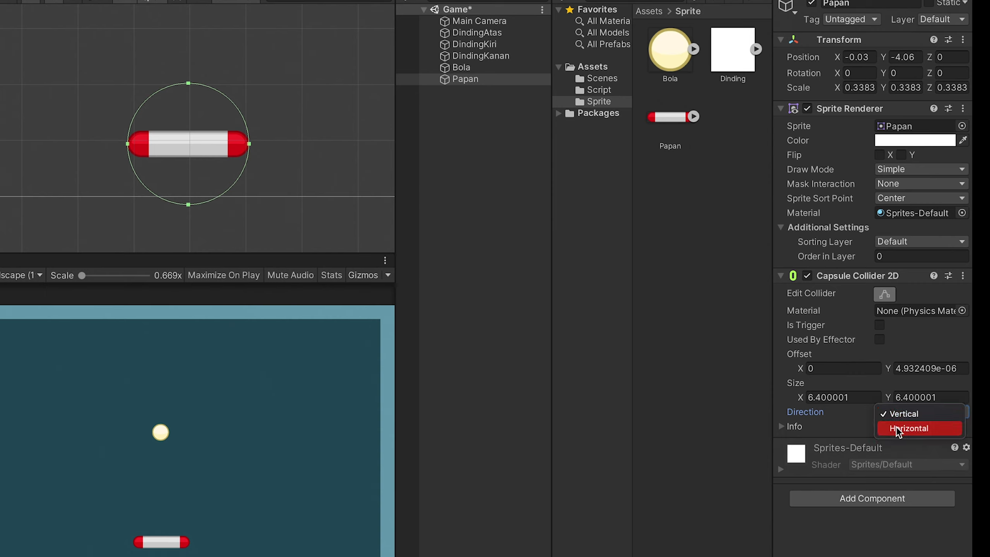
{"action": "left_click", "coordinate": [896, 429]}
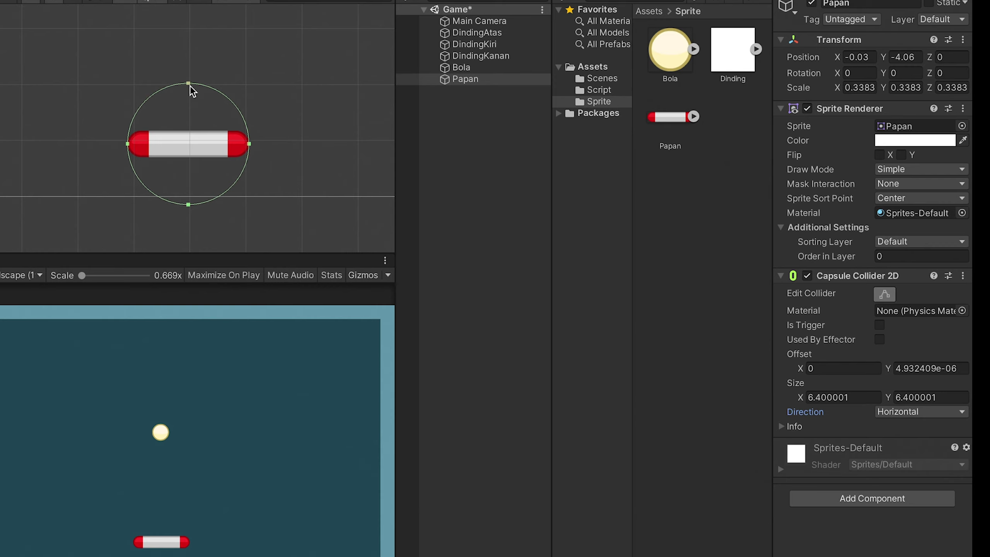
{"action": "left_click_drag", "start_coordinate": [190, 88], "coordinate": [197, 134]}
{"action": "left_click_drag", "start_coordinate": [189, 204], "coordinate": [190, 158]}
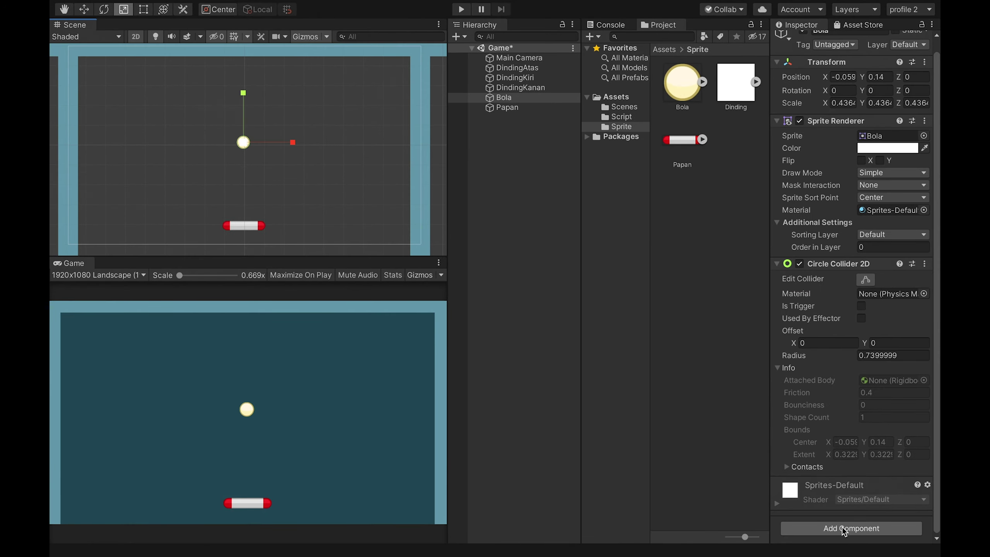
Add a Rigidbody 2D component to the Bola object and bring its settings into view
{"action": "left_click", "coordinate": [842, 528]}
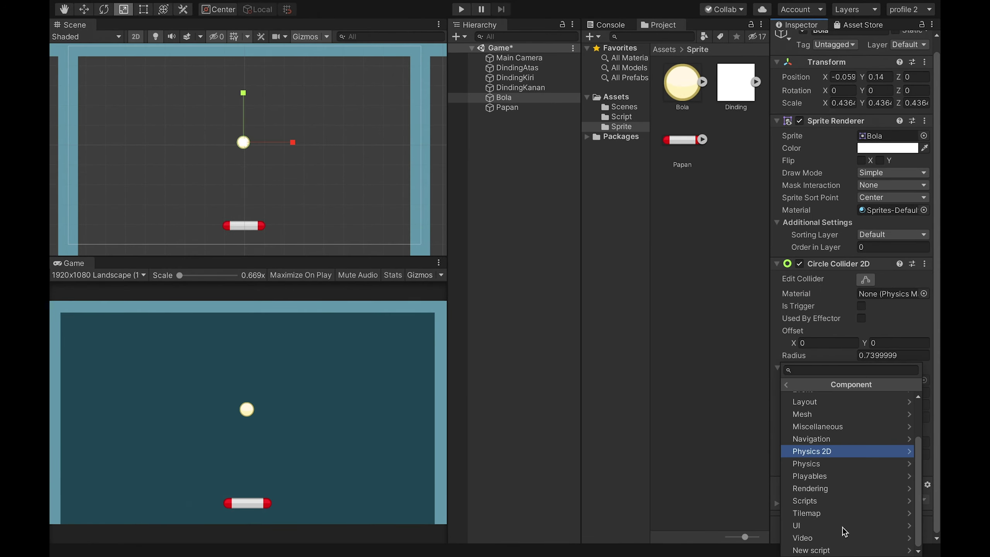
{"action": "left_click", "coordinate": [828, 453]}
{"action": "scroll", "coordinate": [830, 458], "scroll_direction": "down", "scroll_amount": 2}
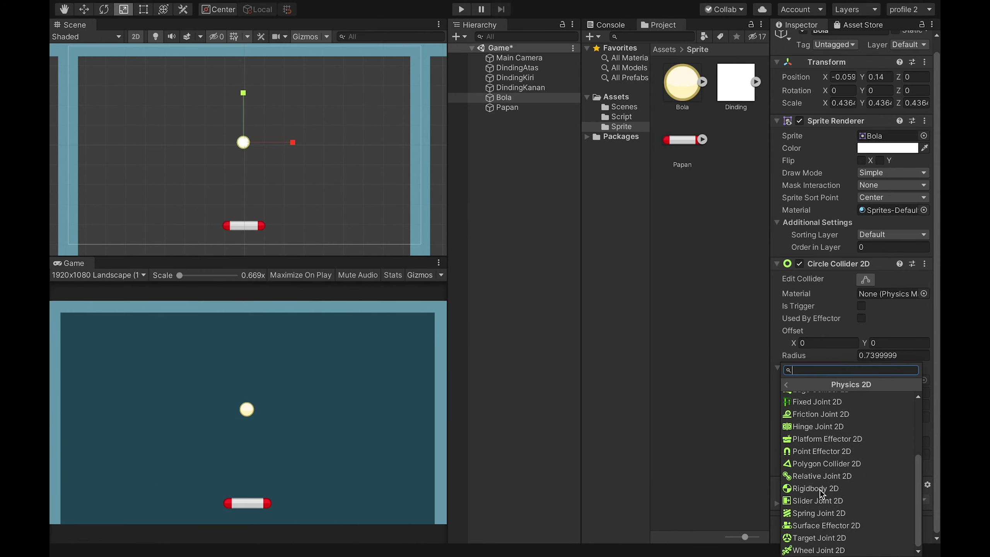
{"action": "left_click", "coordinate": [815, 488]}
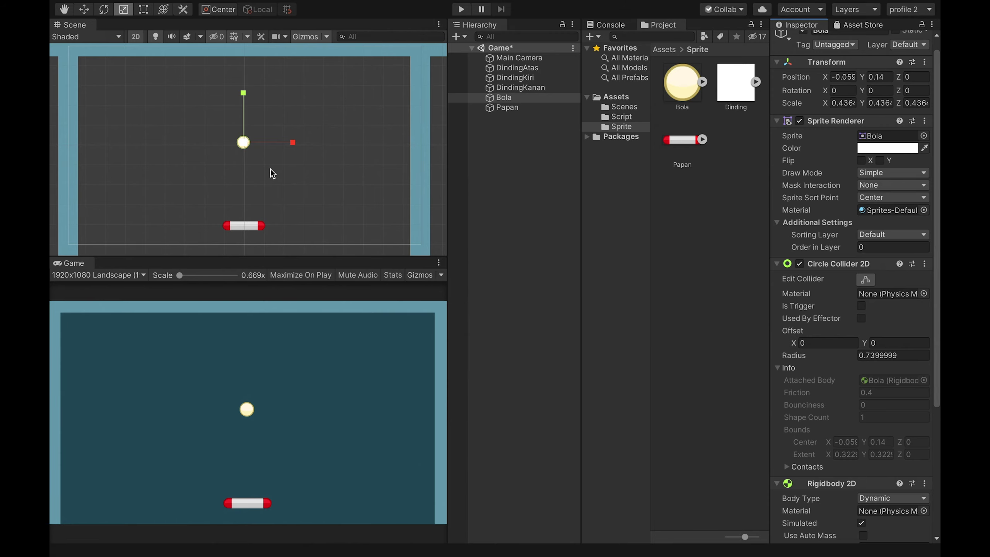
{"action": "scroll", "coordinate": [846, 331], "scroll_direction": "down", "scroll_amount": 8}
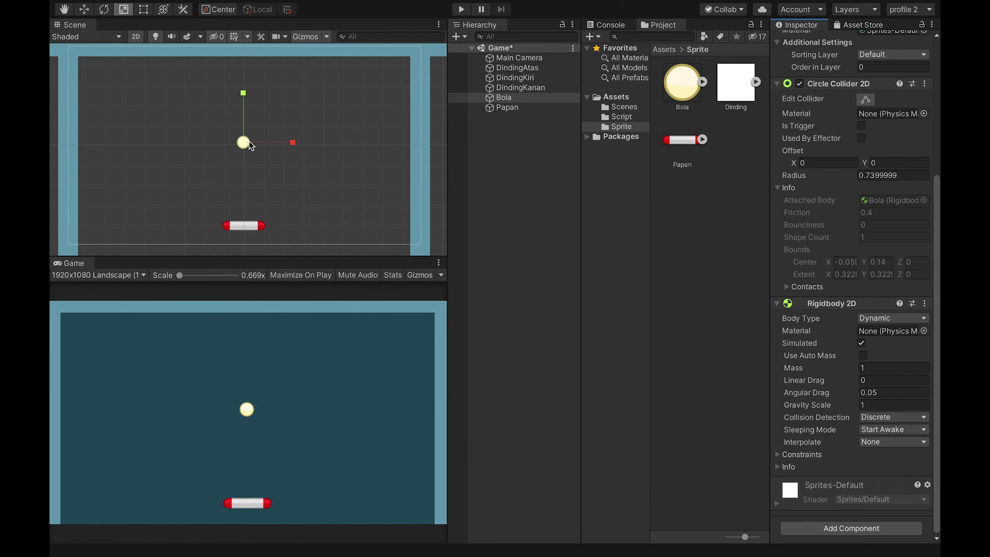
Save the Game scene, run the game to test how Bola falls toward Papan, and stop play mode
{"action": "key", "text": "ctrl+s"}
{"action": "left_click", "coordinate": [460, 10]}
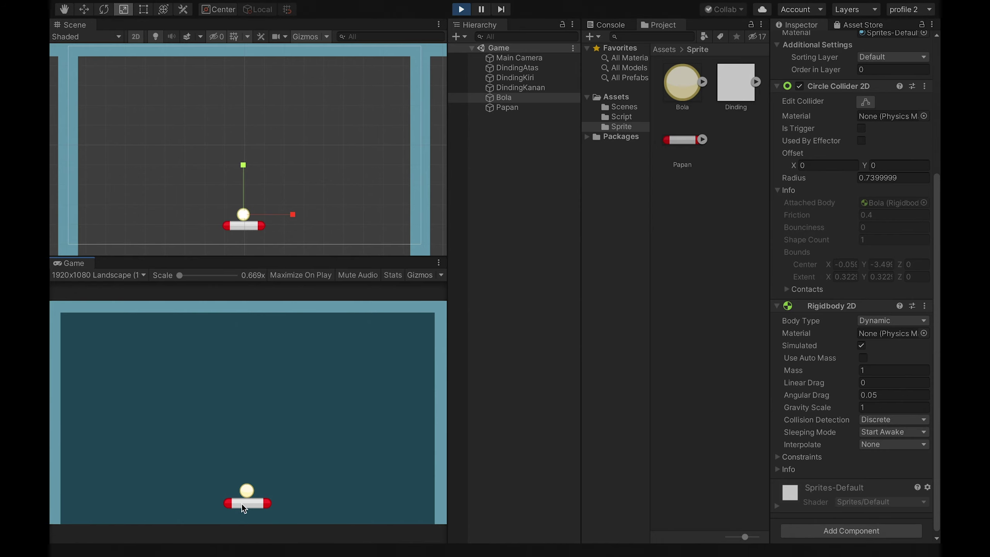
{"action": "left_click", "coordinate": [461, 10]}
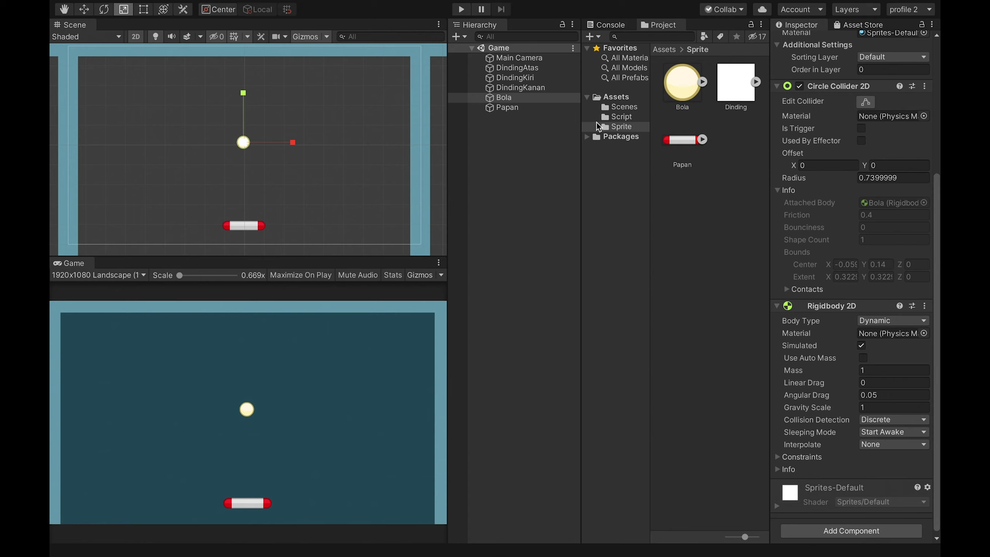
Create a Physics Material 2D named Bounce directly in the Assets folder
{"action": "left_click", "coordinate": [618, 97]}
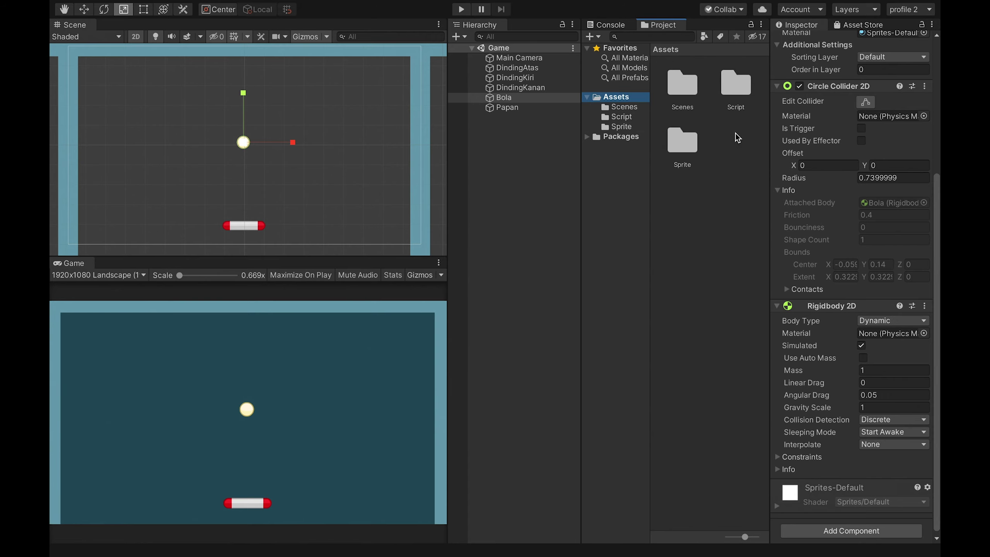
{"action": "right_click", "coordinate": [733, 179]}
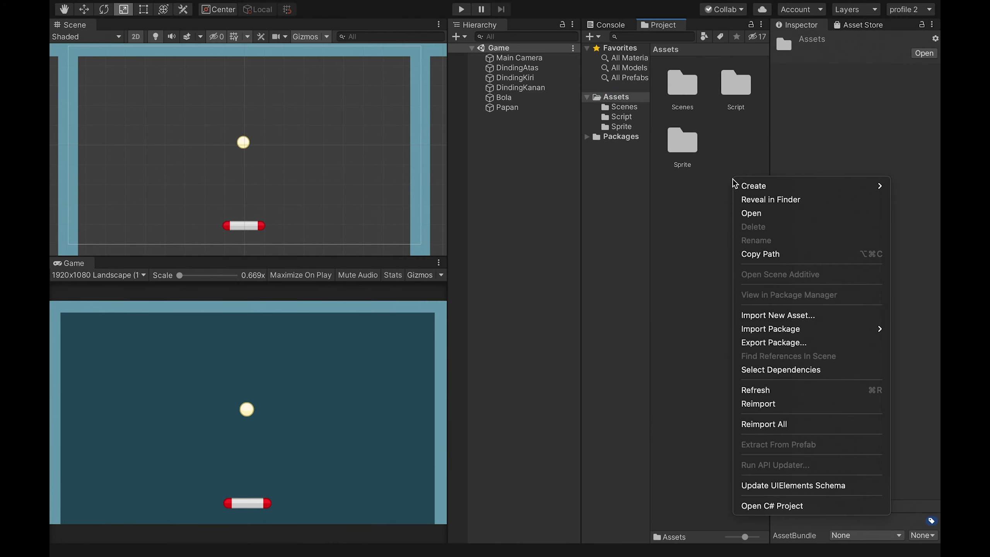
{"action": "mouse_move", "coordinate": [752, 185]}
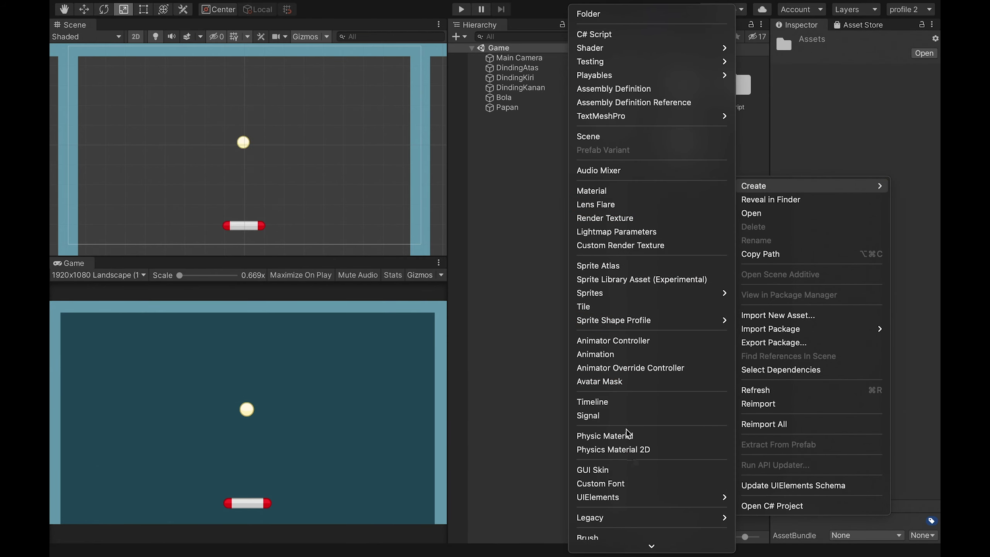
{"action": "left_click", "coordinate": [627, 454]}
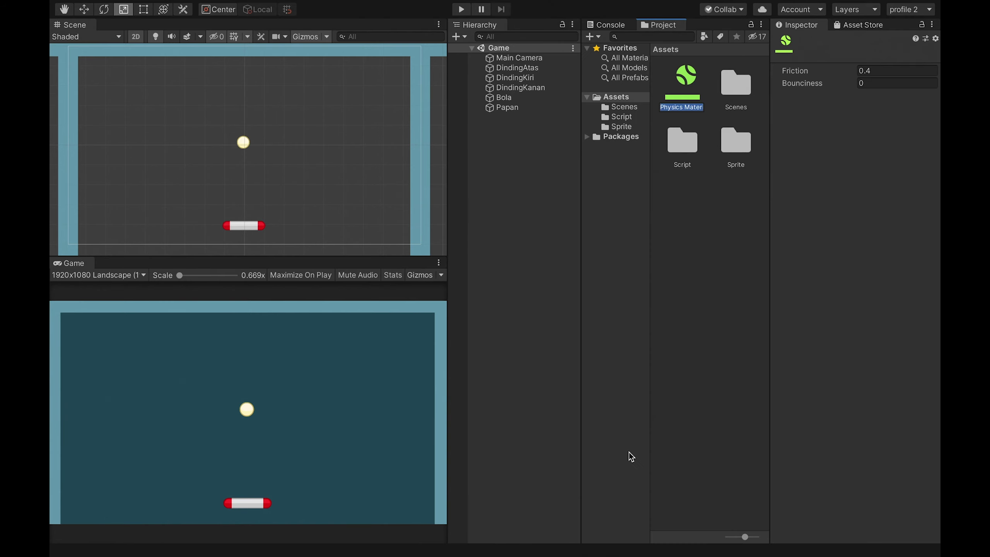
{"action": "type", "text": "Bounce"}
{"action": "key", "text": "Return"}
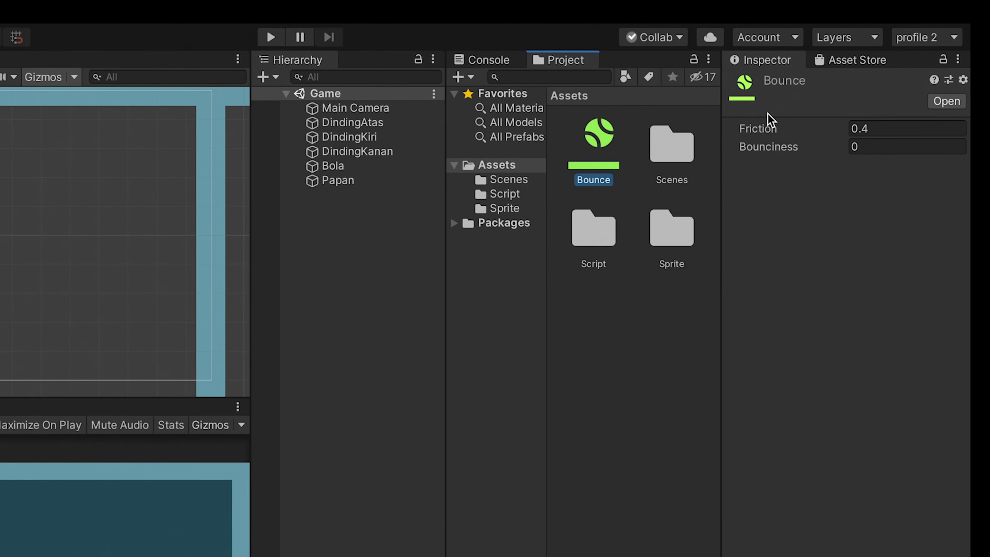
Set the Bounce material's friction to 0 and bounciness to 1, and assign it to Bola's Circle Collider 2D
{"action": "left_click", "coordinate": [861, 128]}
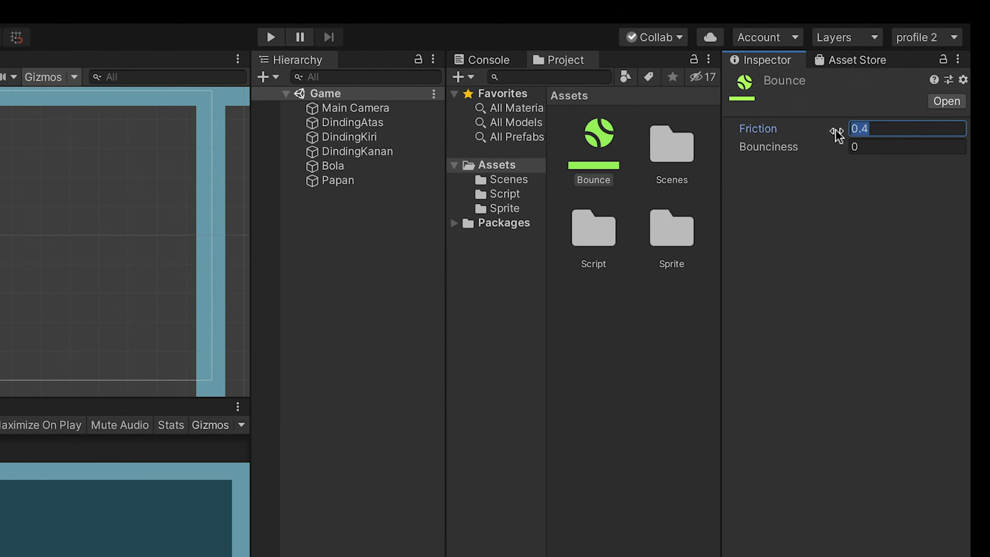
{"action": "type", "text": "0"}
{"action": "left_click", "coordinate": [865, 146]}
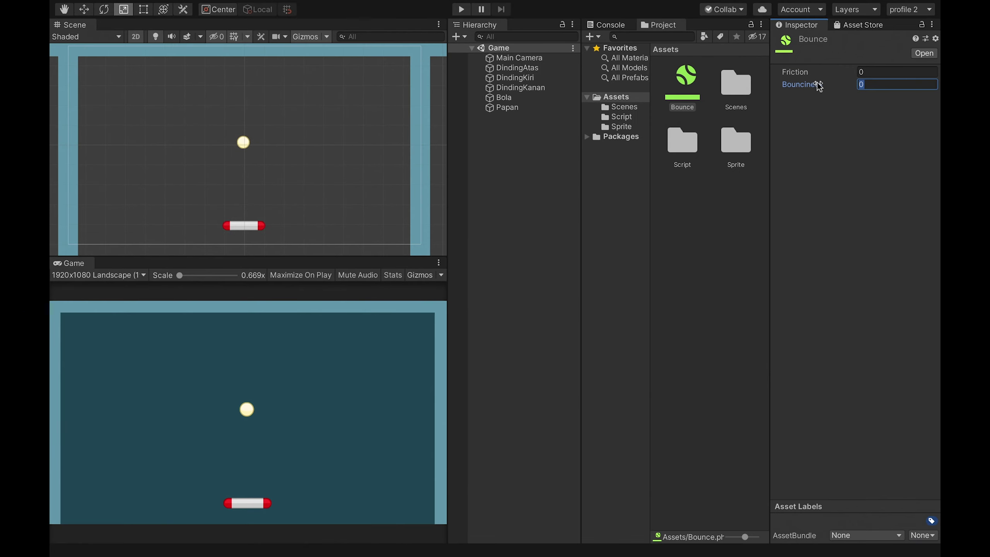
{"action": "type", "text": "1"}
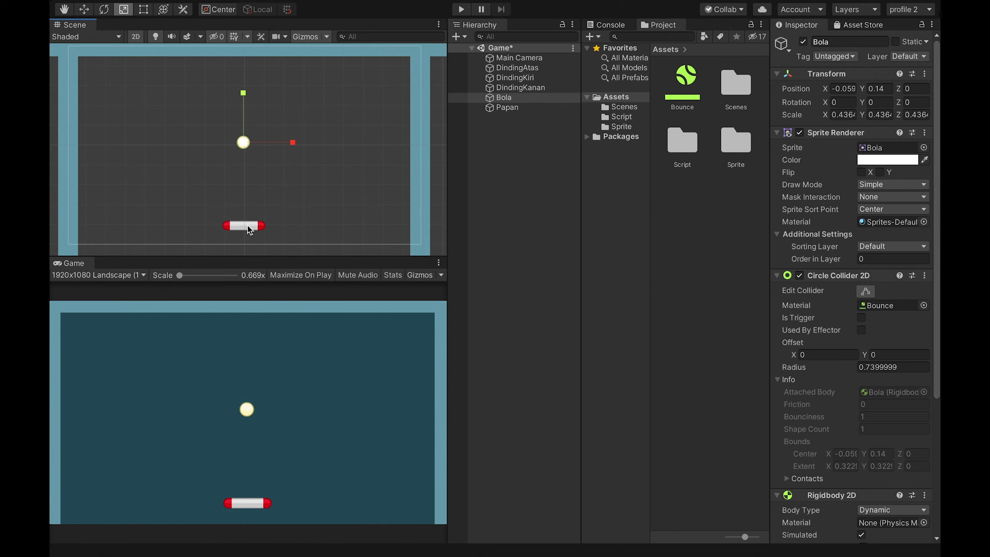
Add a Rigidbody 2D component to the Papan object, run the game to test it, and stop play mode
{"action": "left_click", "coordinate": [249, 227]}
{"action": "left_click", "coordinate": [834, 467]}
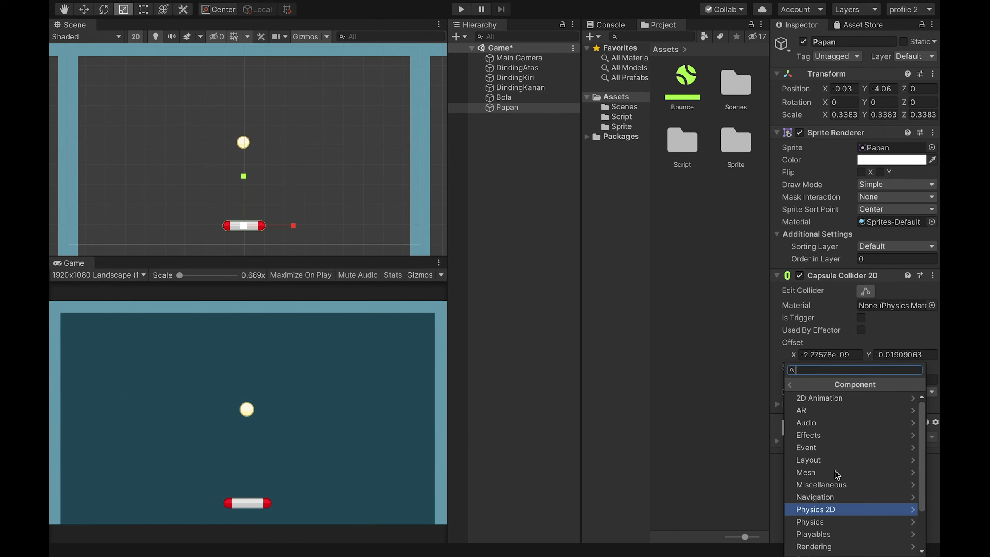
{"action": "left_click", "coordinate": [831, 511]}
{"action": "scroll", "coordinate": [817, 452], "scroll_direction": "down", "scroll_amount": 4}
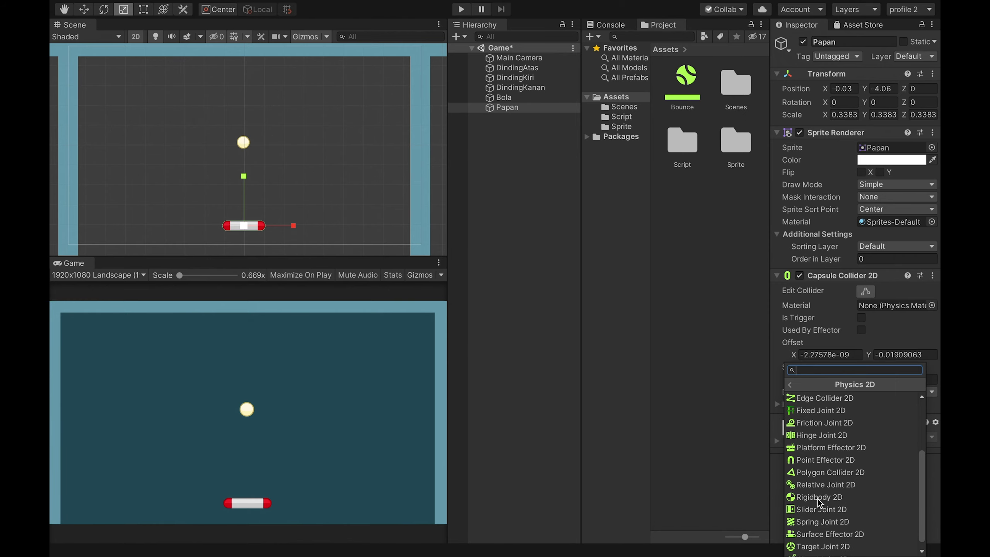
{"action": "left_click", "coordinate": [817, 498]}
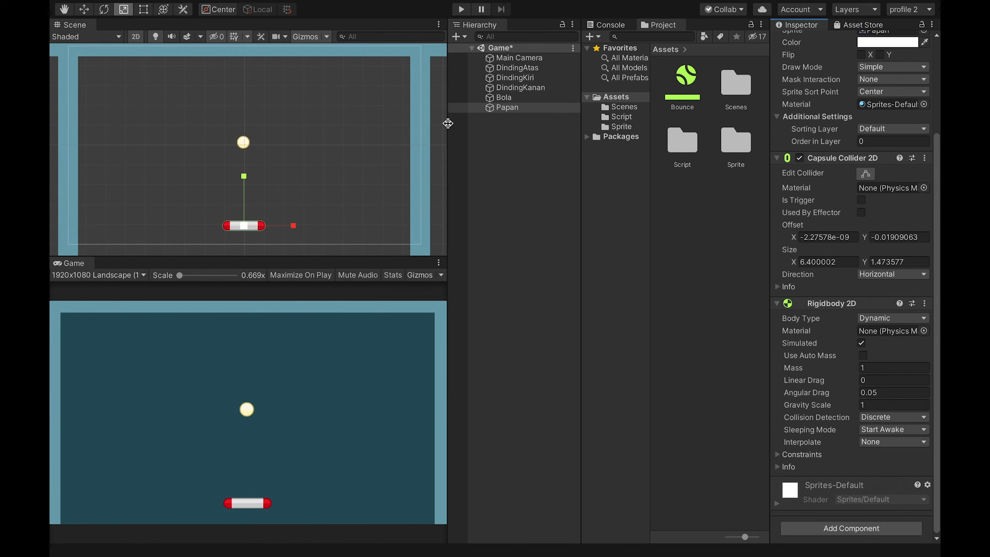
{"action": "left_click", "coordinate": [461, 9]}
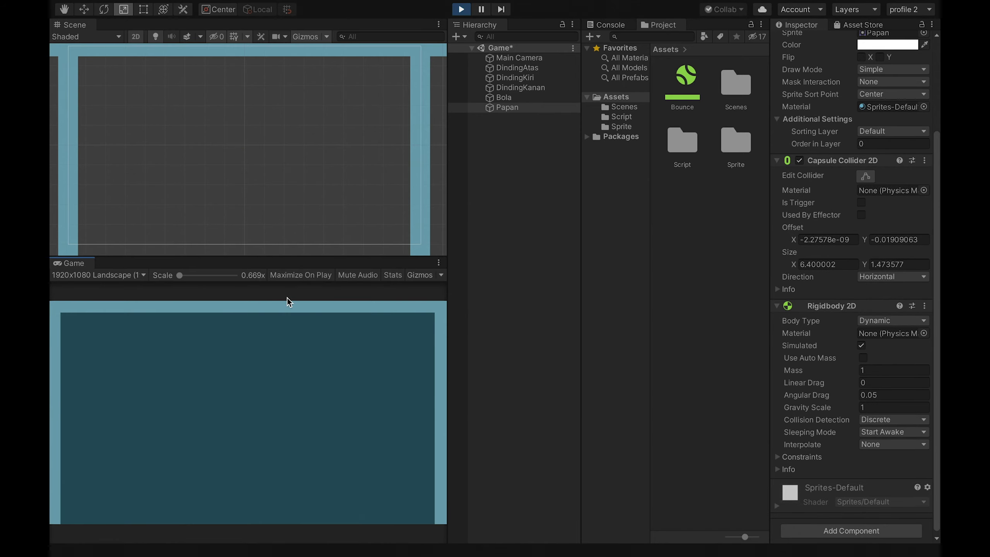
{"action": "left_click", "coordinate": [461, 10]}
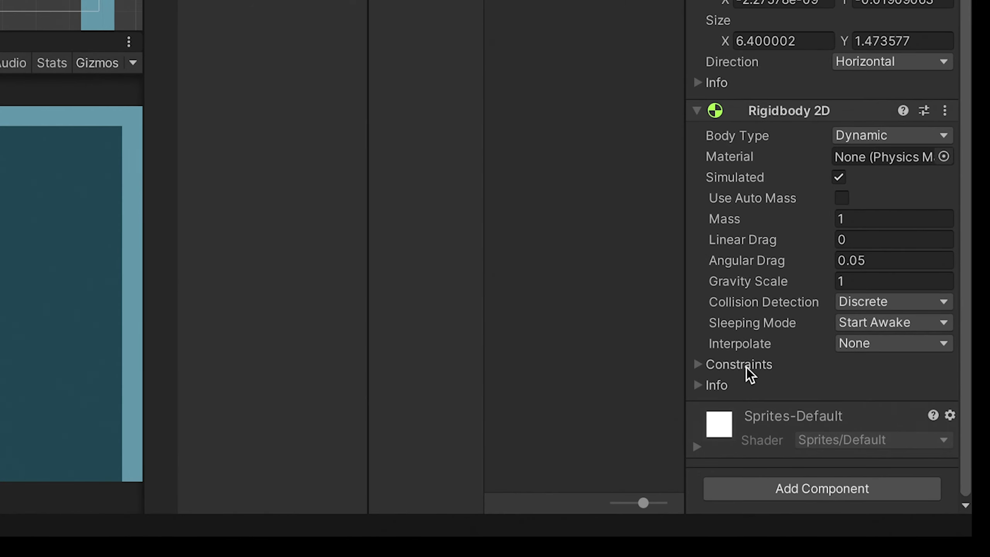
Freeze the Y position and Z rotation in Papan's Rigidbody 2D constraints, test the game, and stop play mode
{"action": "left_click", "coordinate": [698, 366]}
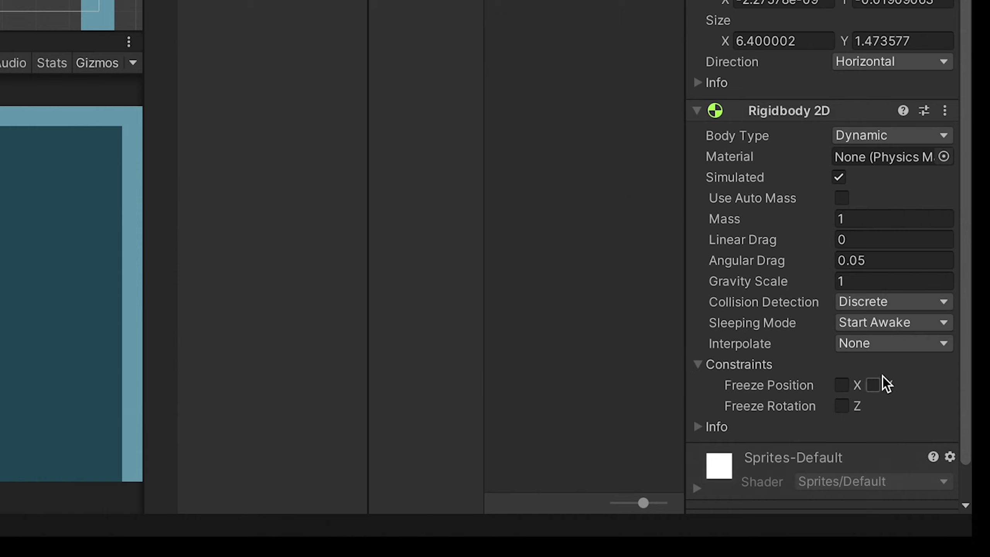
{"action": "left_click", "coordinate": [846, 405]}
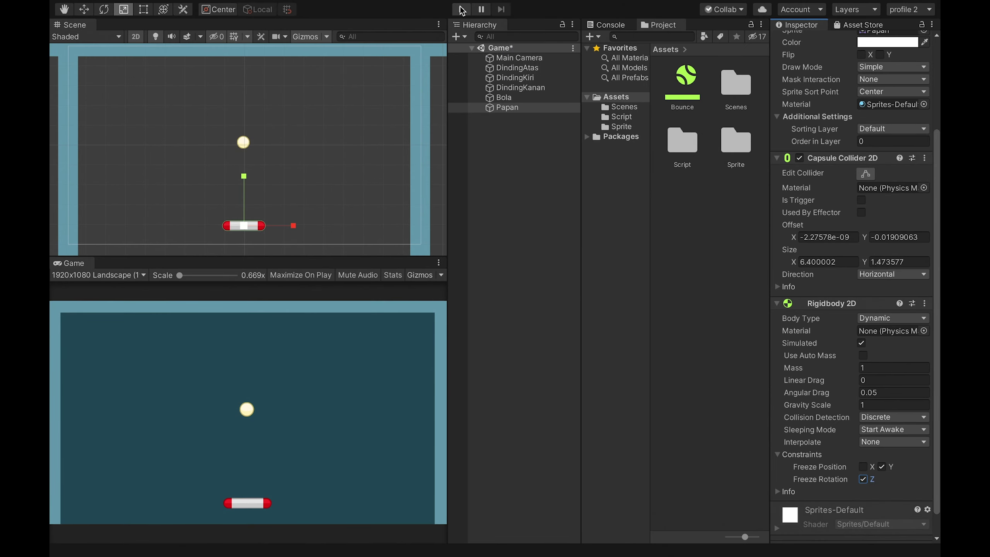
{"action": "left_click", "coordinate": [462, 10]}
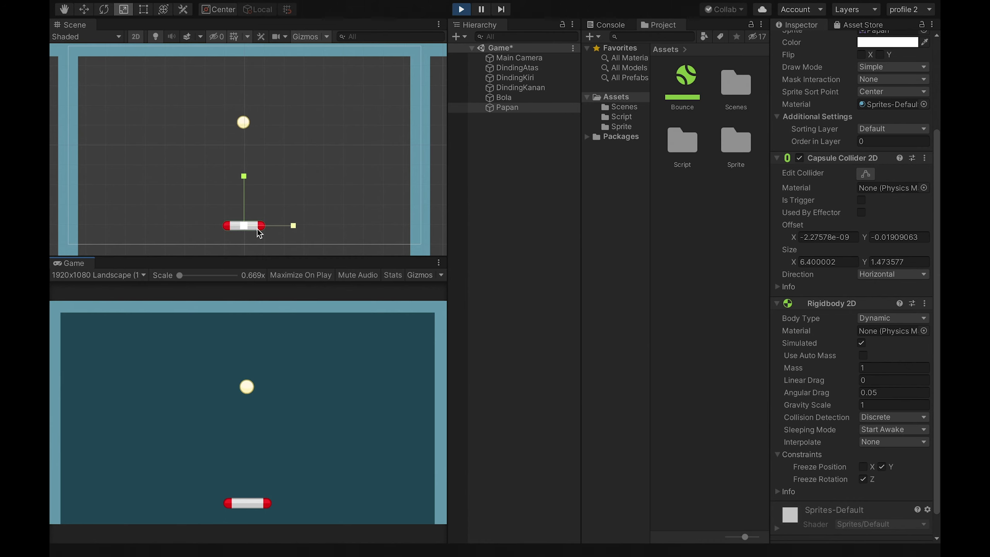
{"action": "left_click", "coordinate": [462, 11]}
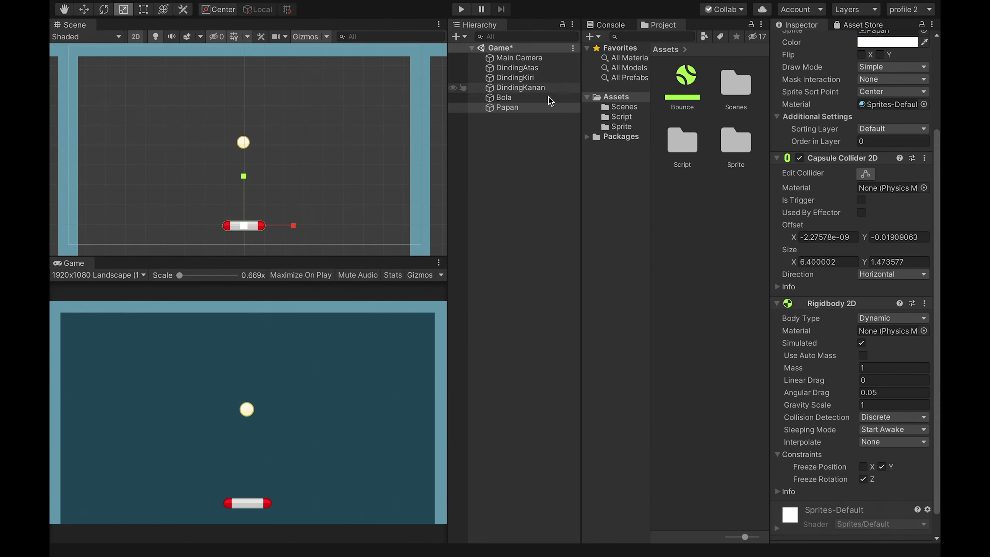
Create a C# script named Papan inside the Script folder
{"action": "double_click", "coordinate": [684, 144]}
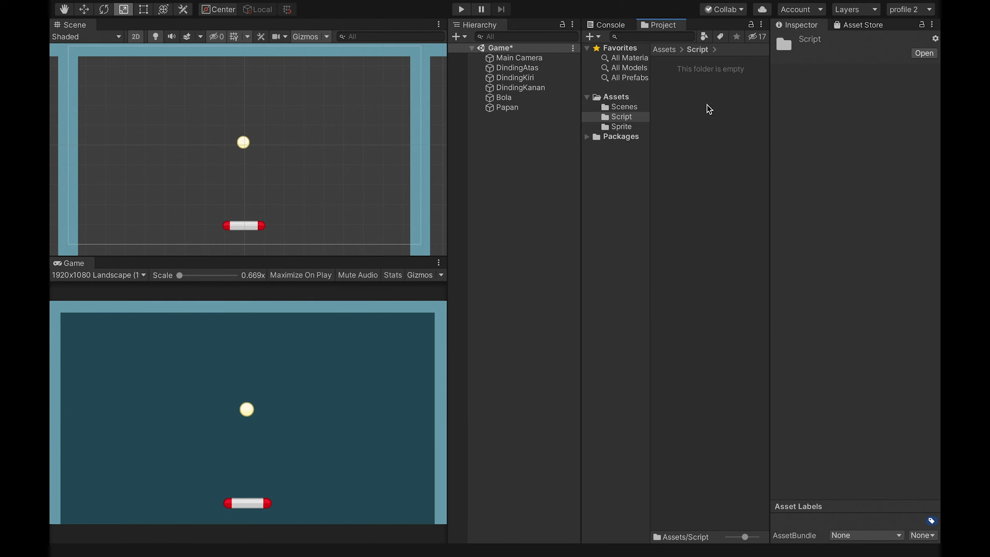
{"action": "right_click", "coordinate": [710, 100]}
{"action": "mouse_move", "coordinate": [732, 108]}
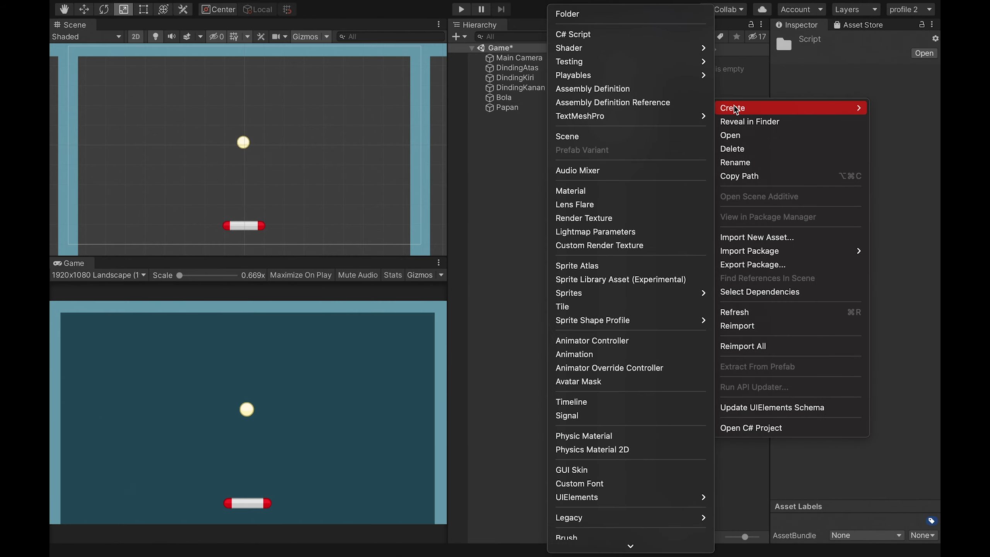
{"action": "left_click", "coordinate": [574, 36]}
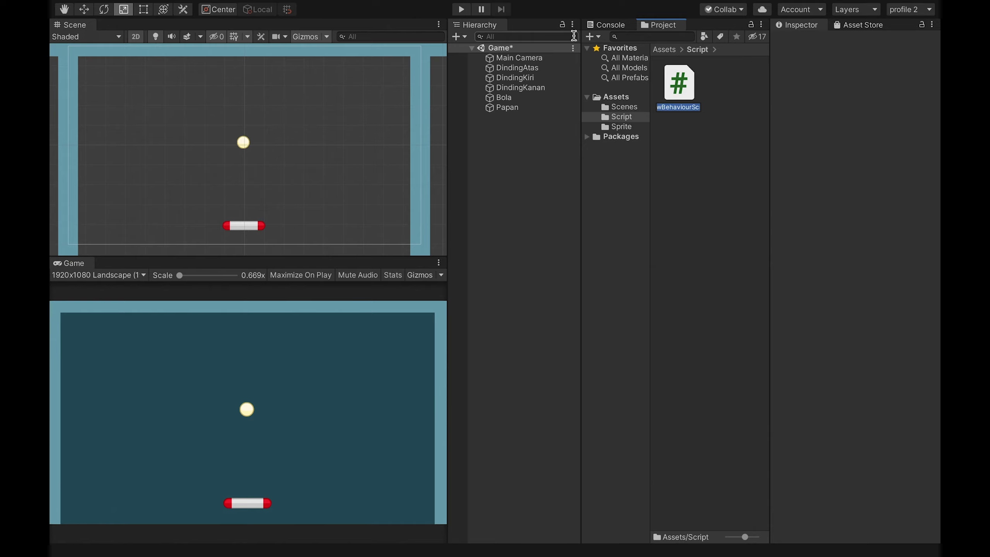
{"action": "type", "text": "Papan"}
{"action": "key", "text": "Return"}
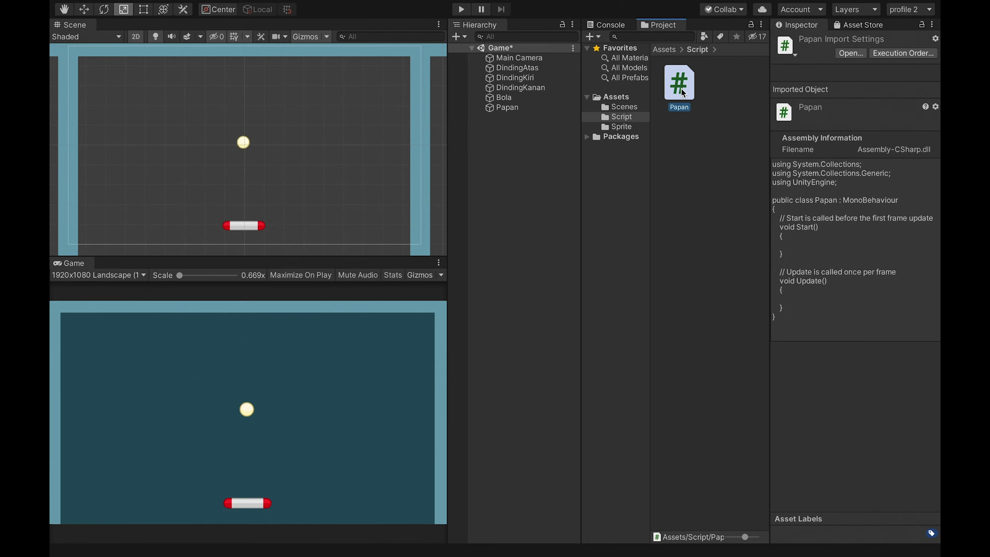
Open the Papan script in Visual Studio and start a Rigidbody declaration on a new line at the top of the Papan class
{"action": "double_click", "coordinate": [680, 88]}
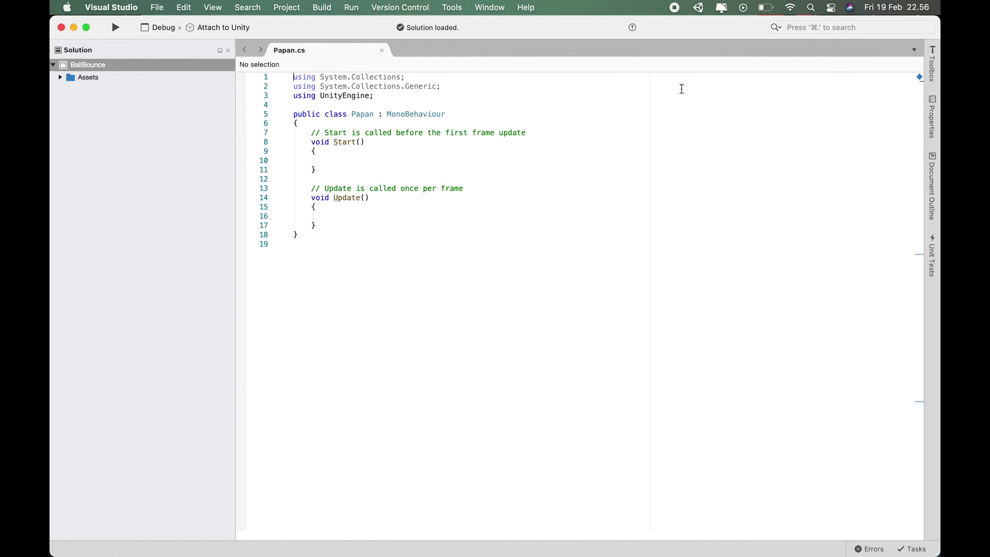
{"action": "key", "text": "Return"}
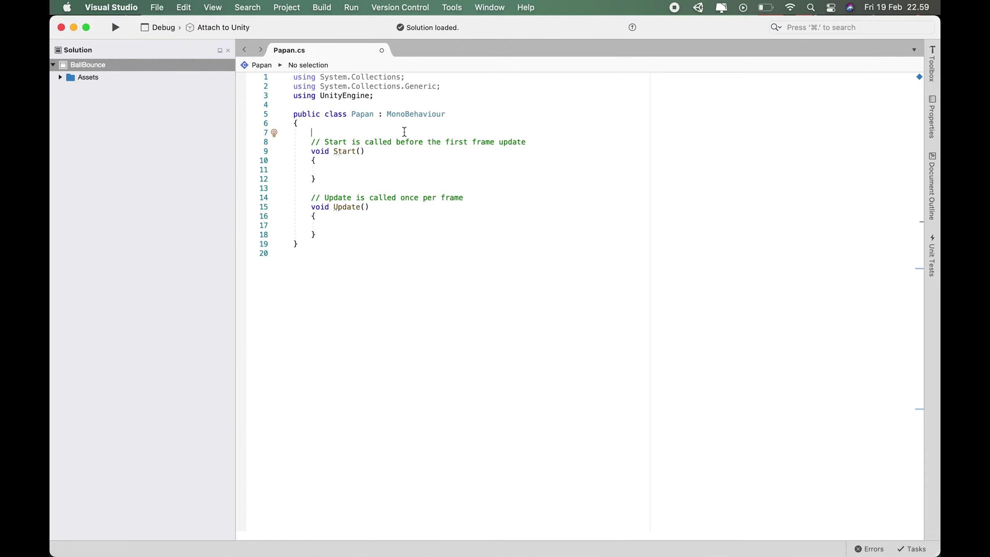
{"action": "type", "text": "Ri"}
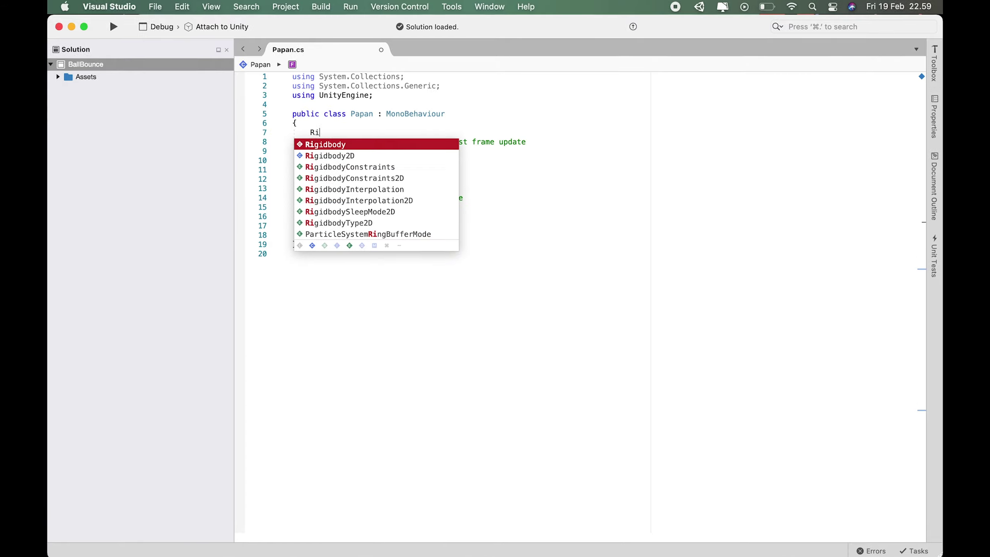